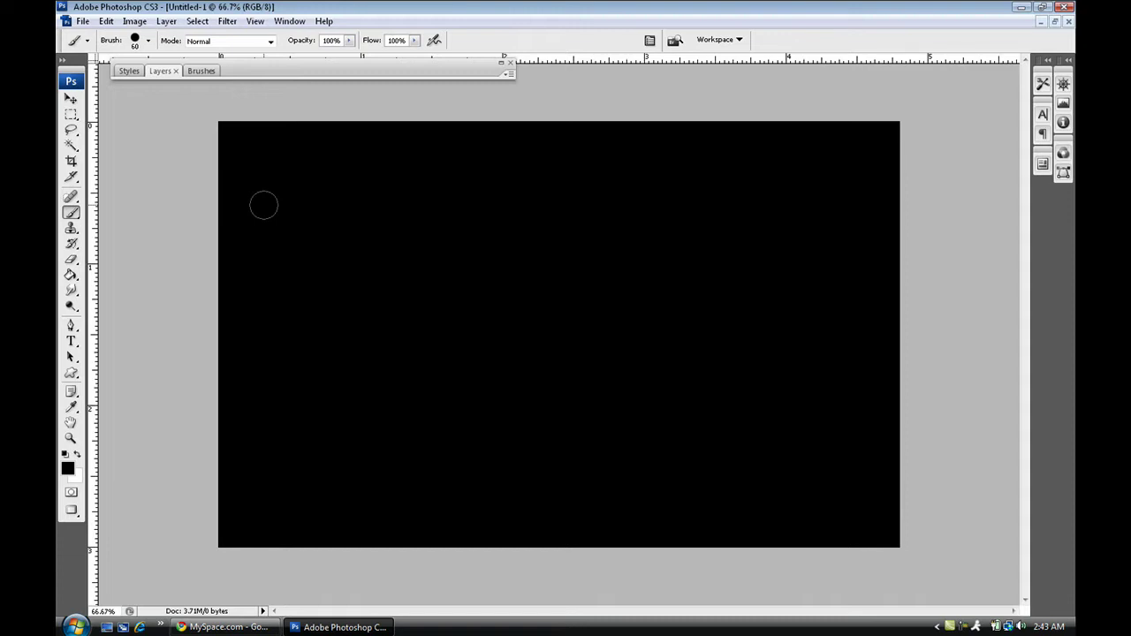
Make white the foreground colour, try a scattered brush stroke across the black canvas, and undo the stroke.
key(x)
mouse_move(255, 185)
mouse_down()
mouse_move(368, 289)
mouse_move(530, 306)
mouse_move(685, 401)
mouse_move(717, 391)
mouse_move(857, 452)
mouse_move(822, 232)
mouse_move(618, 187)
mouse_move(419, 361)
mouse_move(379, 412)
mouse_move(379, 458)
mouse_move(659, 476)
mouse_move(655, 534)
mouse_move(326, 492)
mouse_move(175, 381)
mouse_move(245, 418)
mouse_move(345, 333)
mouse_move(566, 252)
mouse_move(696, 270)
mouse_move(813, 308)
mouse_up()
key(ctrl+plus)
key(ctrl+minus)
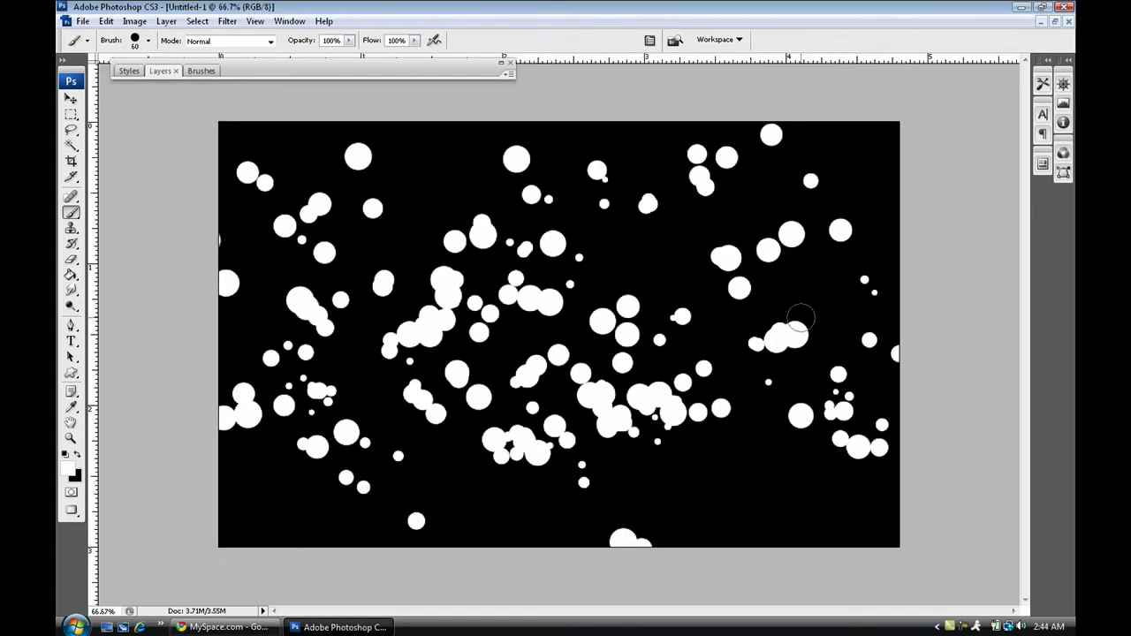
key(ctrl+z)
key(ctrl+alt+z)
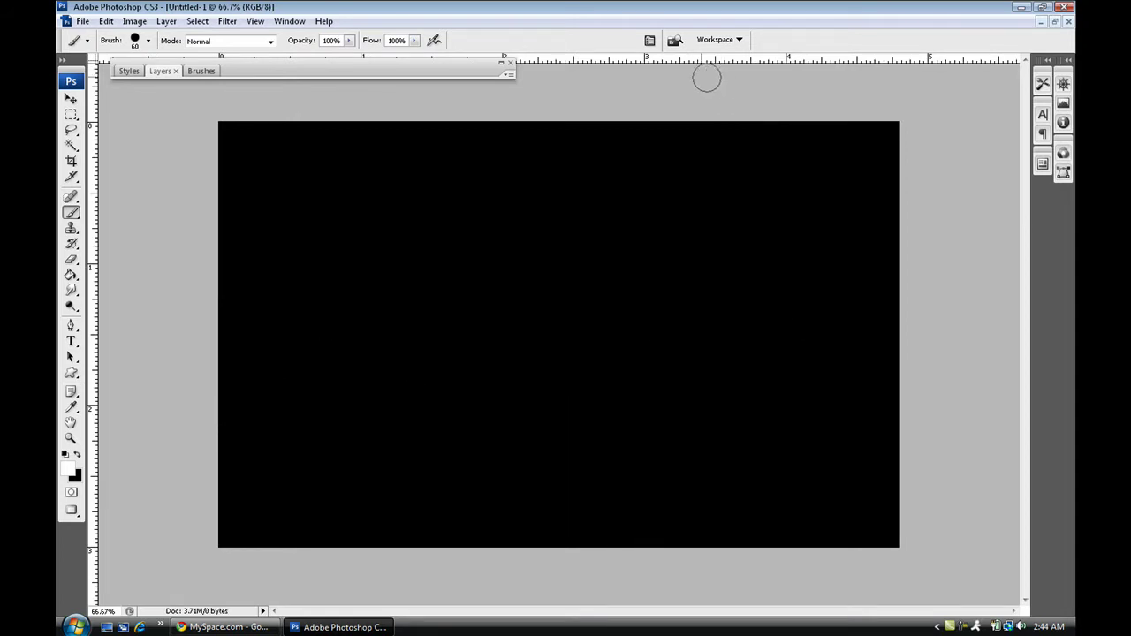
Show the Brushes panel with the brush tip settings and shift it over toward the middle of the canvas.
click(649, 42)
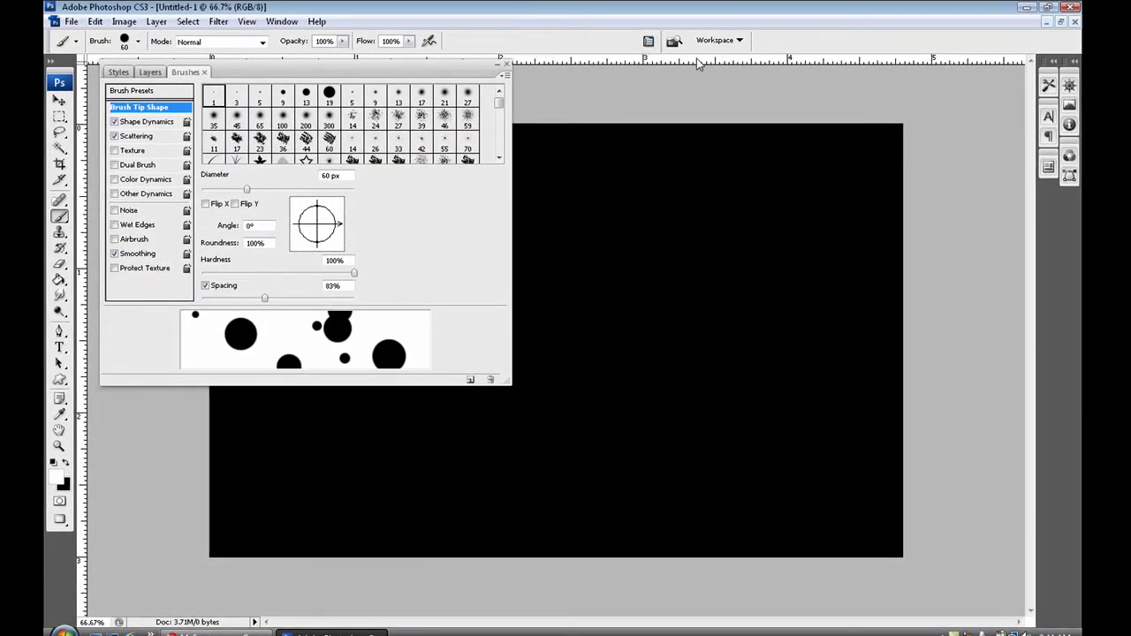
click(280, 22)
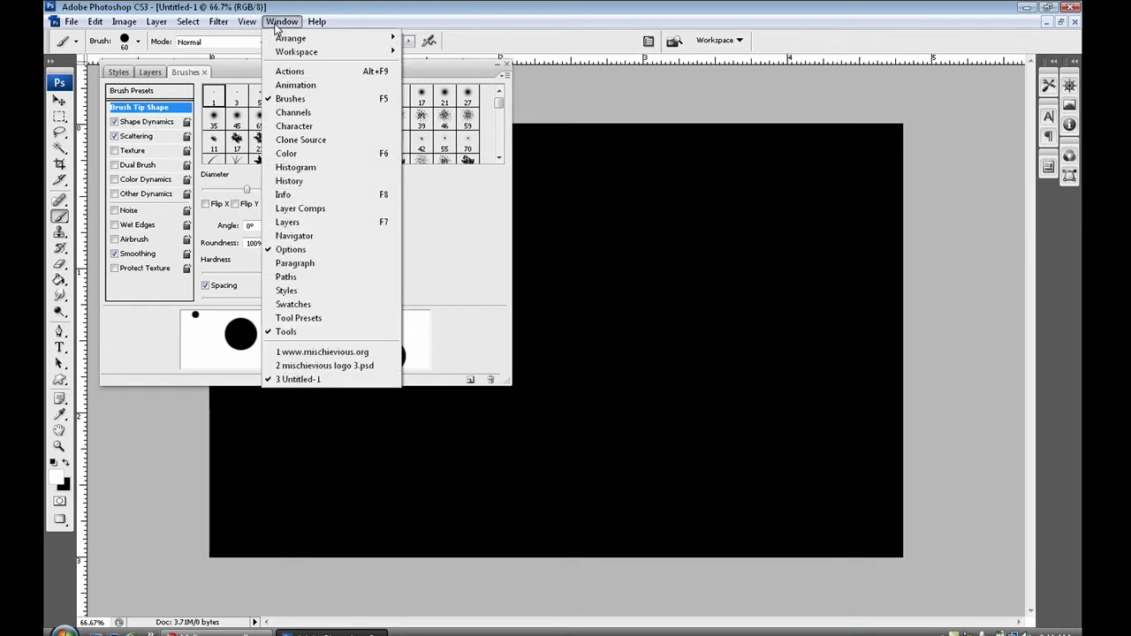
click(321, 98)
click(283, 22)
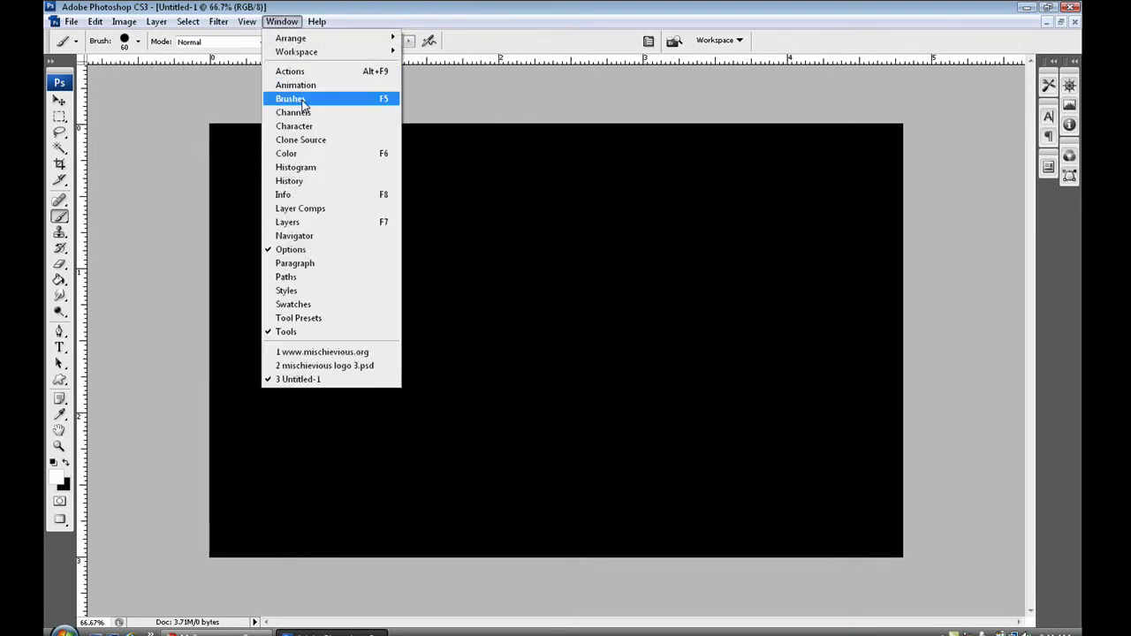
click(304, 99)
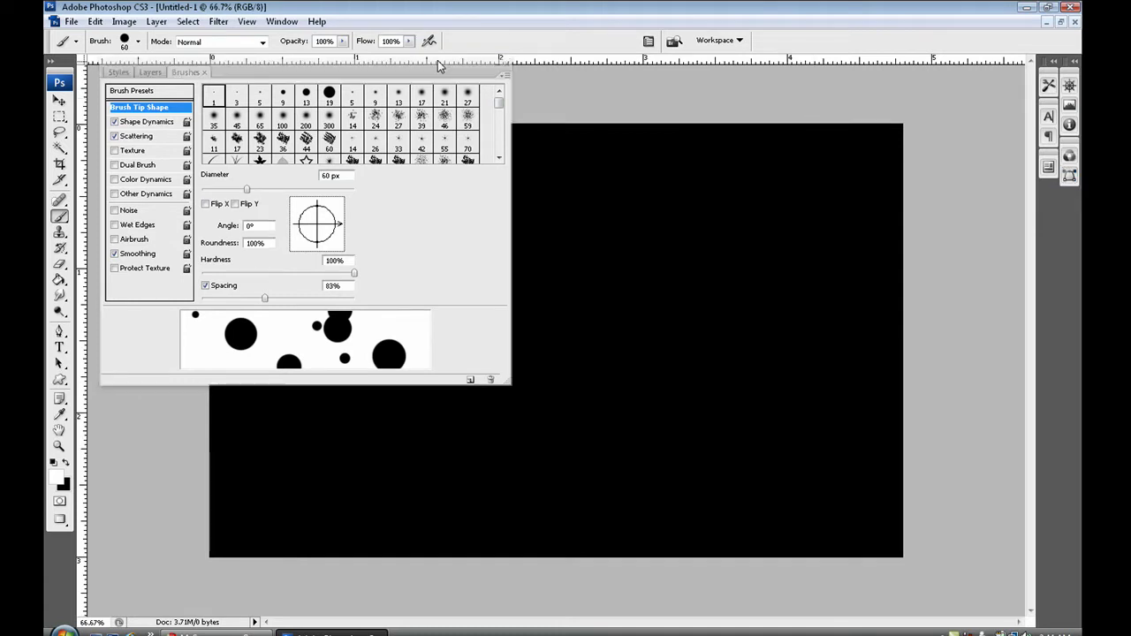
drag(438, 61, 624, 58)
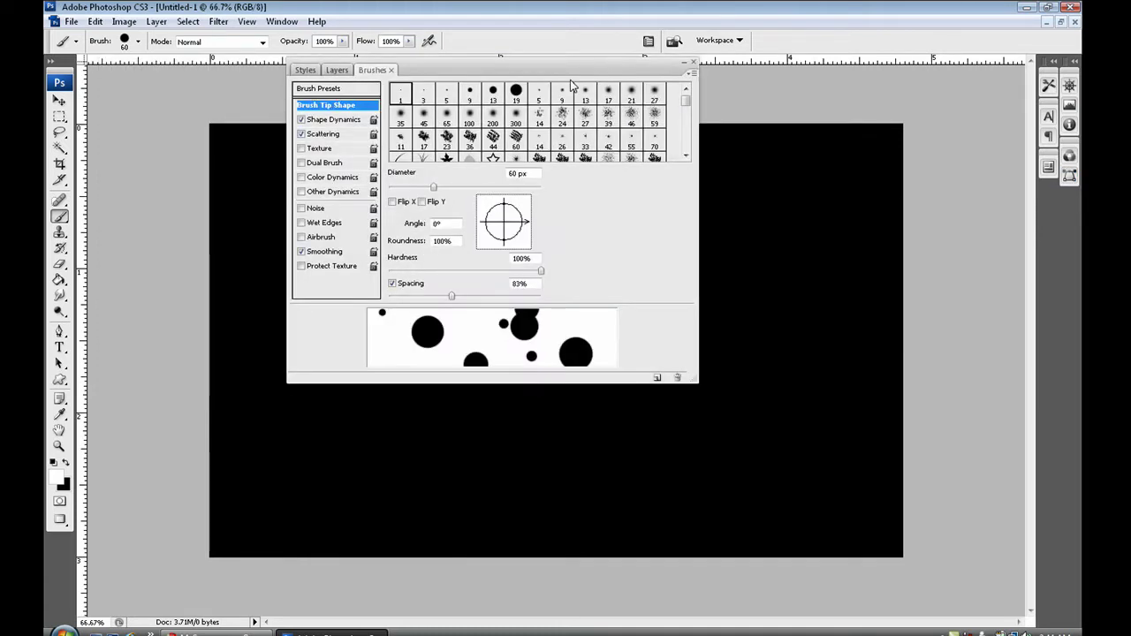
Review the brush's Shape Dynamics, Scattering and Brush Tip Shape settings, and collapse the panel to clear the canvas.
click(332, 122)
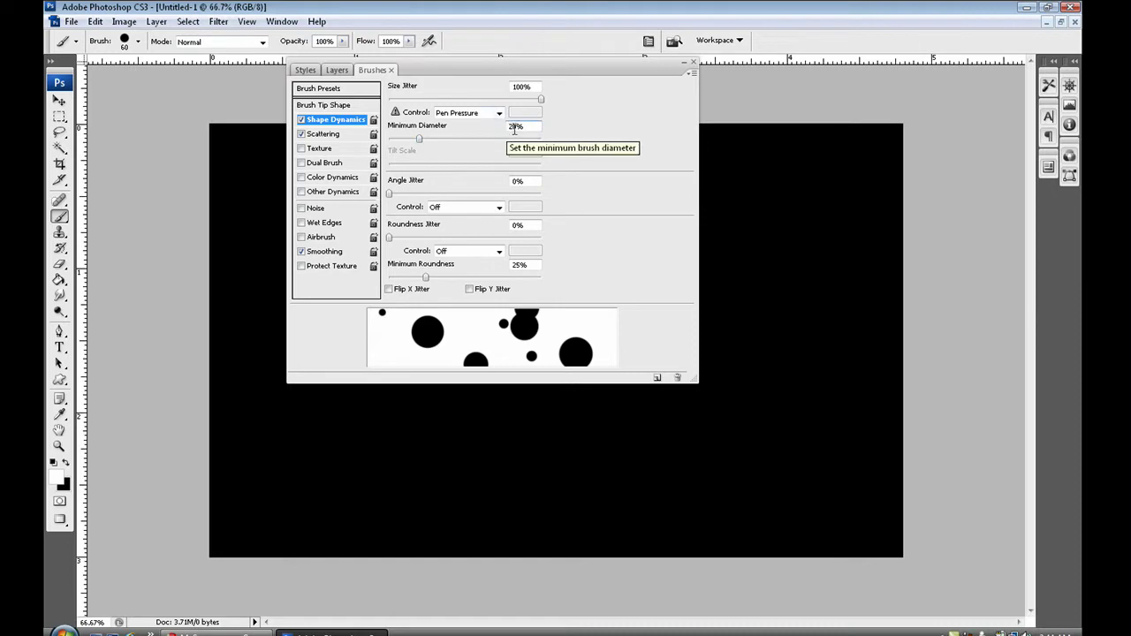
click(317, 137)
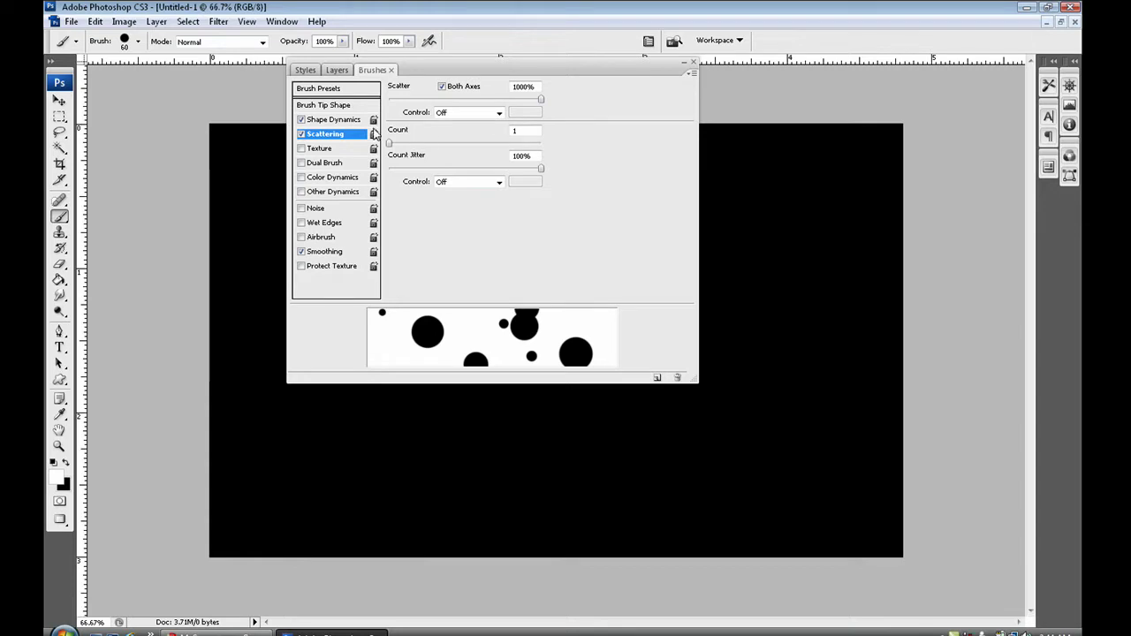
click(353, 106)
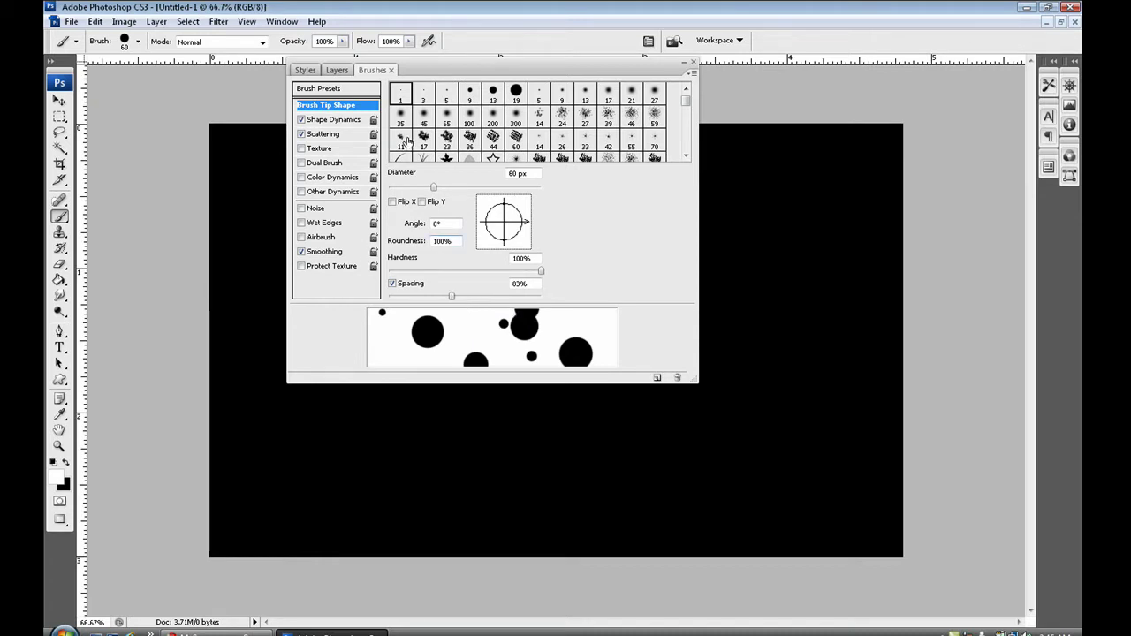
double_click(484, 65)
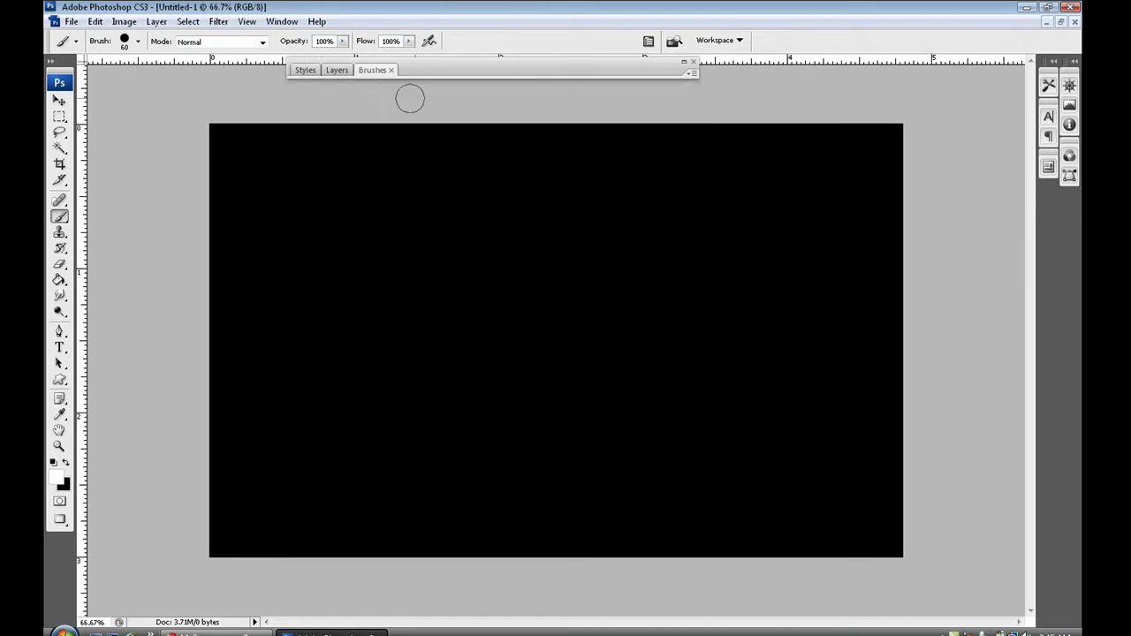
double_click(435, 70)
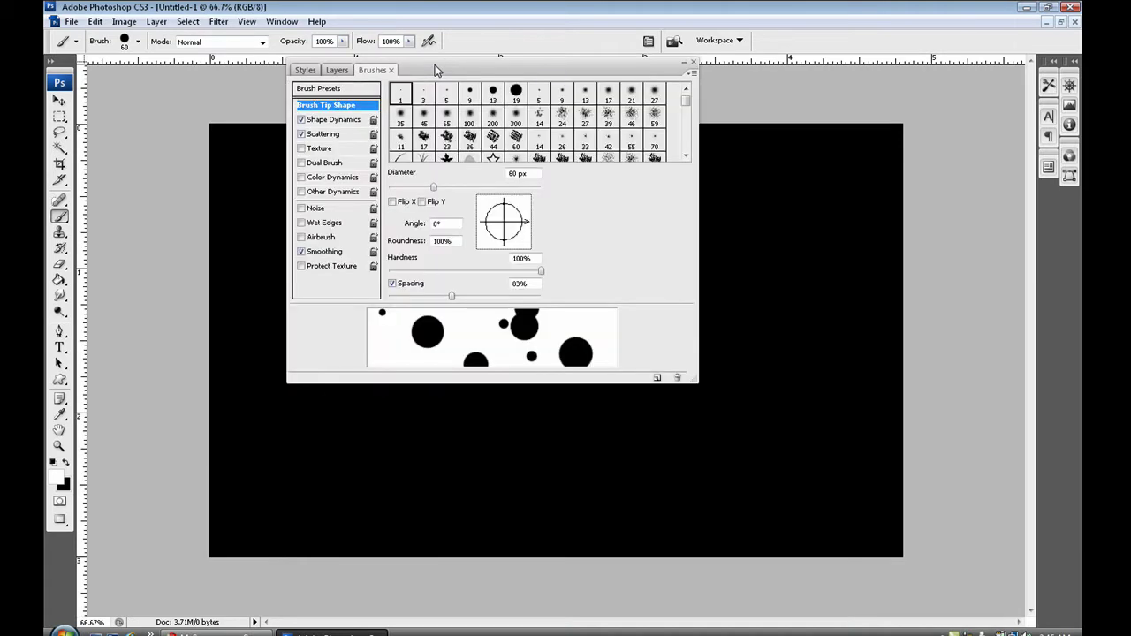
double_click(509, 68)
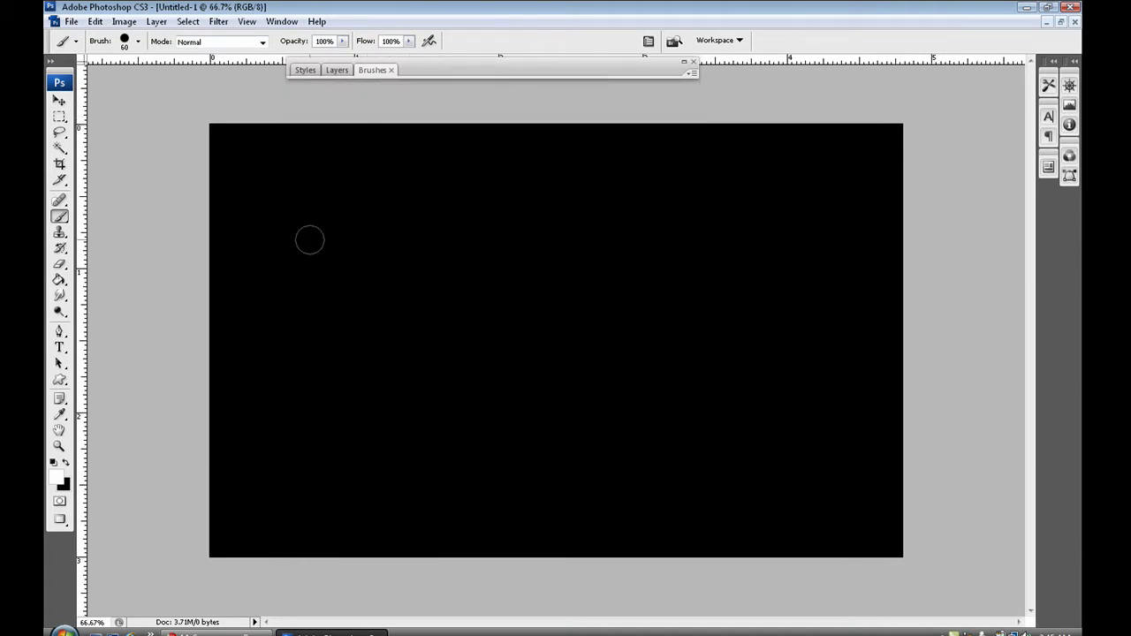
Add a new empty layer above the Background and collapse the layer list.
double_click(445, 69)
click(336, 70)
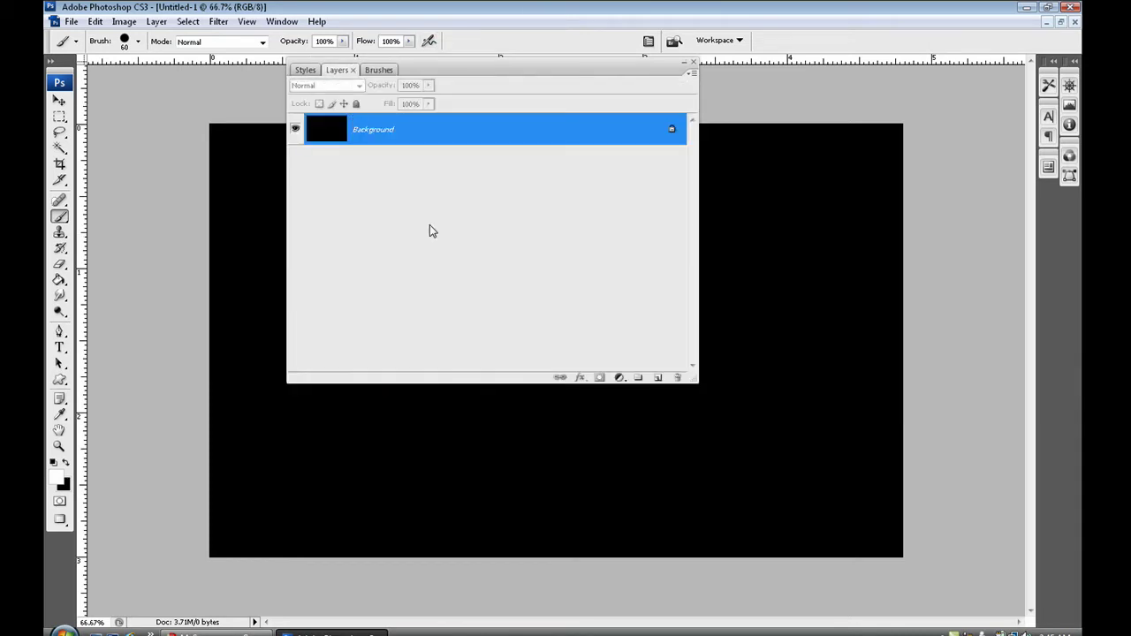
click(636, 379)
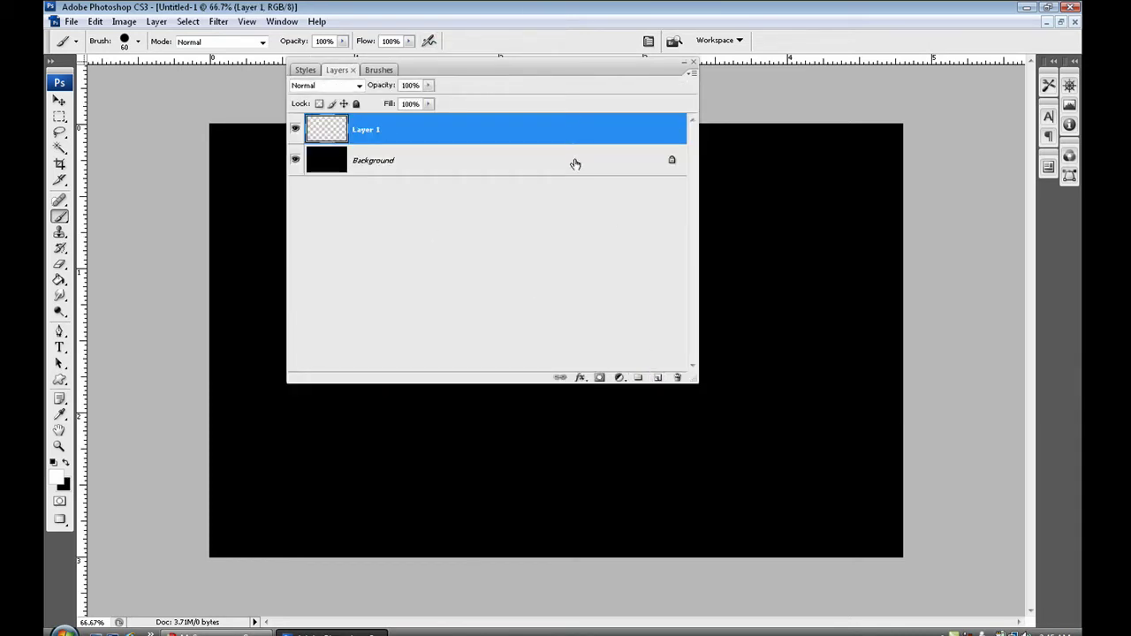
double_click(571, 64)
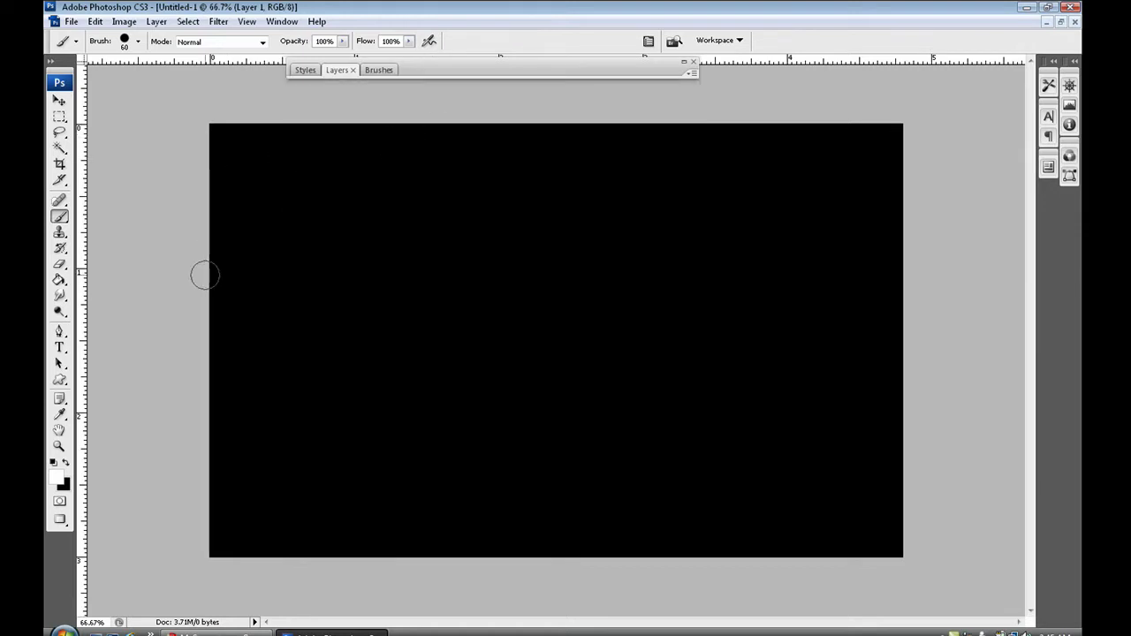
Dab about thirty separate white dots of varying size all over the canvas on the new layer with the 60 px brush.
click(247, 212)
click(264, 188)
click(304, 255)
click(289, 400)
click(330, 373)
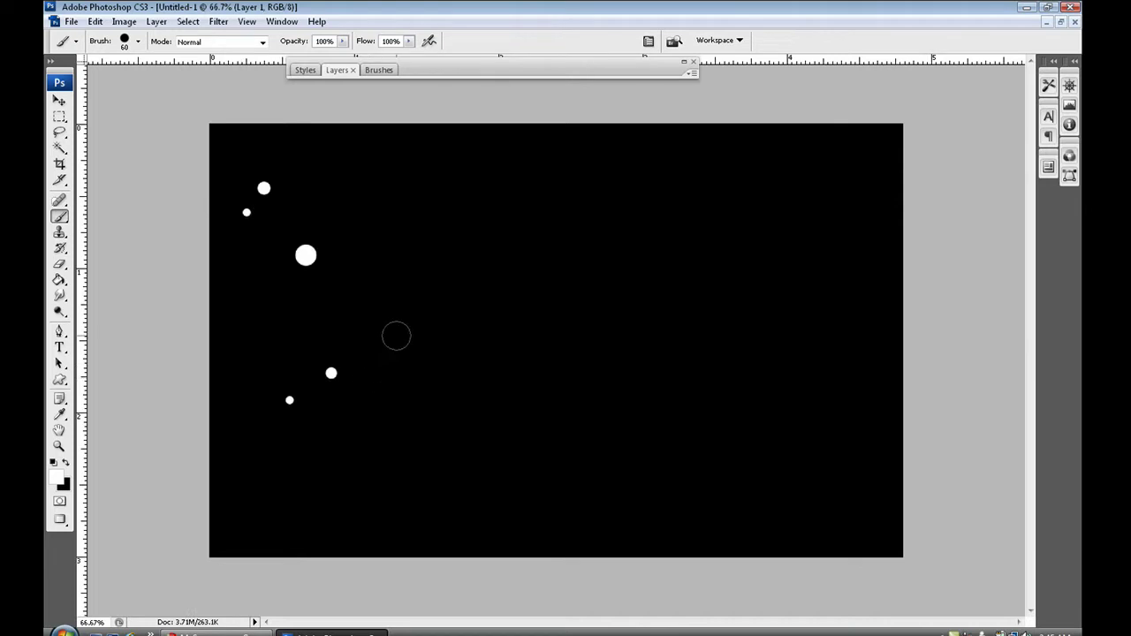
click(448, 249)
click(638, 220)
click(618, 403)
click(338, 349)
click(430, 402)
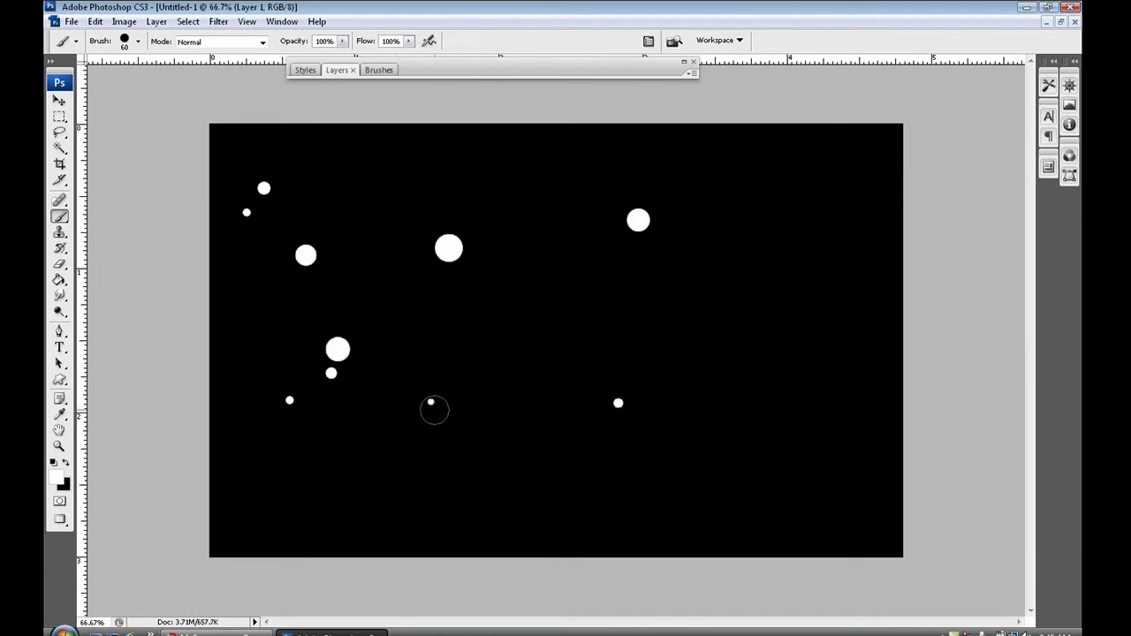
click(524, 496)
click(736, 341)
click(787, 408)
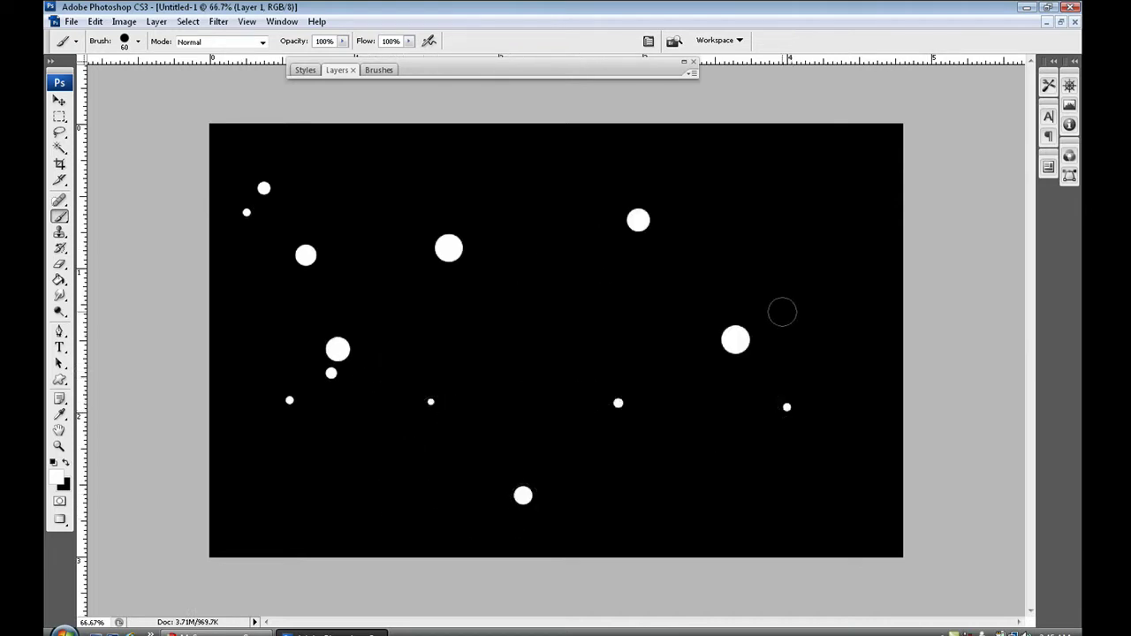
click(824, 163)
click(835, 460)
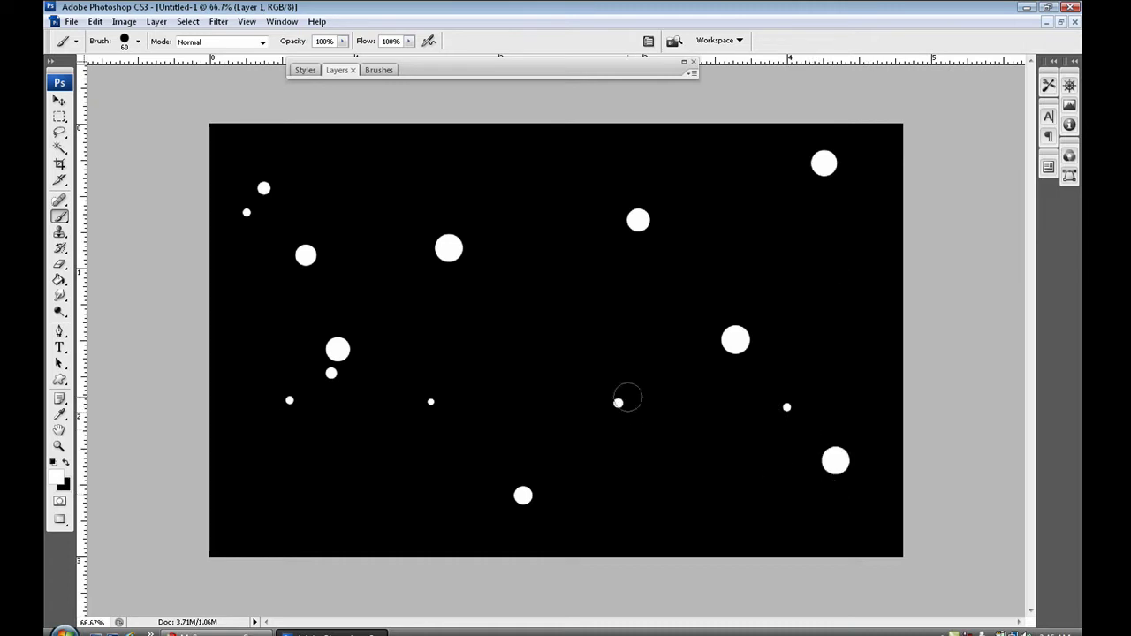
click(639, 317)
click(578, 318)
click(550, 140)
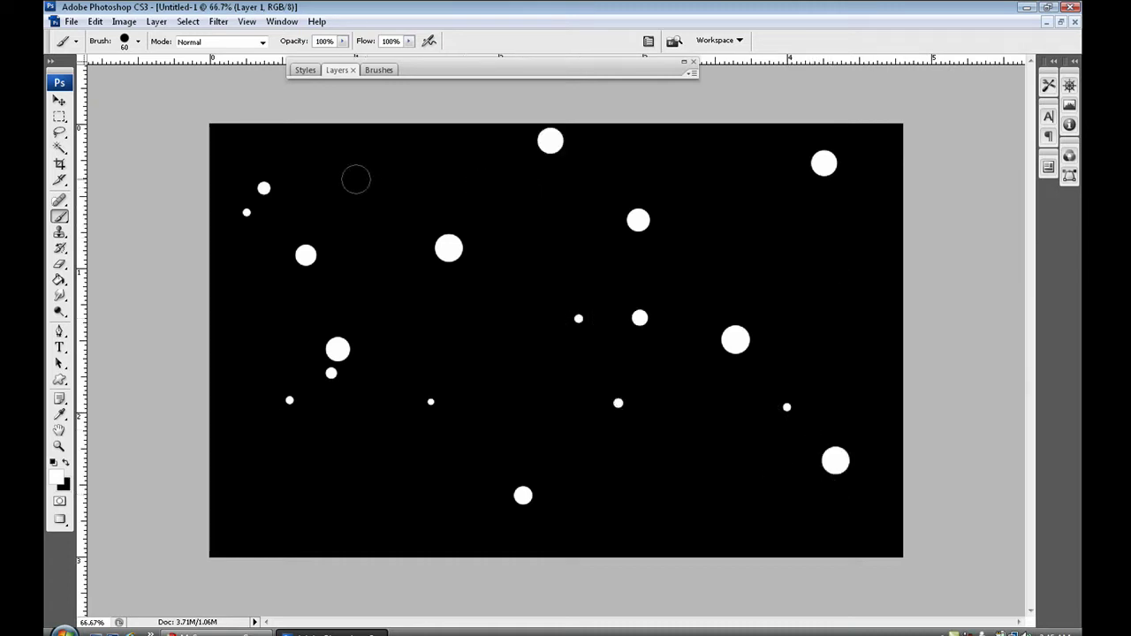
click(347, 484)
click(265, 498)
click(269, 505)
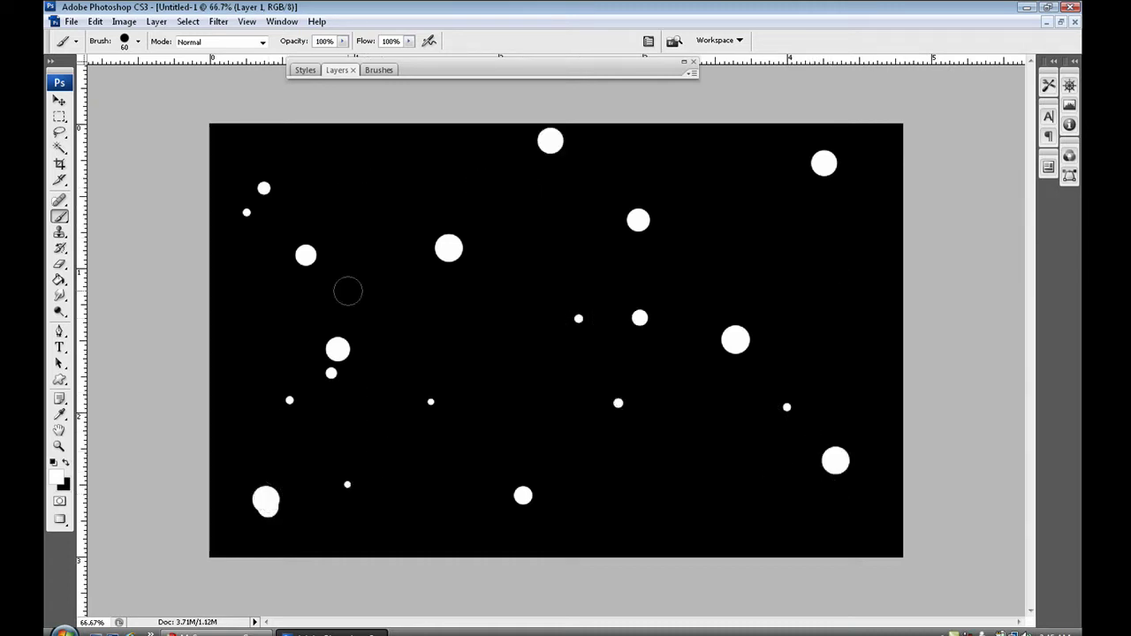
click(291, 199)
click(676, 496)
click(624, 501)
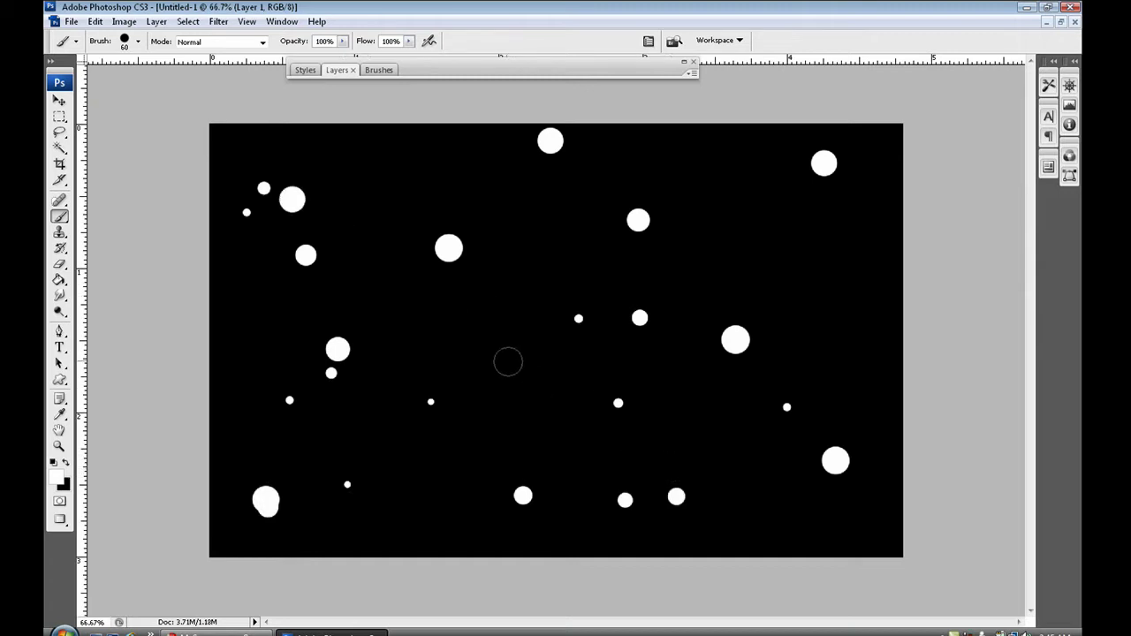
click(244, 336)
click(365, 299)
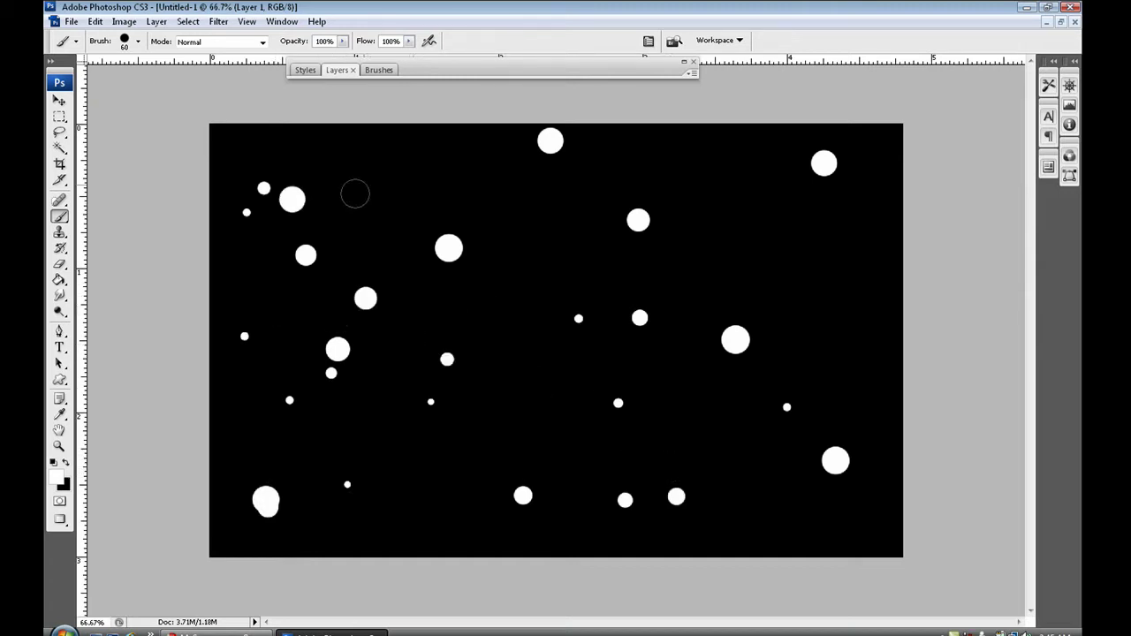
click(396, 205)
click(407, 143)
click(868, 296)
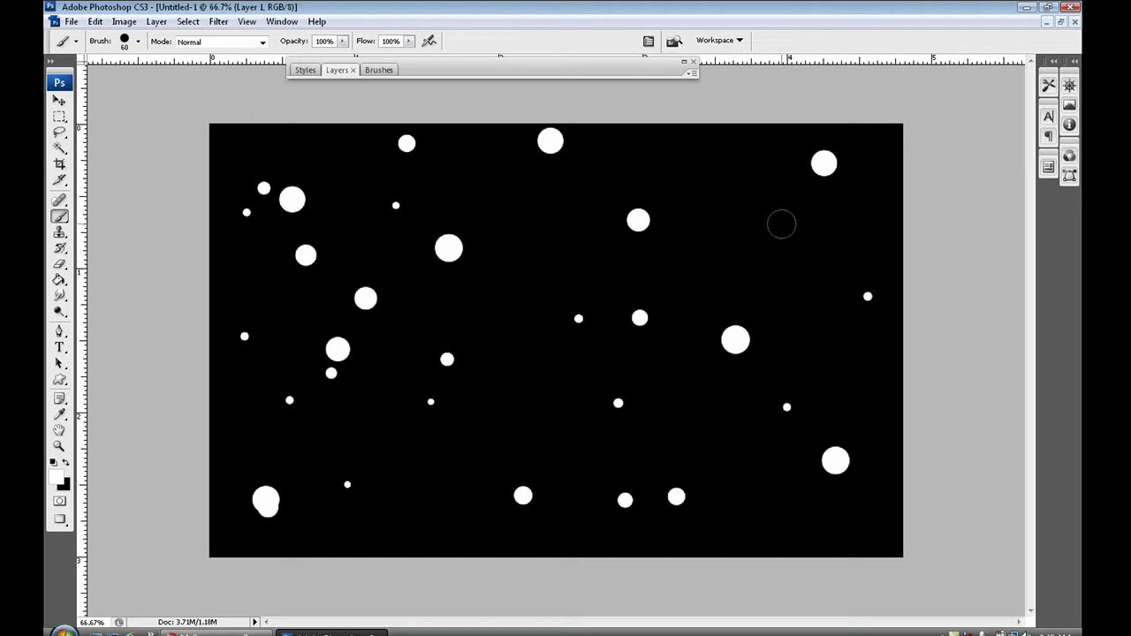
click(776, 186)
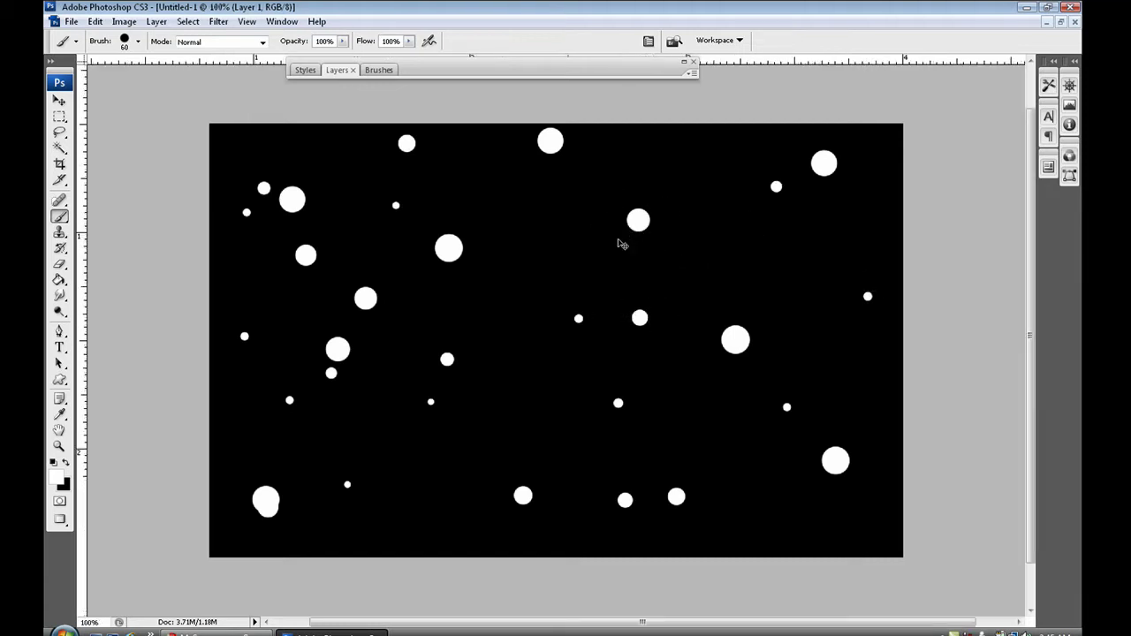
Add a second empty layer above the layer of small dots and return to the full canvas view.
key(ctrl+plus)
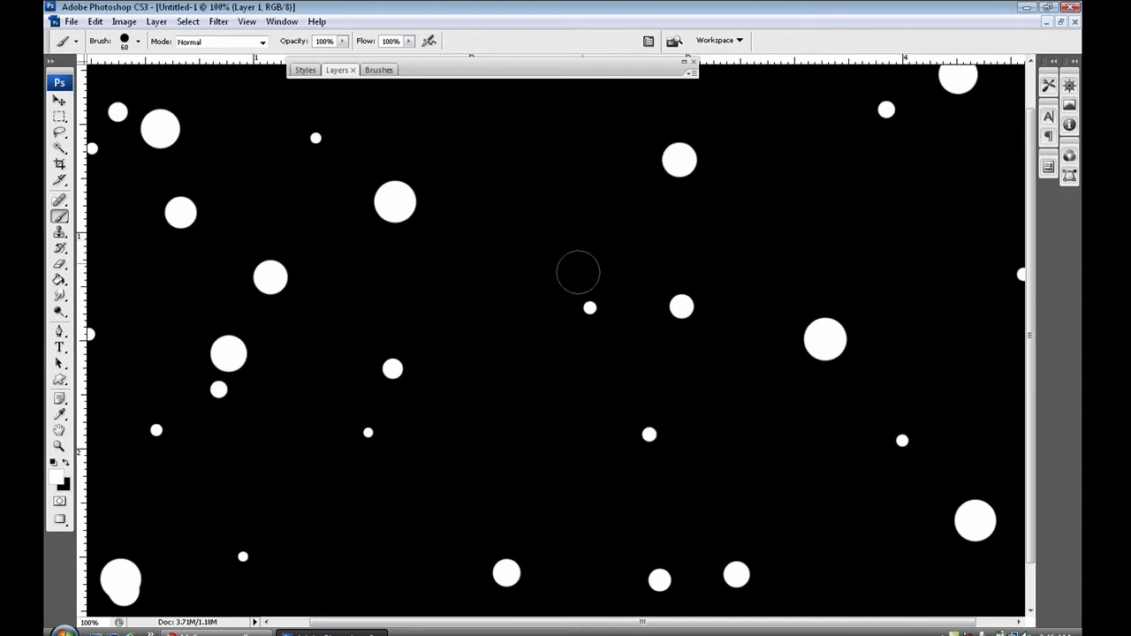
double_click(419, 72)
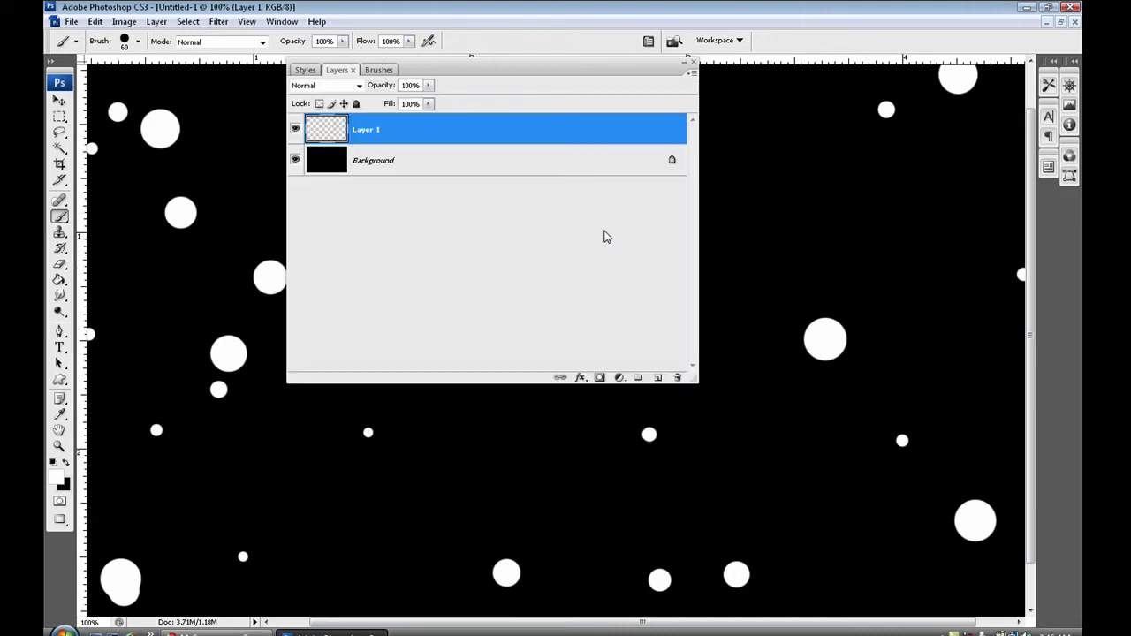
click(655, 377)
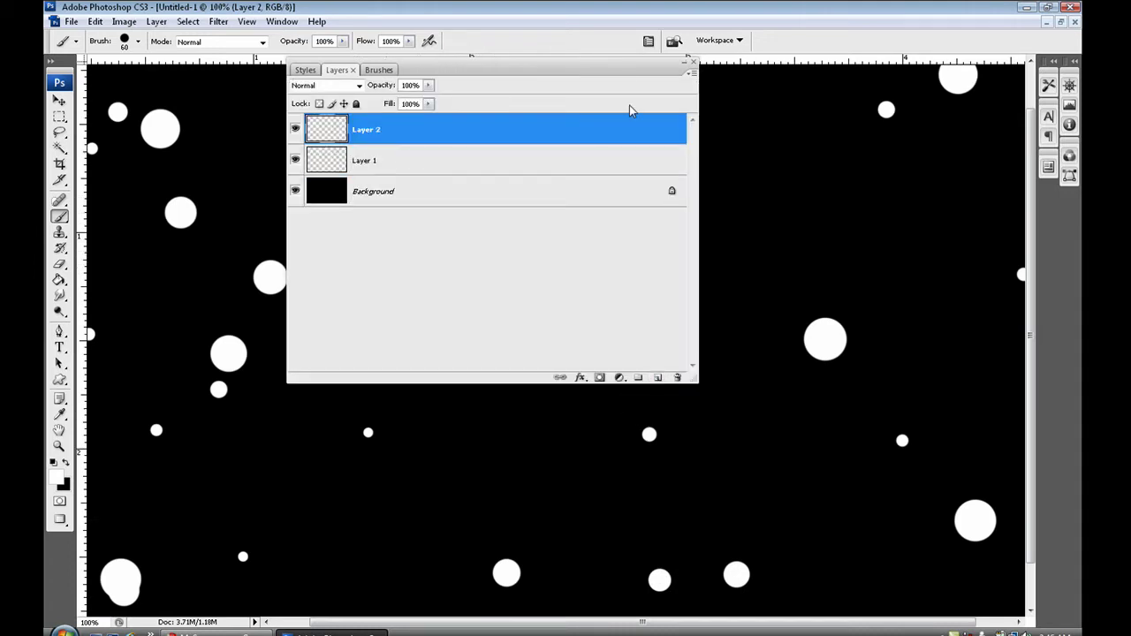
double_click(627, 70)
key(ctrl+minus)
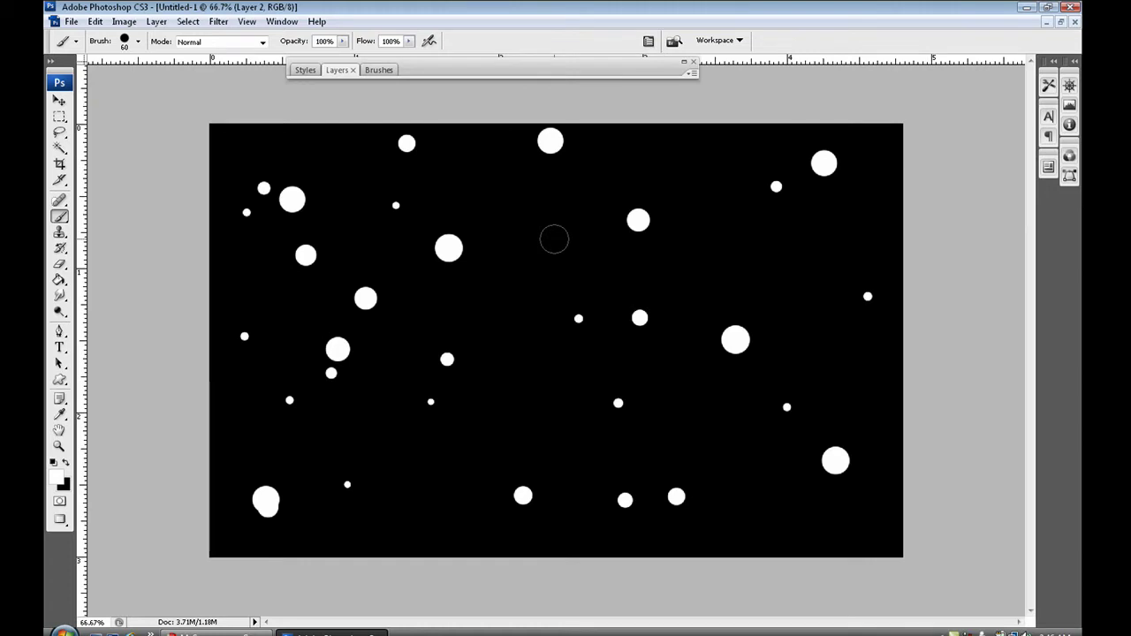
Enlarge the brush to 250 px, try one large white dot near the canvas's upper-right corner, and undo it.
key(bracketright)
key(bracketright)
key(bracketright)
key(bracketright)
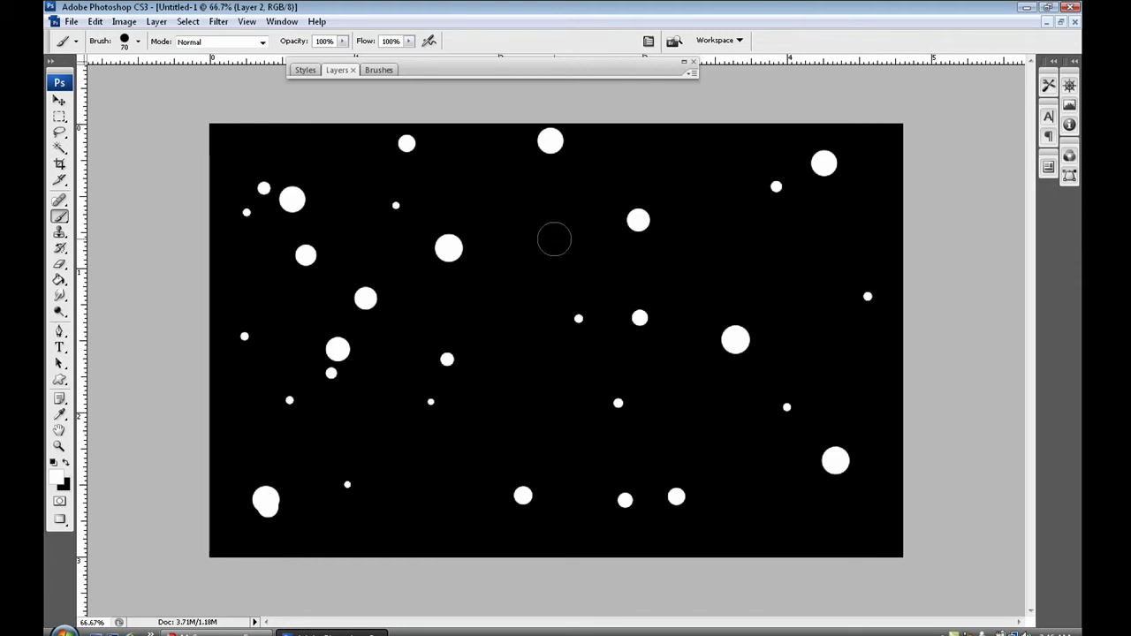
key(bracketright)
key(bracketright)
key(bracketright)
key(bracketright)
key(bracketright)
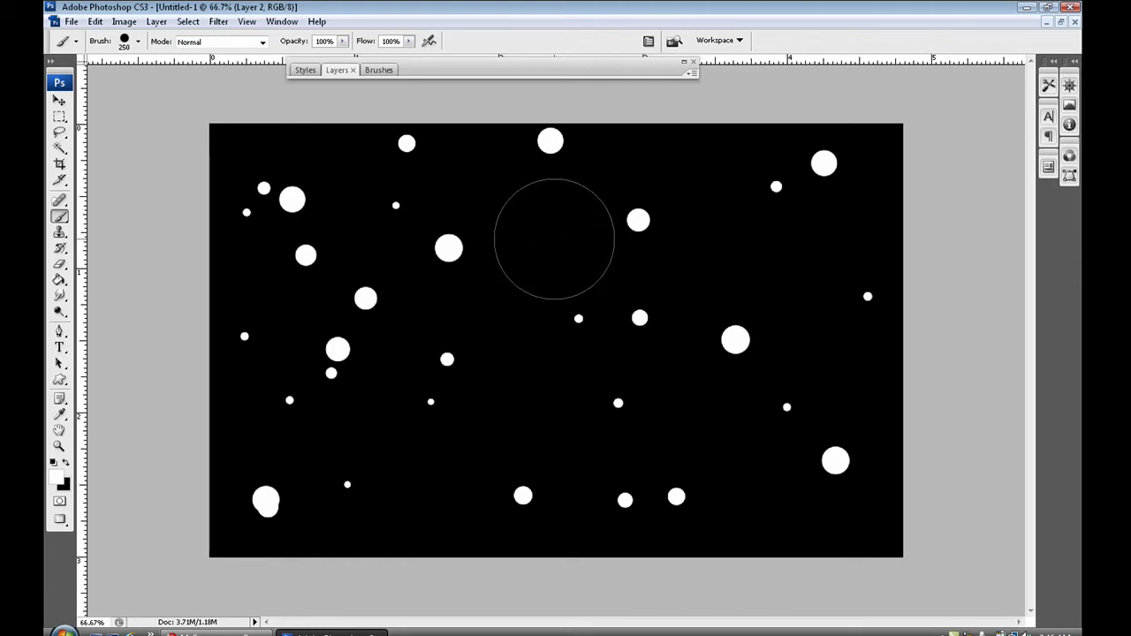
click(839, 198)
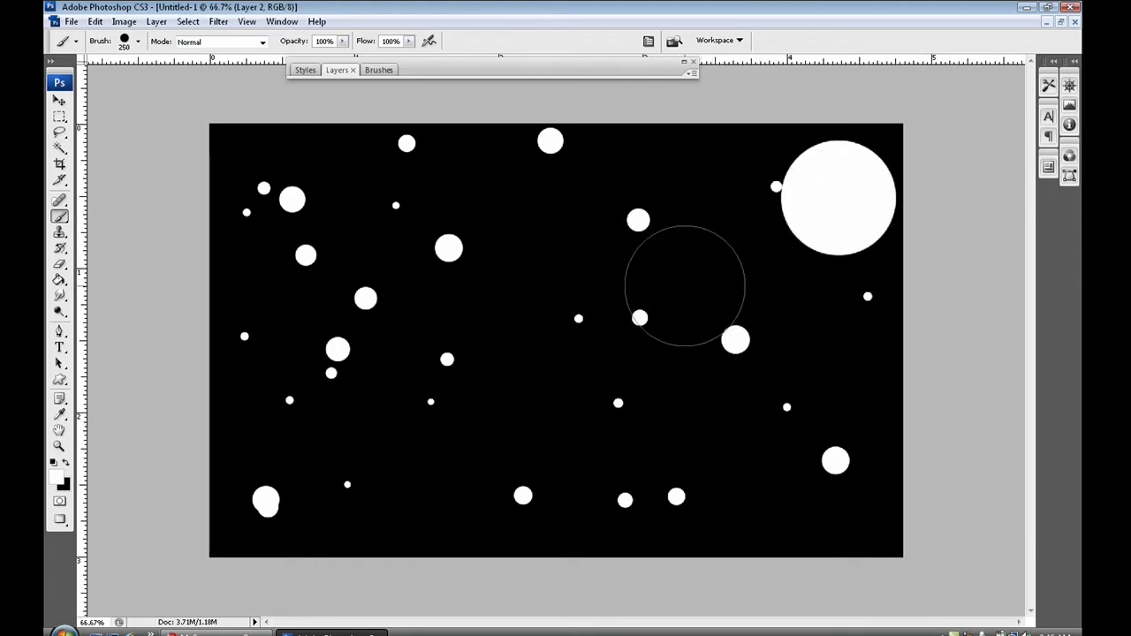
key(ctrl+z)
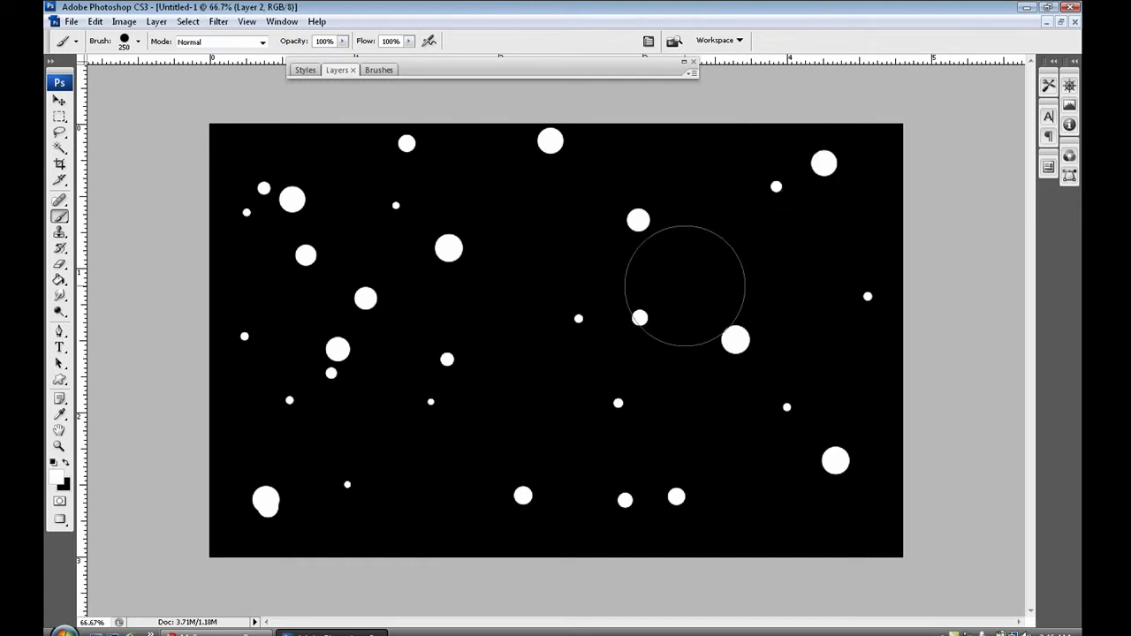
Reduce the brush to 150 px and dab five white circles of varying size in the right half of the canvas.
key(bracketleft)
key(bracketleft)
key(bracketleft)
click(831, 243)
click(785, 232)
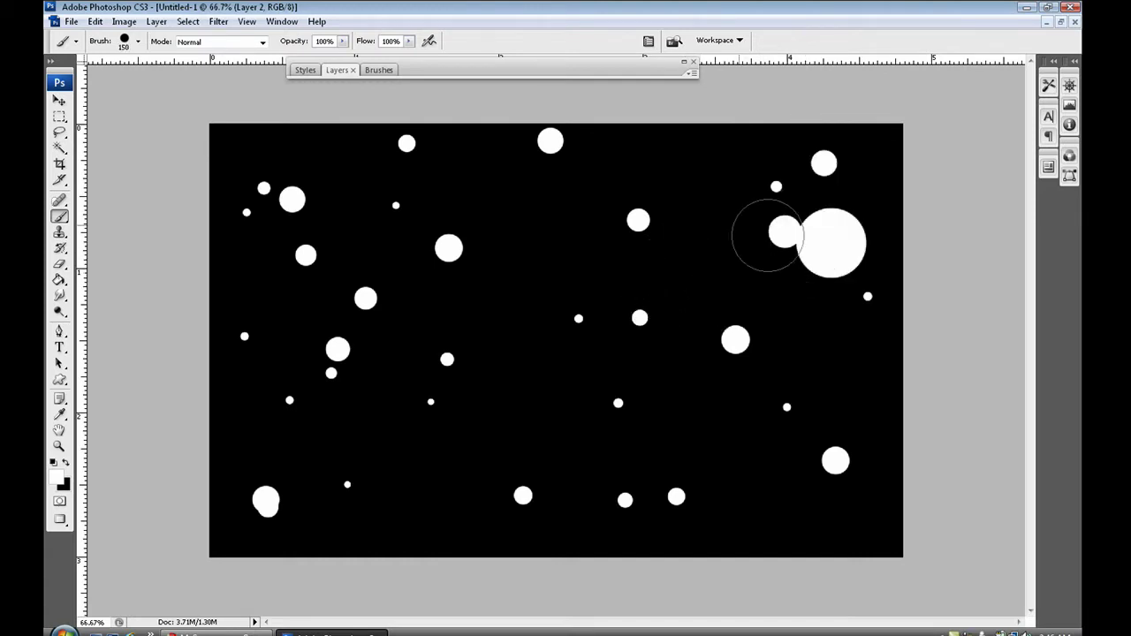
click(693, 329)
click(686, 272)
click(740, 291)
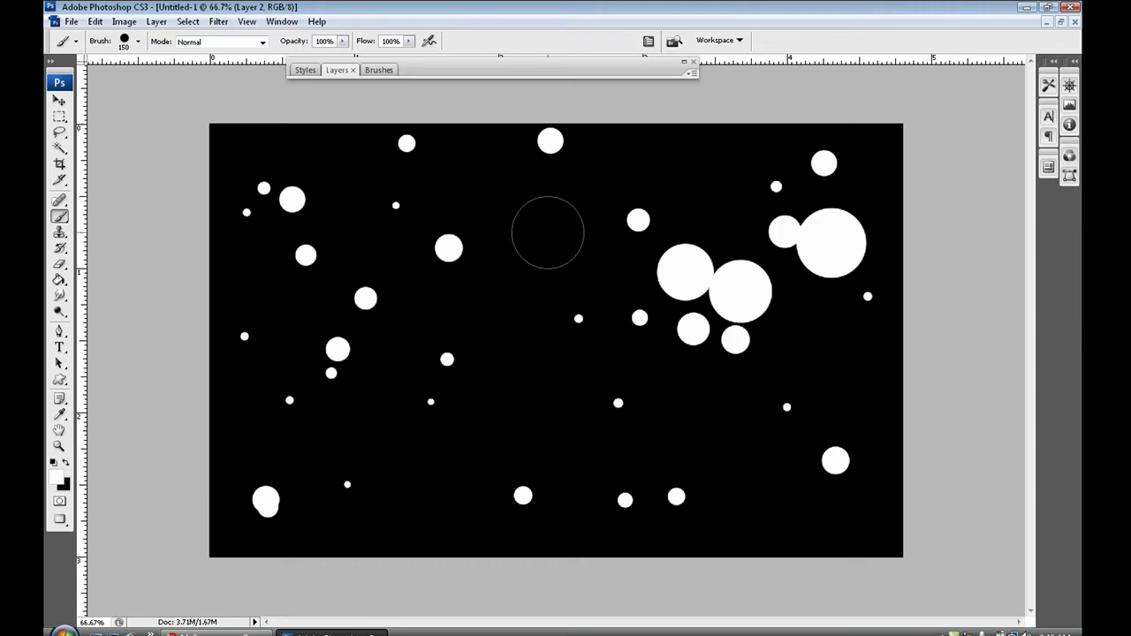
Enlarge the brush to 200 px and dab about nine more white circles of varying size across the canvas.
key(bracketright)
key(bracketright)
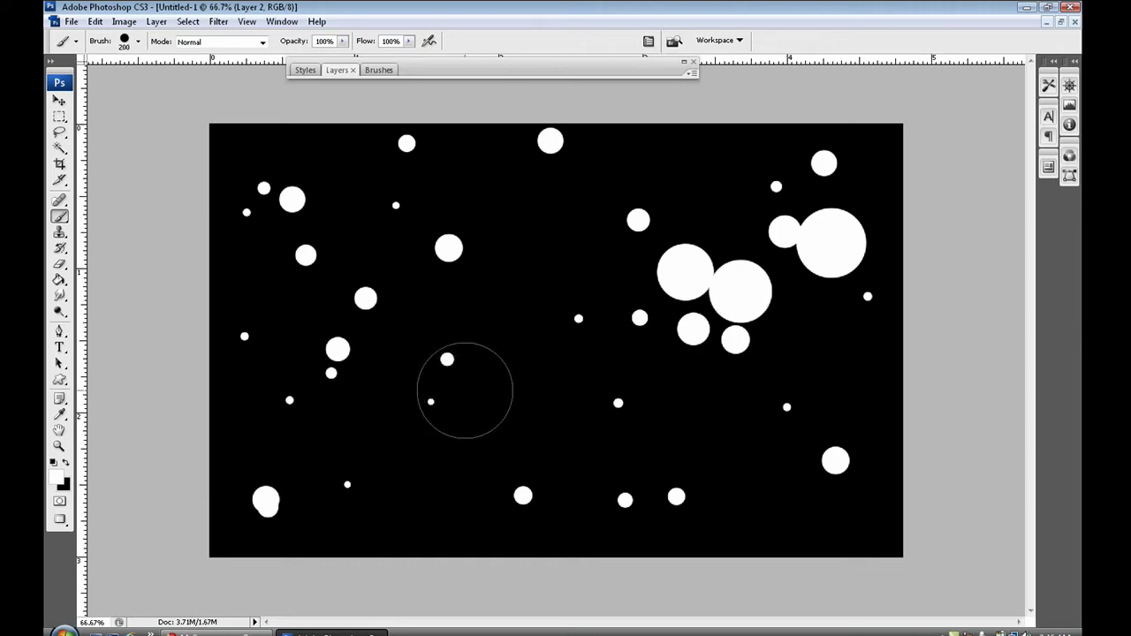
click(425, 475)
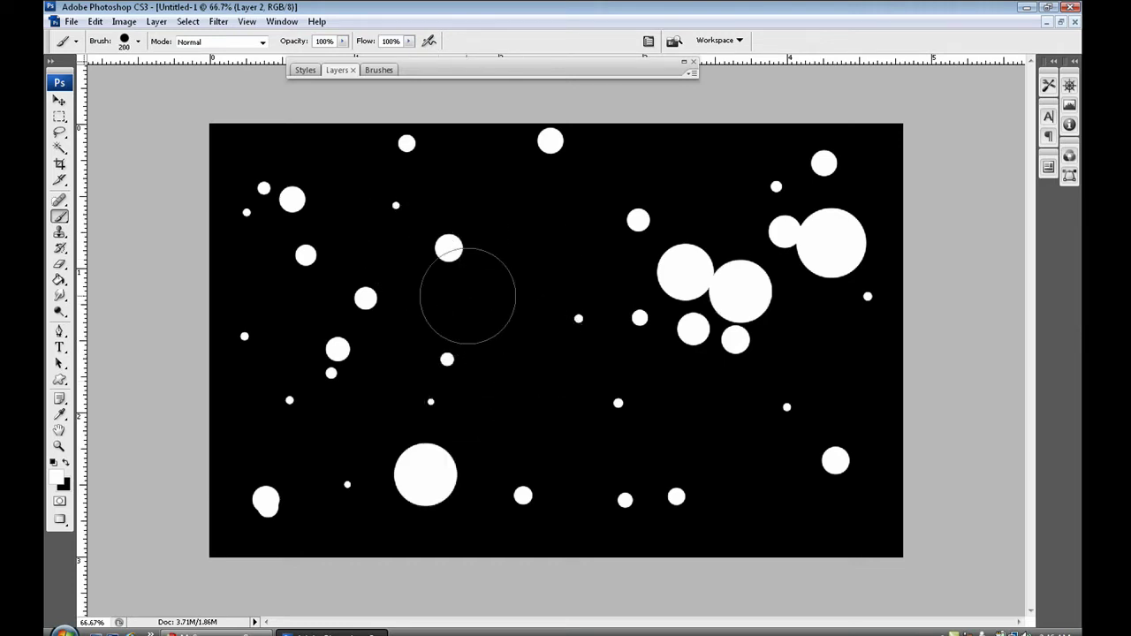
click(349, 222)
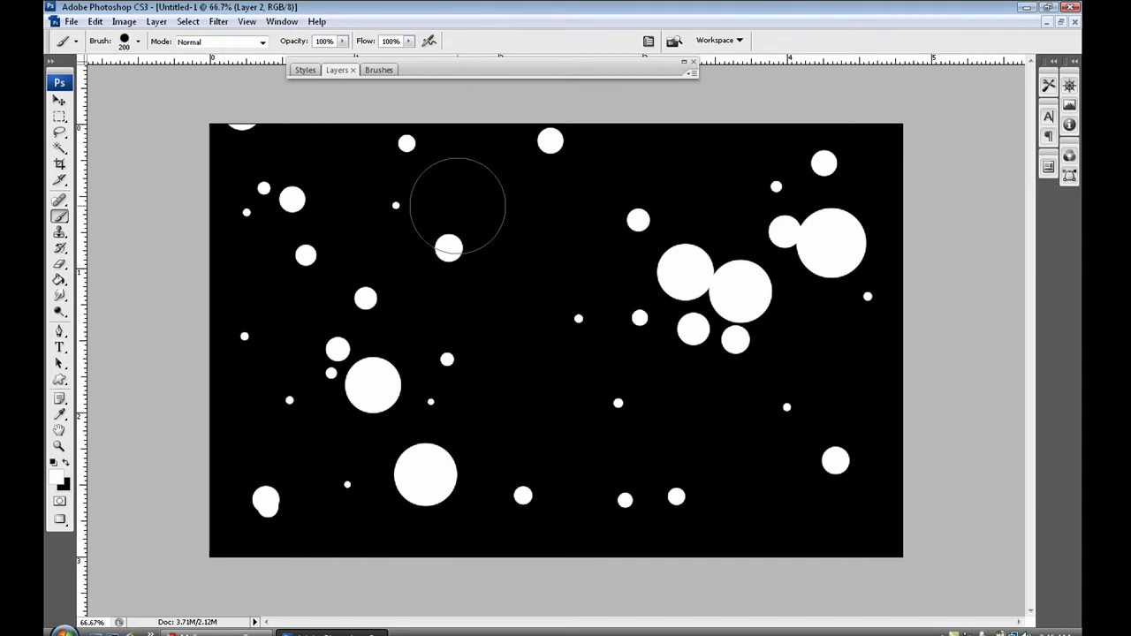
click(349, 194)
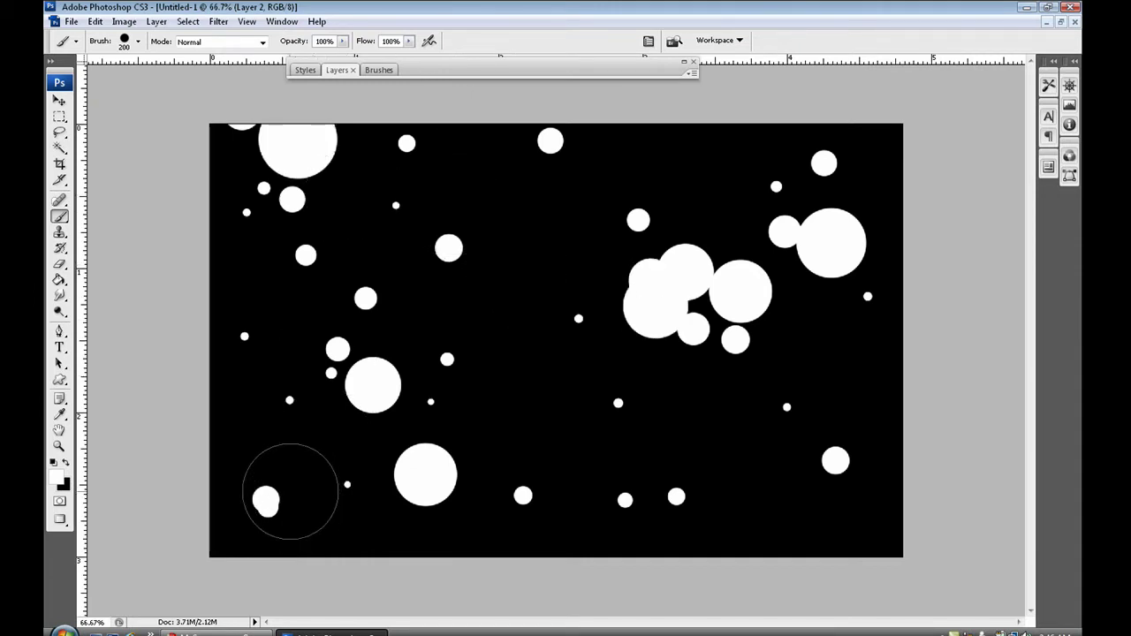
click(285, 490)
click(559, 188)
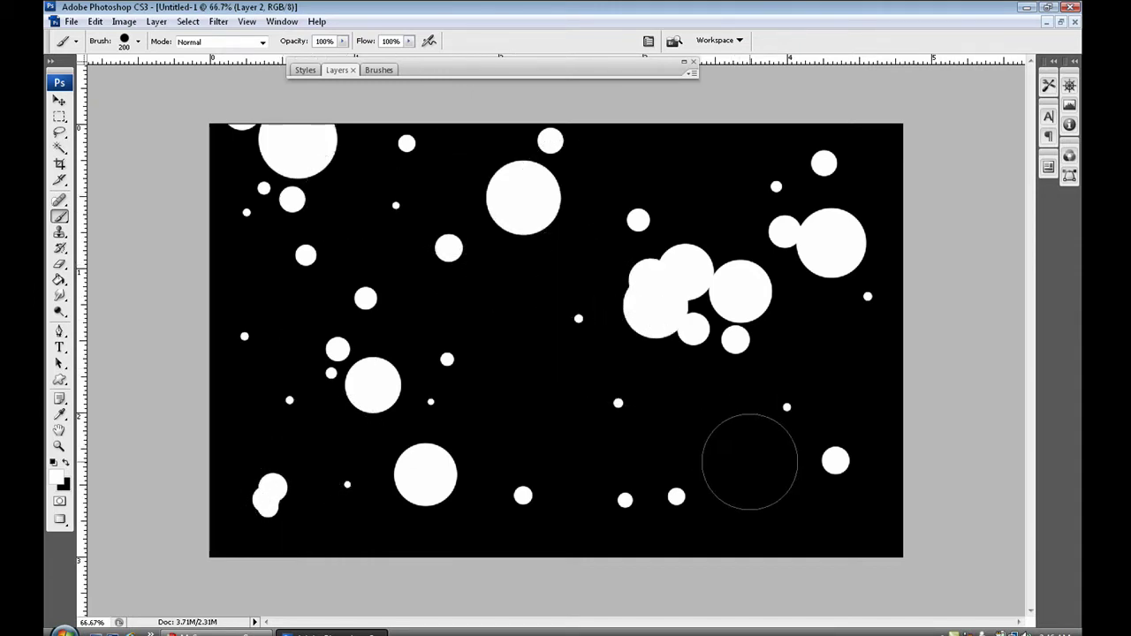
click(781, 449)
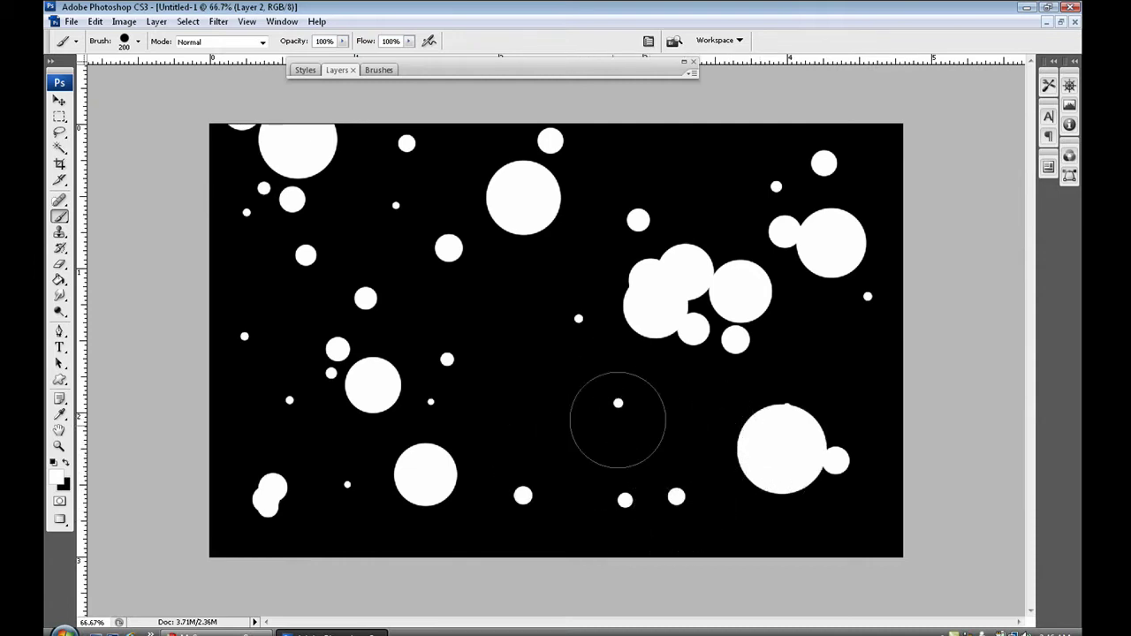
Add a third empty layer above Layer 2 and collapse the layer list.
double_click(502, 74)
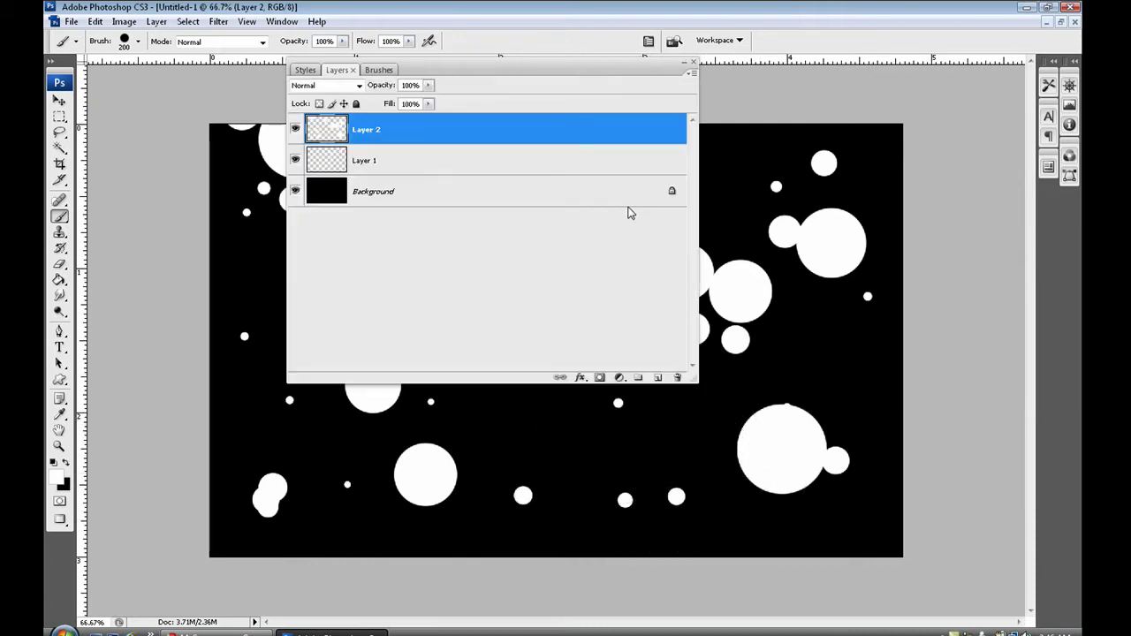
click(657, 378)
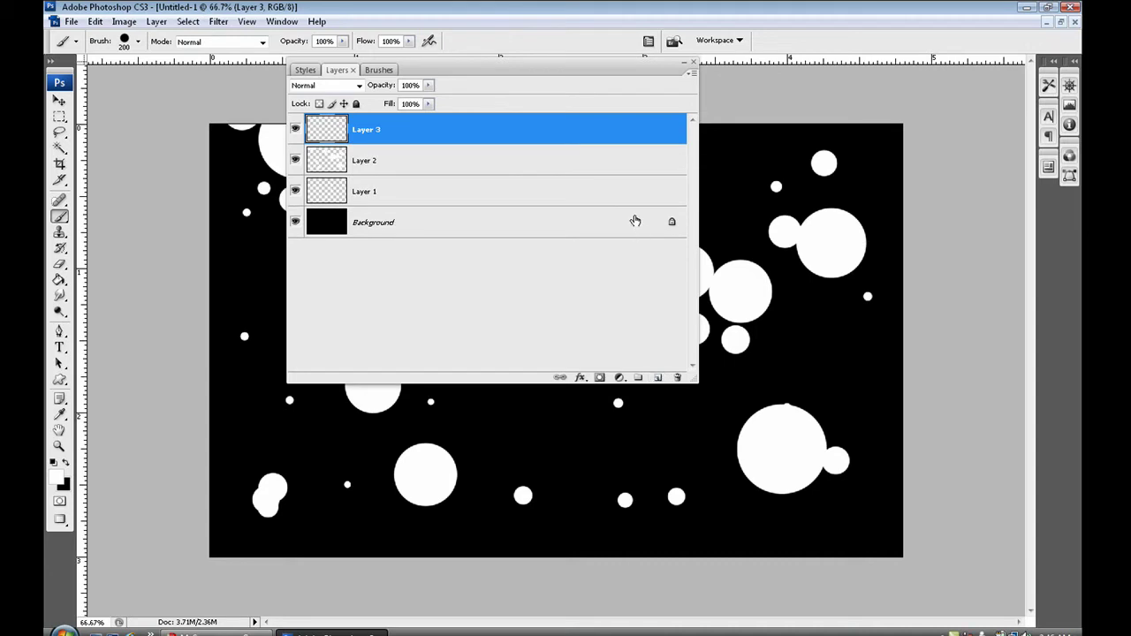
double_click(604, 67)
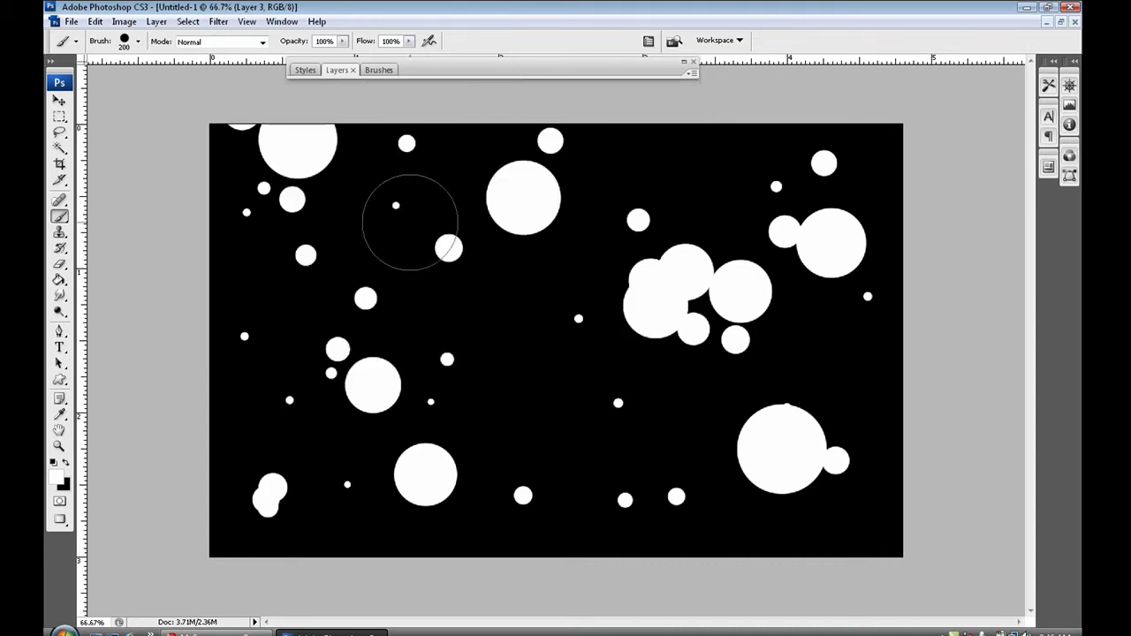
Set the brush to 125 px and dab six medium white circles around the canvas on Layer 3.
key(bracketleft)
key(bracketleft)
key(bracketleft)
key(bracketleft)
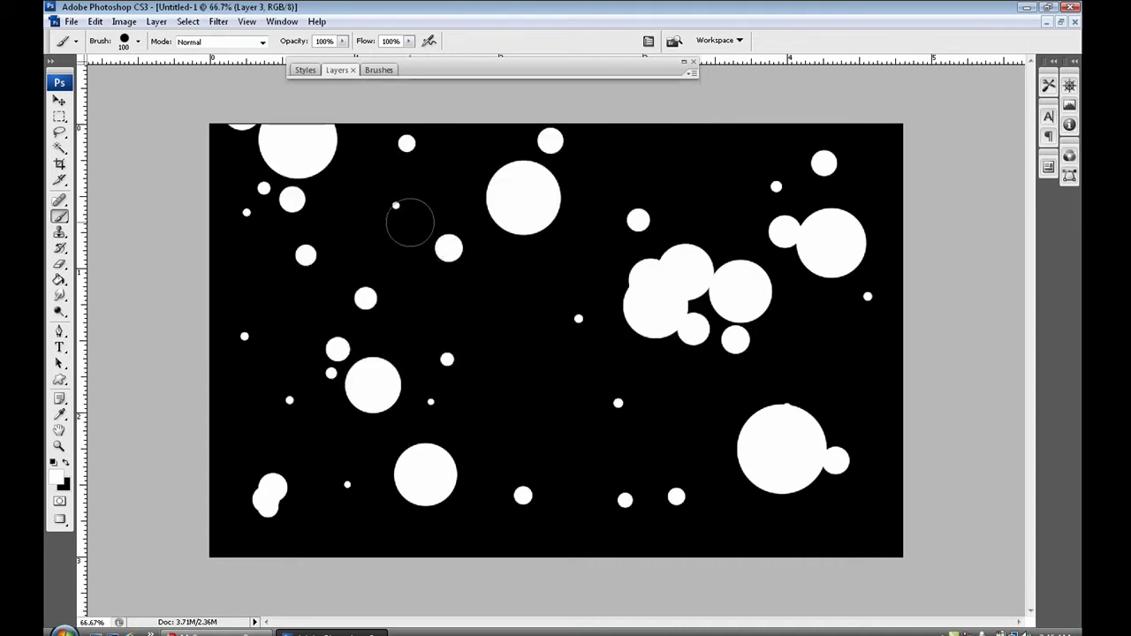
key(bracketright)
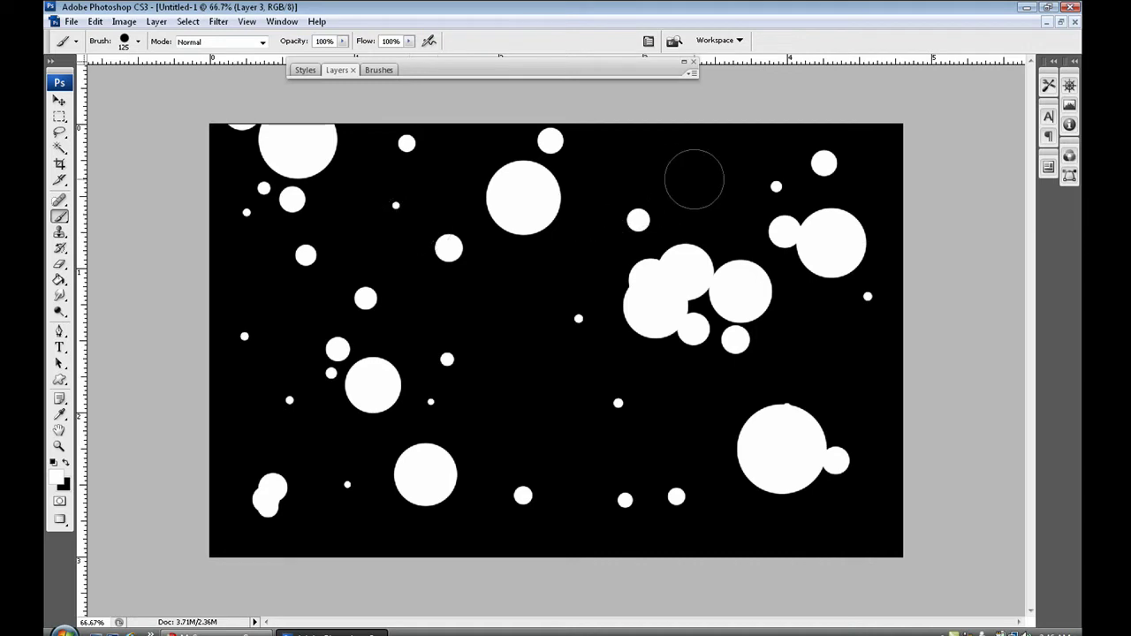
click(569, 229)
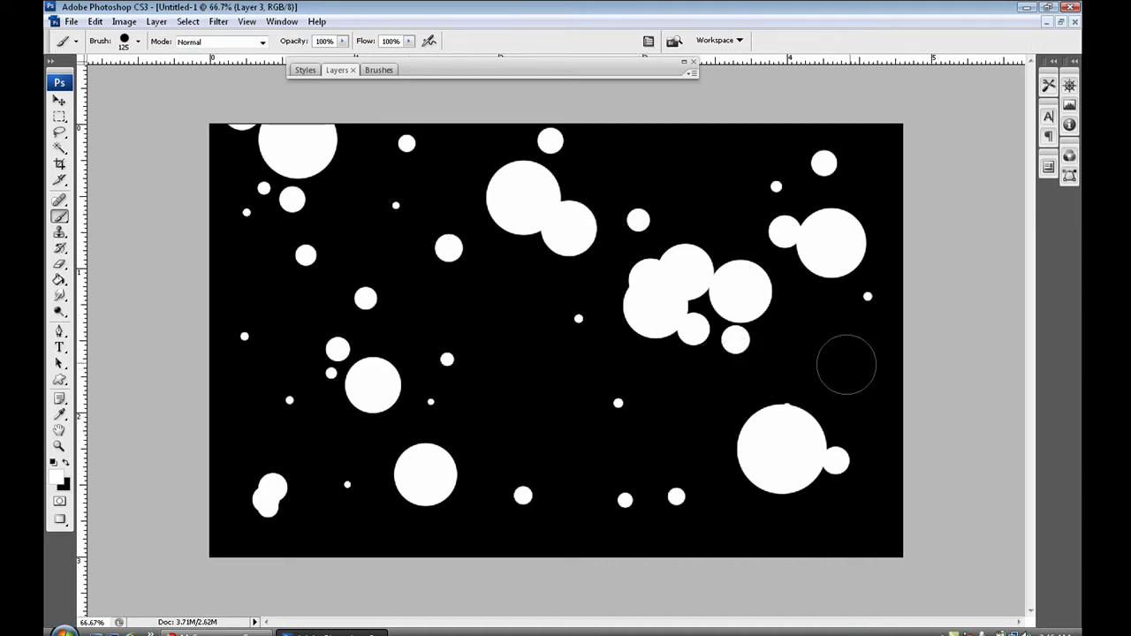
click(875, 290)
click(614, 395)
click(669, 473)
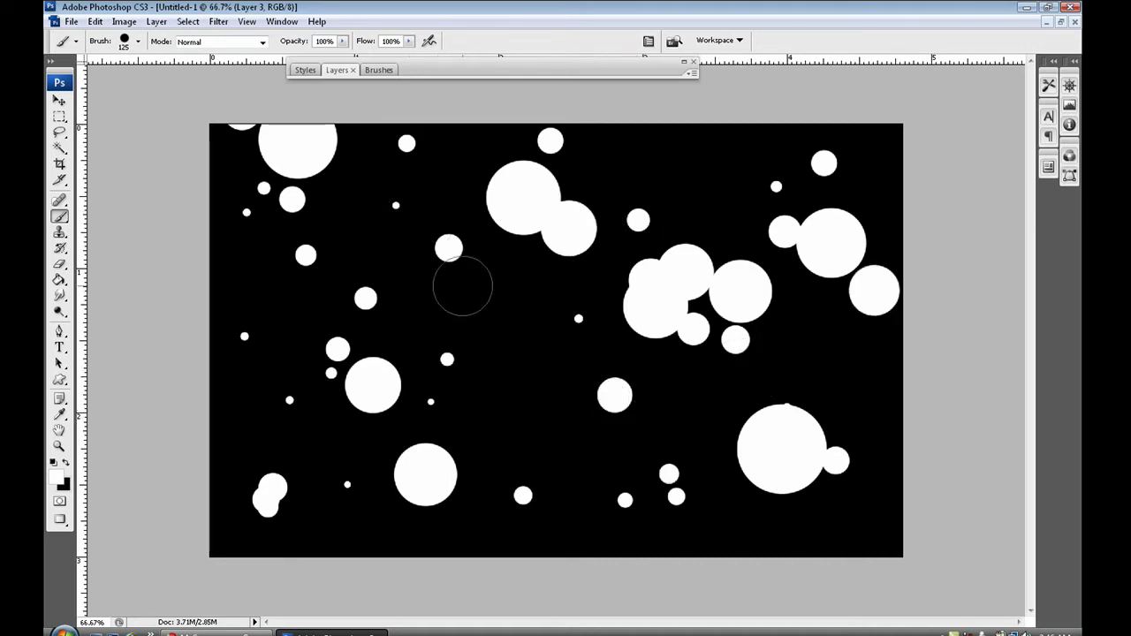
click(606, 305)
click(331, 382)
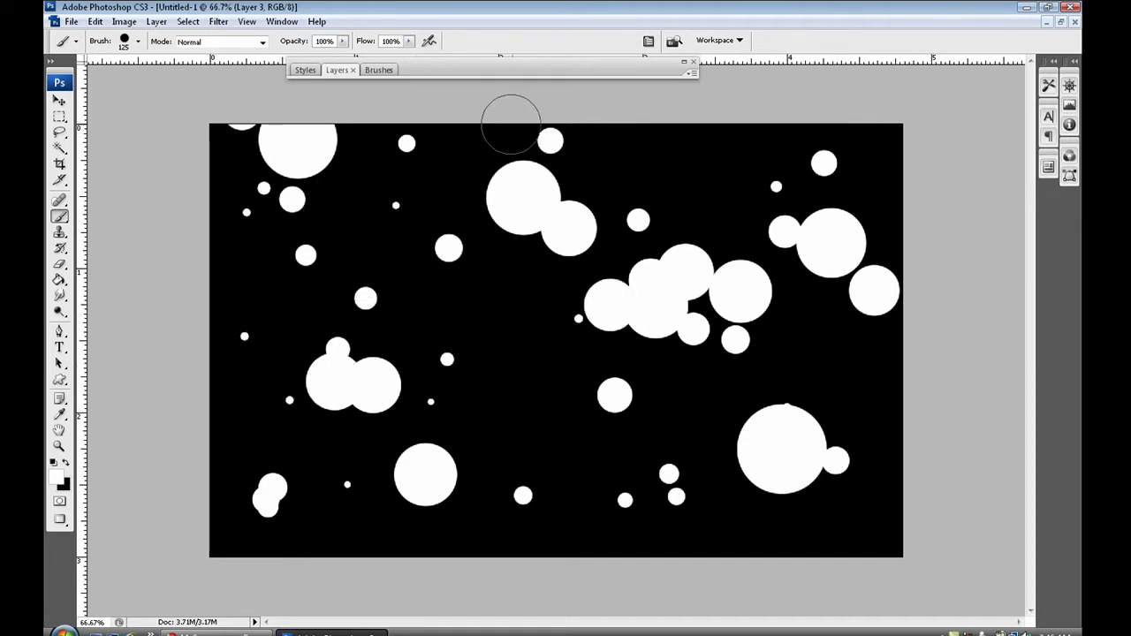
Add a fourth empty layer above Layer 3 and collapse the layer list.
double_click(576, 72)
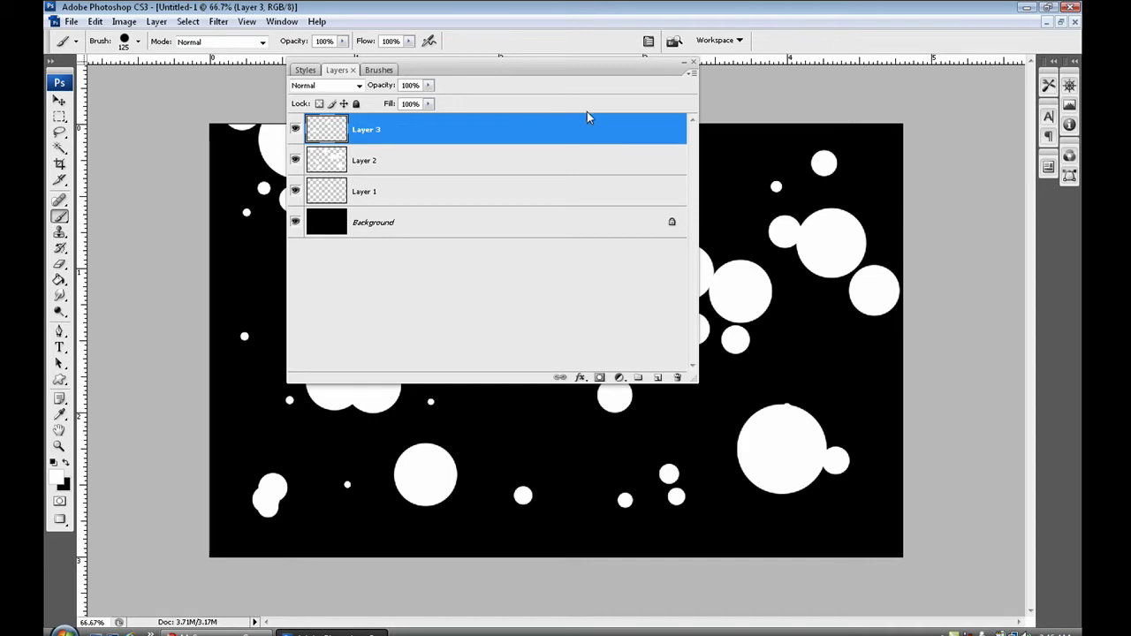
click(658, 380)
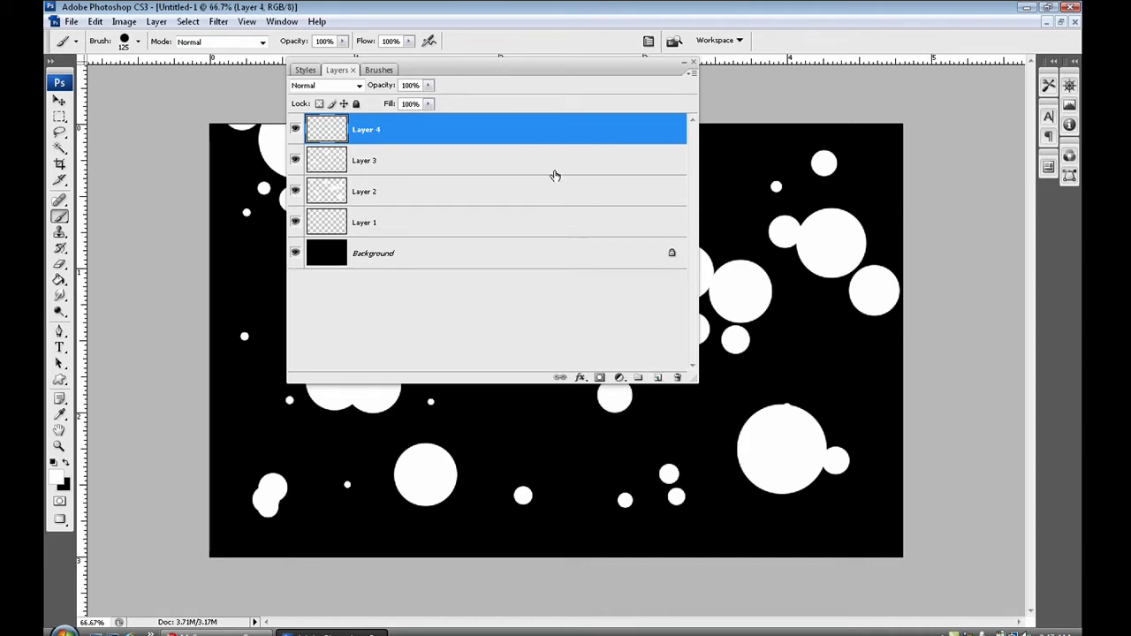
double_click(579, 70)
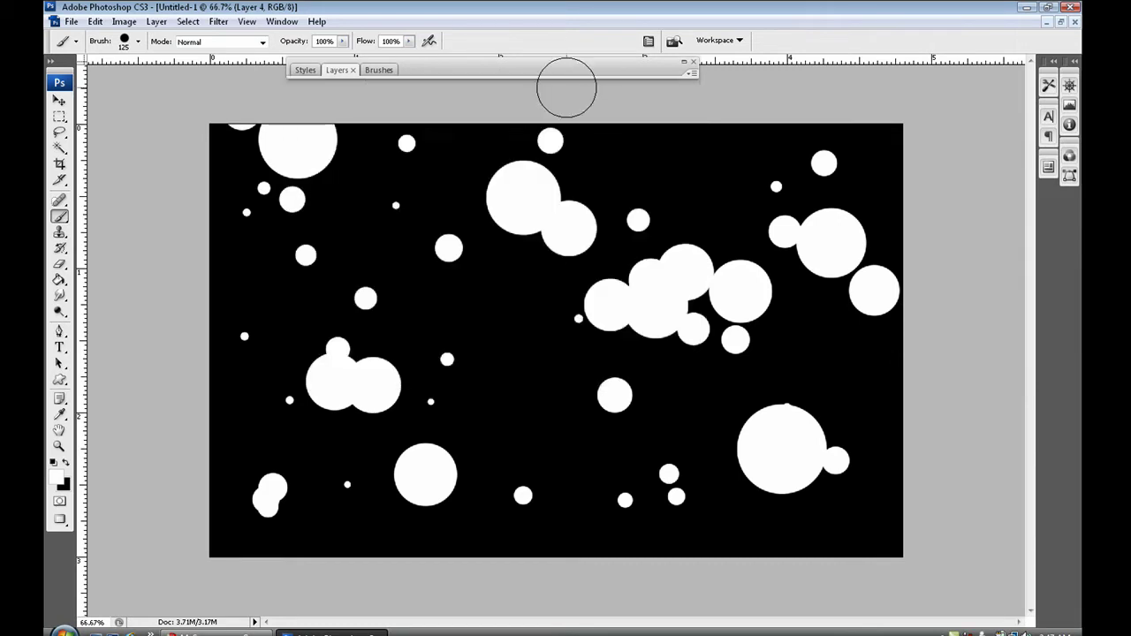
Reduce the brush to 25 px and scatter many tiny white dots in loose clusters over the whole canvas on Layer 4.
key(bracketleft)
key(bracketleft)
key(bracketleft)
key(bracketleft)
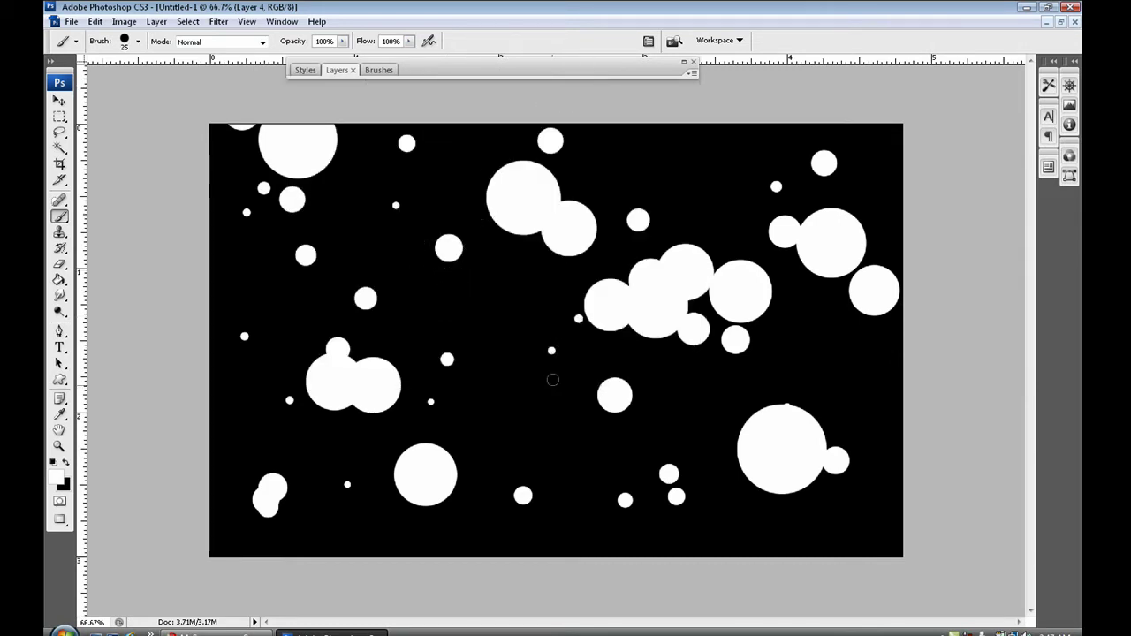
mouse_move(504, 386)
mouse_down()
mouse_move(505, 335)
mouse_move(653, 214)
mouse_up()
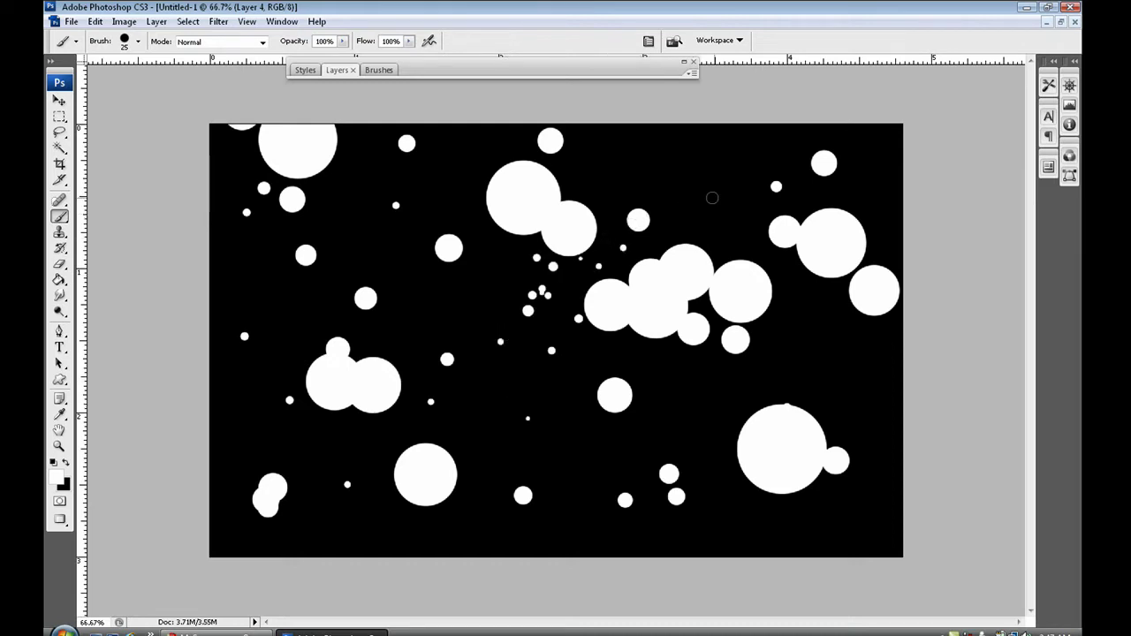
click(712, 198)
mouse_move(700, 137)
mouse_down()
mouse_move(624, 161)
mouse_move(742, 169)
mouse_move(607, 167)
mouse_up()
click(606, 167)
mouse_move(826, 357)
mouse_down()
mouse_move(843, 368)
mouse_move(779, 348)
mouse_up()
drag(706, 398, 678, 423)
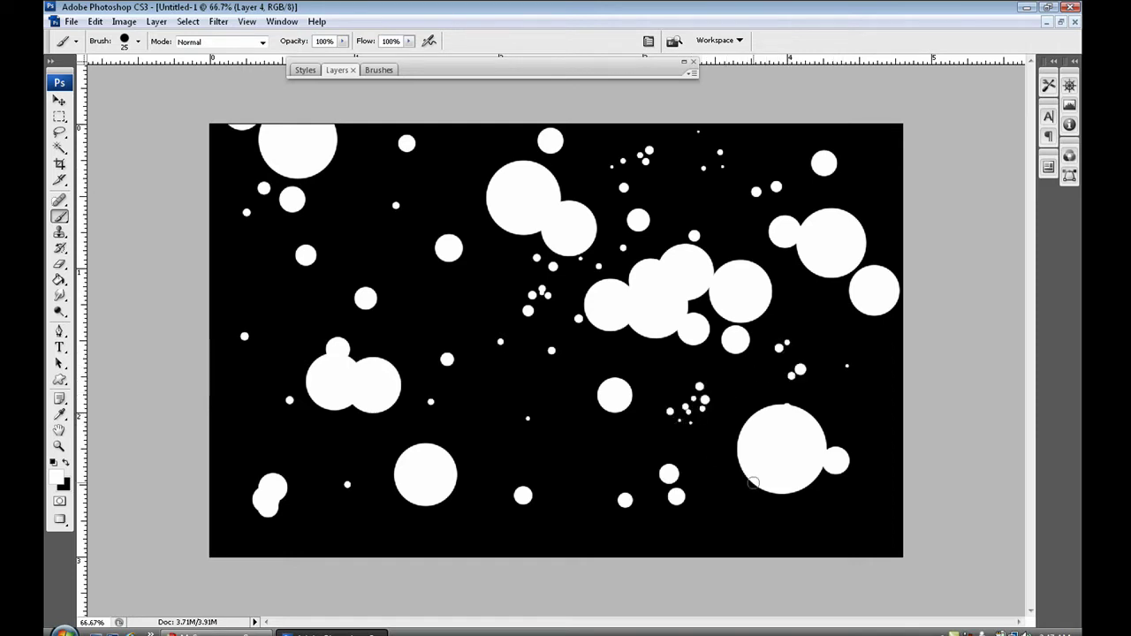
mouse_move(859, 508)
mouse_down()
mouse_move(787, 529)
mouse_move(331, 496)
mouse_move(242, 395)
mouse_move(244, 505)
mouse_move(277, 352)
mouse_move(255, 283)
mouse_move(370, 289)
mouse_move(402, 211)
mouse_up()
mouse_move(458, 181)
mouse_down()
mouse_move(454, 154)
mouse_move(368, 140)
mouse_up()
mouse_move(485, 413)
mouse_down()
mouse_move(446, 304)
mouse_move(432, 334)
mouse_up()
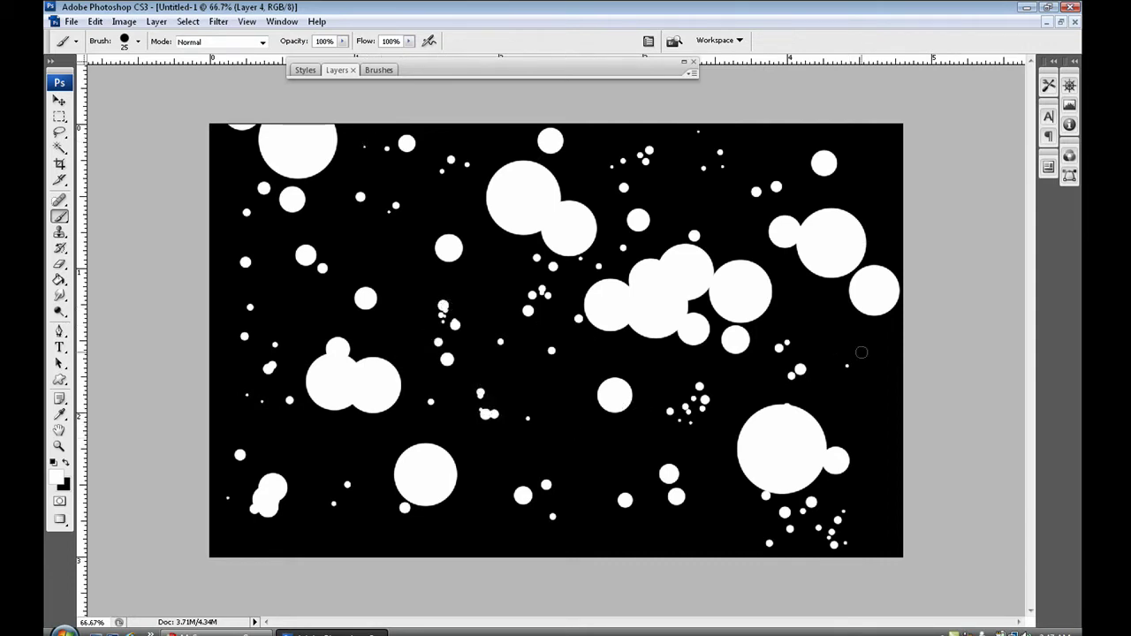
Enable a Color Overlay in the layer style of Layer 1, with the layer list collapsed and the dialog moved off the artwork.
double_click(473, 71)
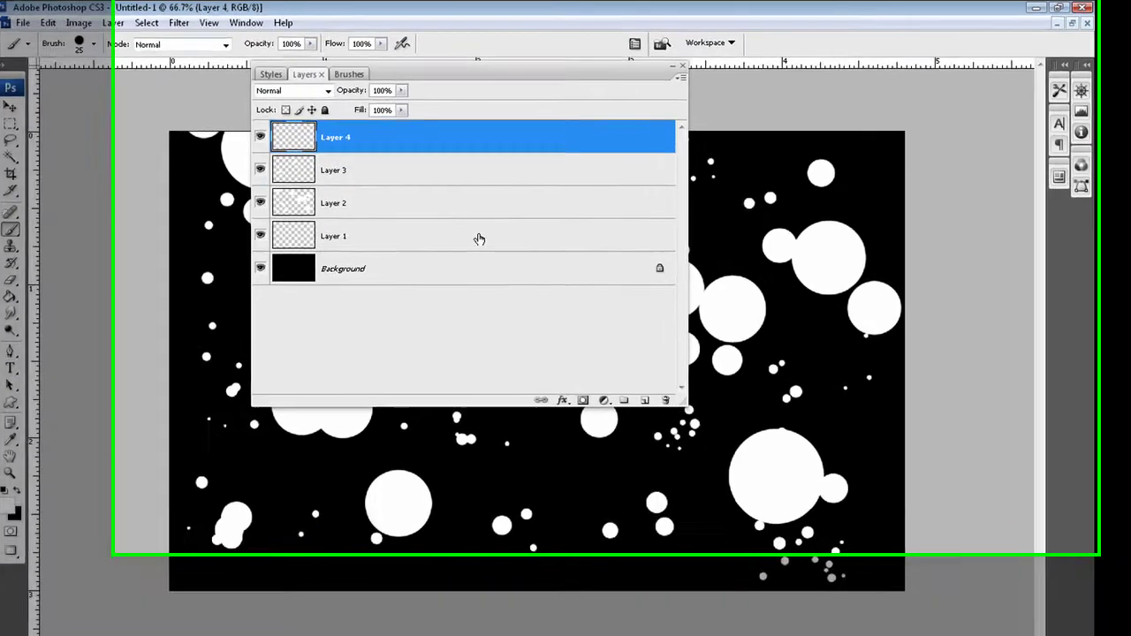
click(499, 224)
double_click(423, 276)
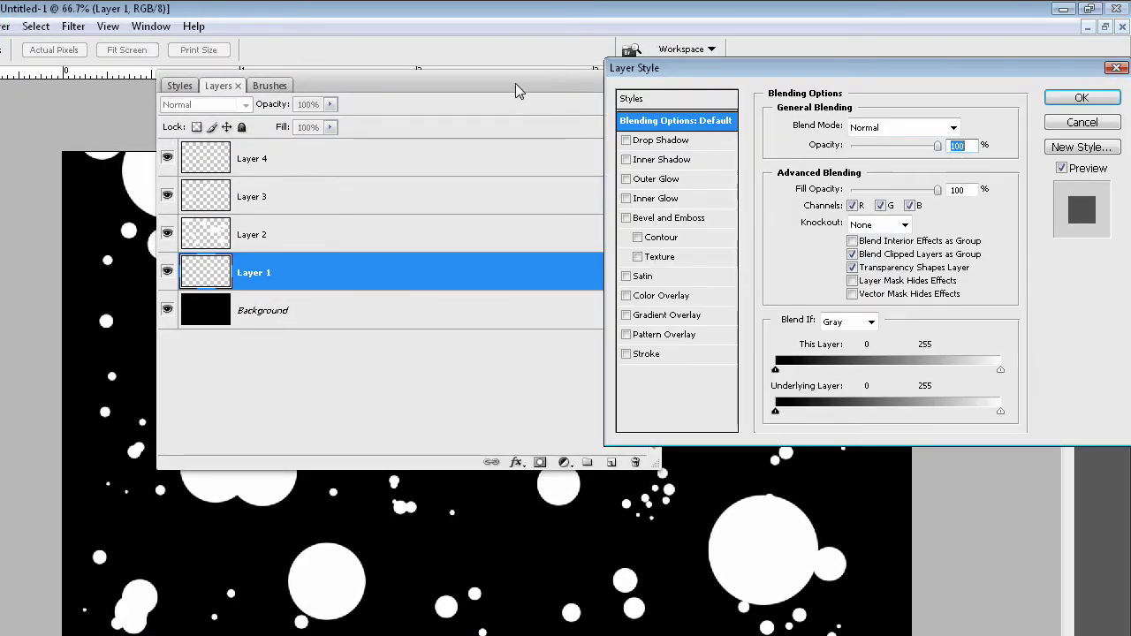
double_click(516, 81)
drag(634, 71, 787, 58)
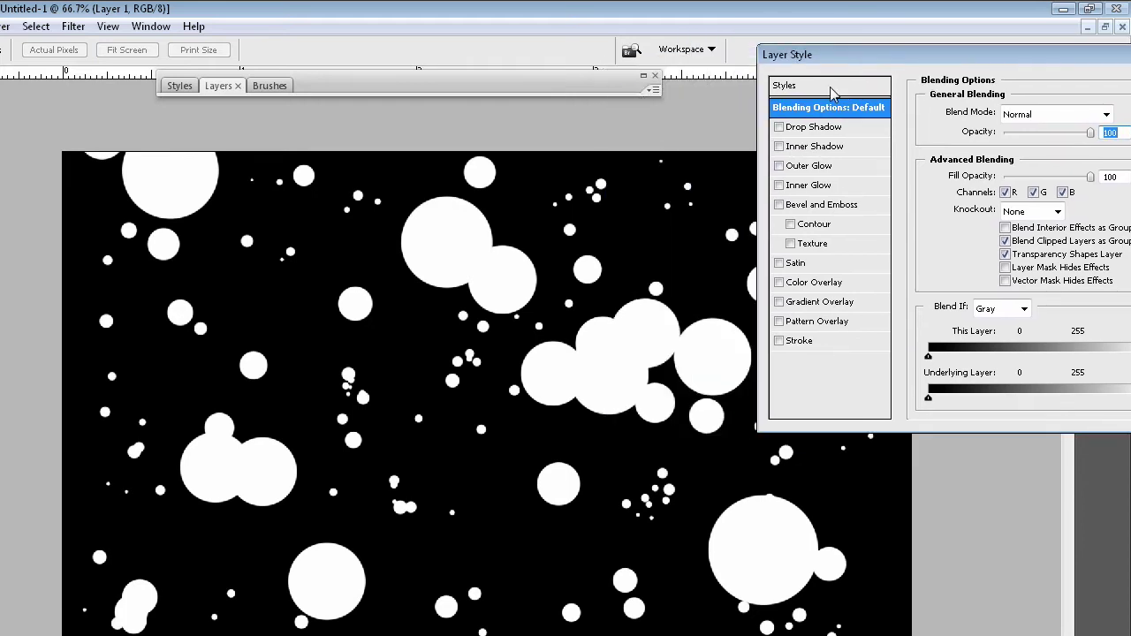
click(779, 282)
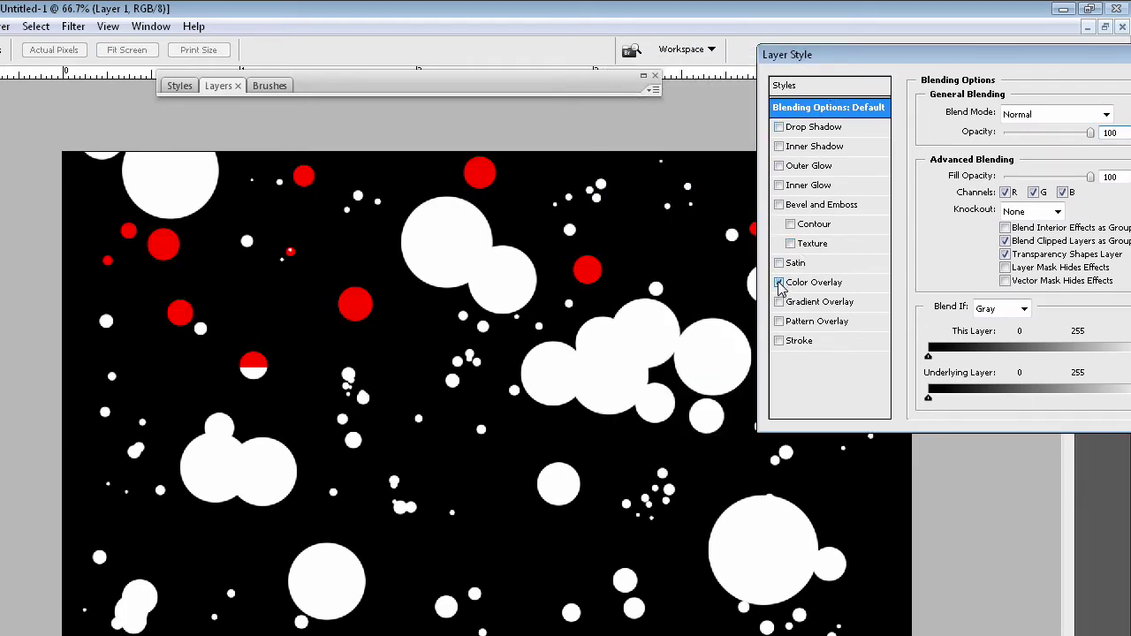
drag(934, 71, 806, 105)
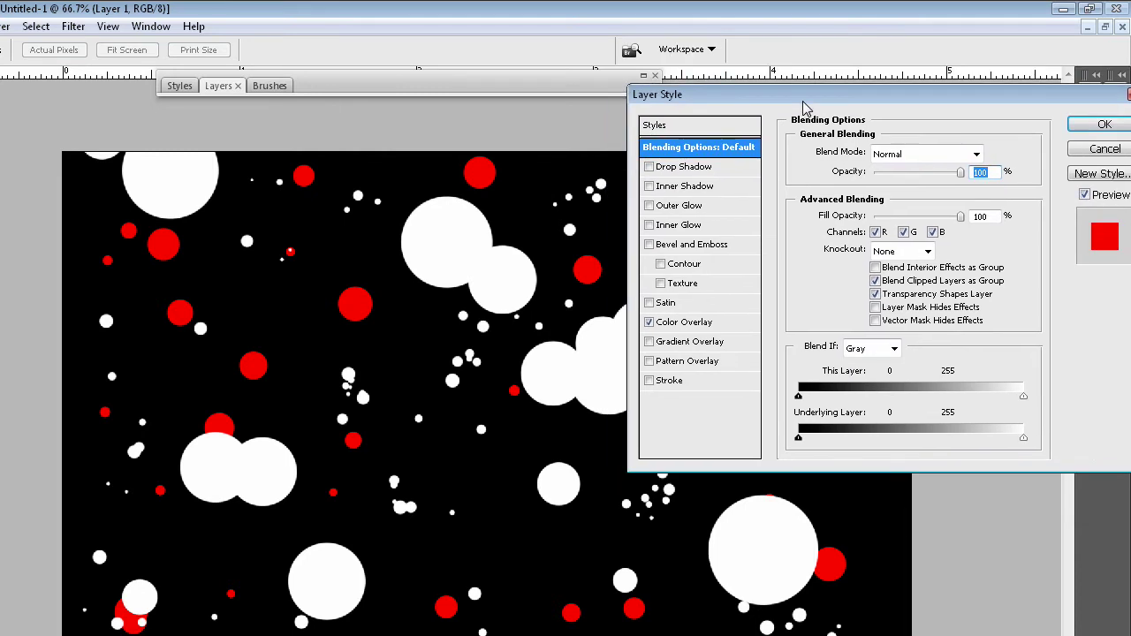
Set the overlay color of Layer 1 to magenta ff00ff.
click(708, 329)
click(979, 154)
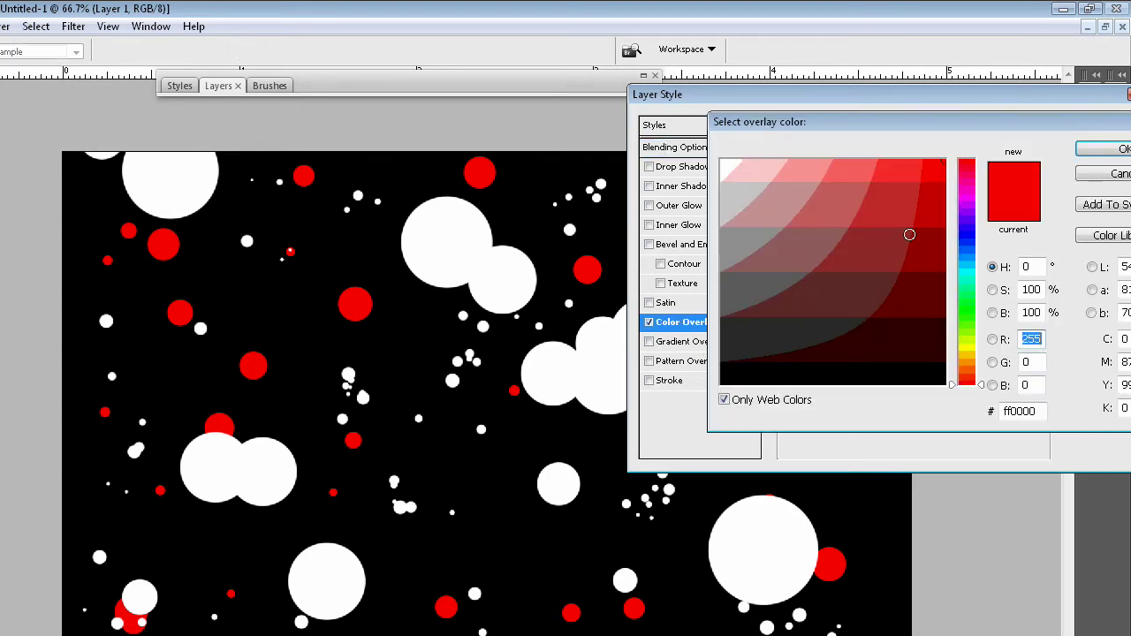
click(970, 198)
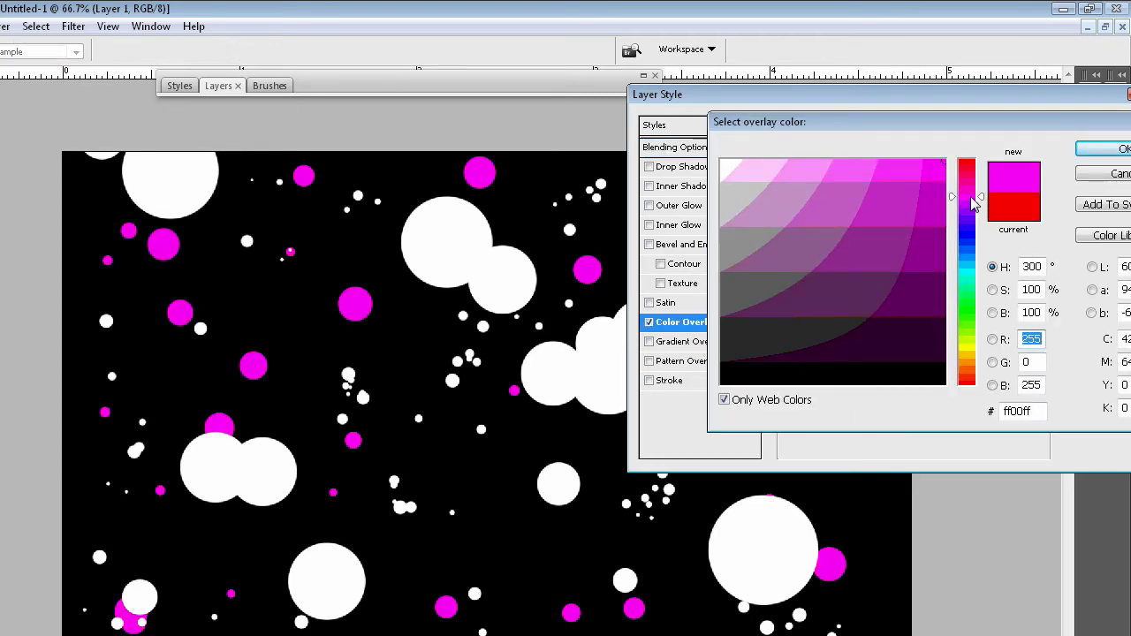
click(1096, 151)
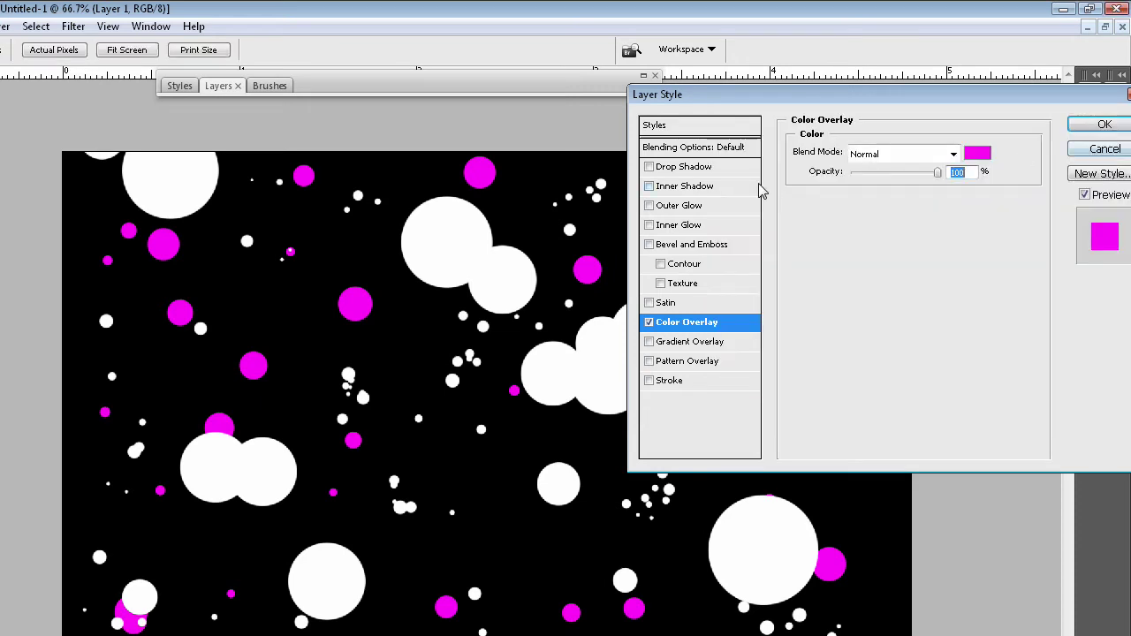
Add an Inner Glow with a size of 29 px to Layer 1 and apply the layer style.
click(676, 226)
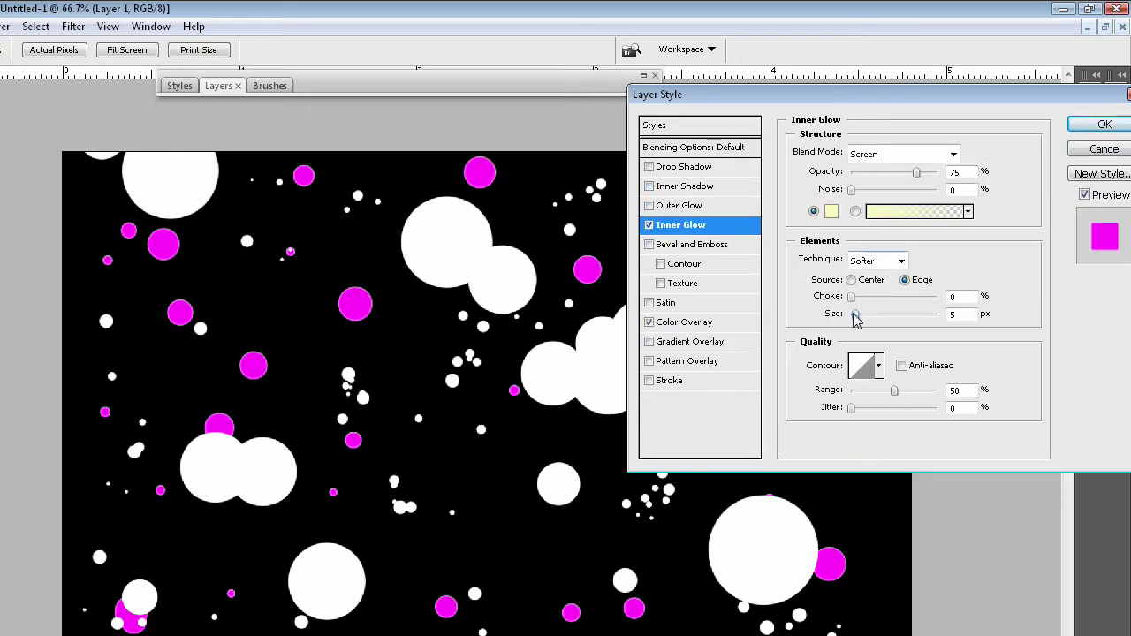
drag(856, 320, 870, 319)
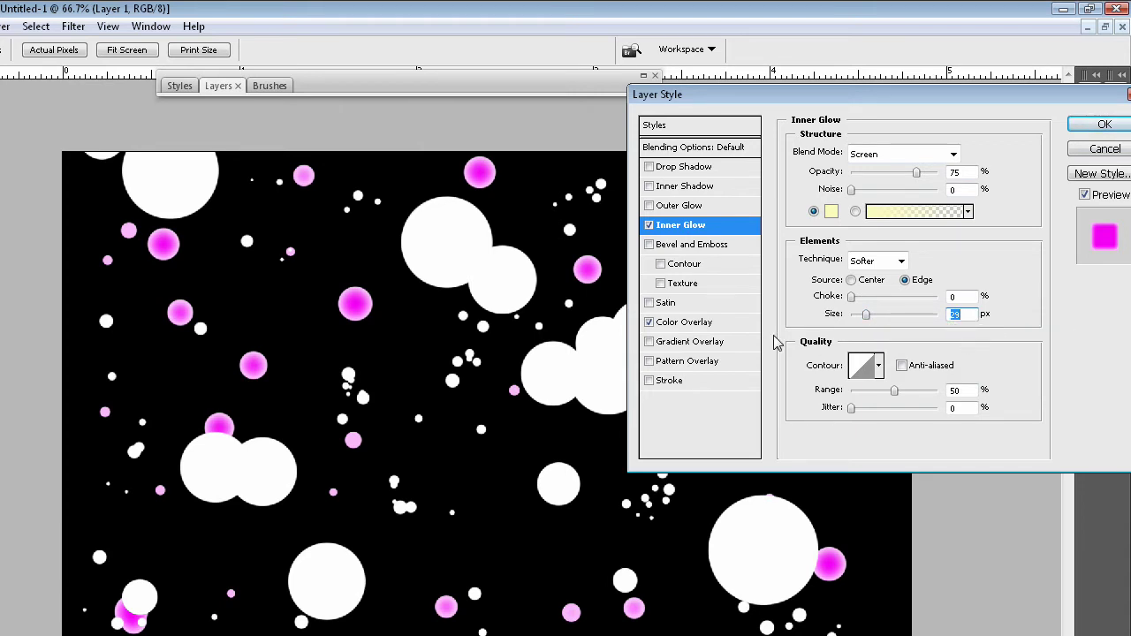
key(ctrl+plus)
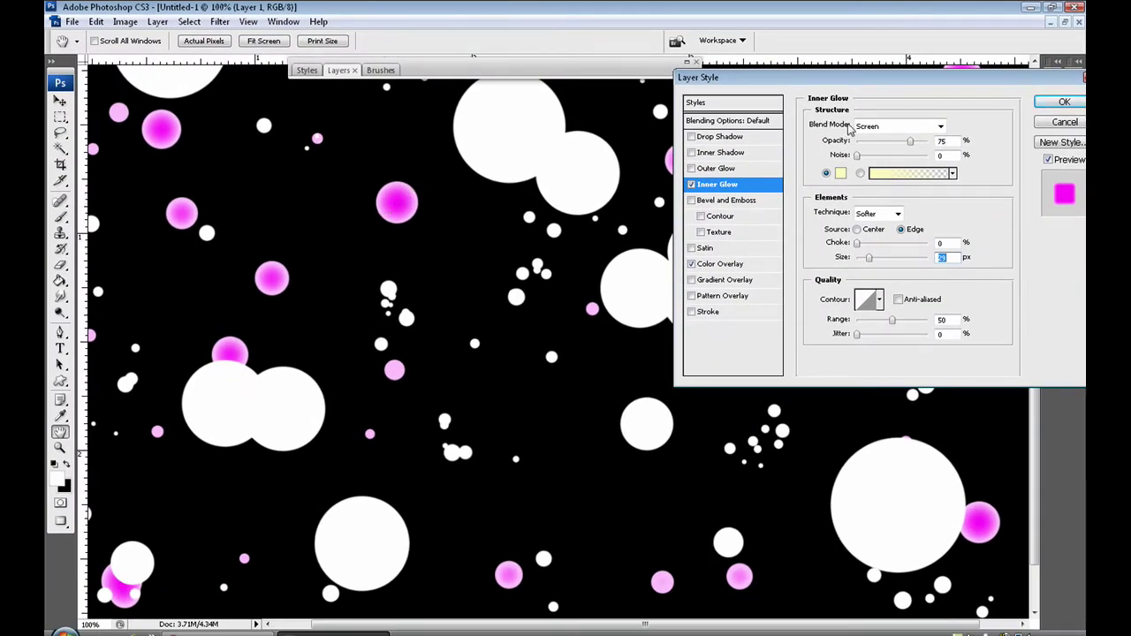
click(1067, 102)
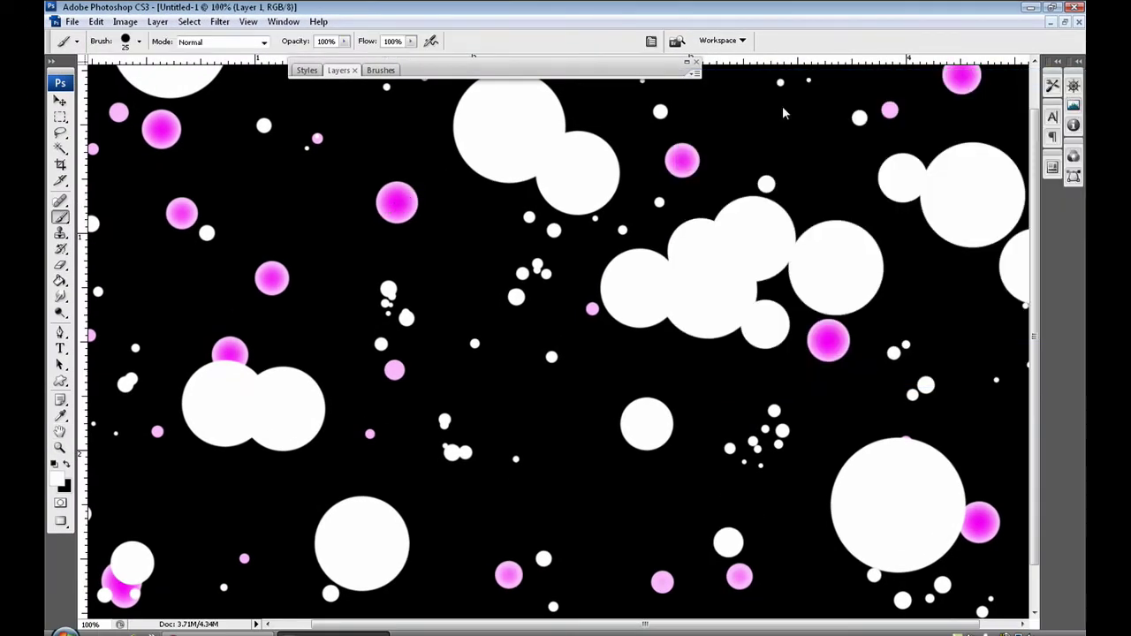
Add a Color Overlay in golden yellow ffcc00 to Layer 2, with the layer list collapsed off the artwork.
double_click(601, 71)
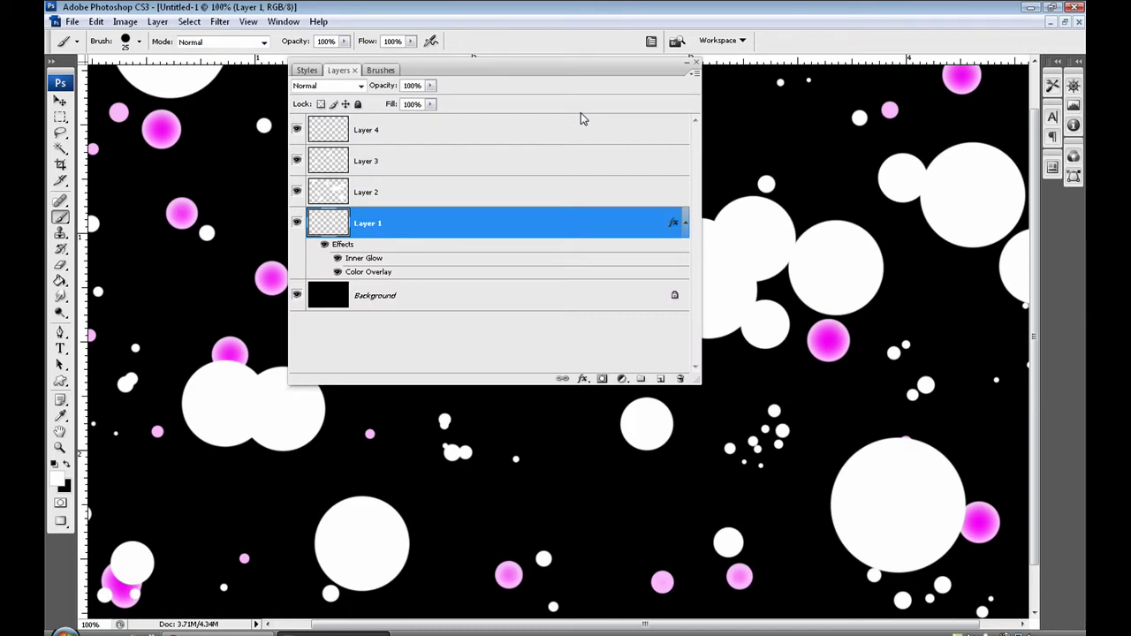
click(499, 189)
double_click(499, 189)
double_click(552, 64)
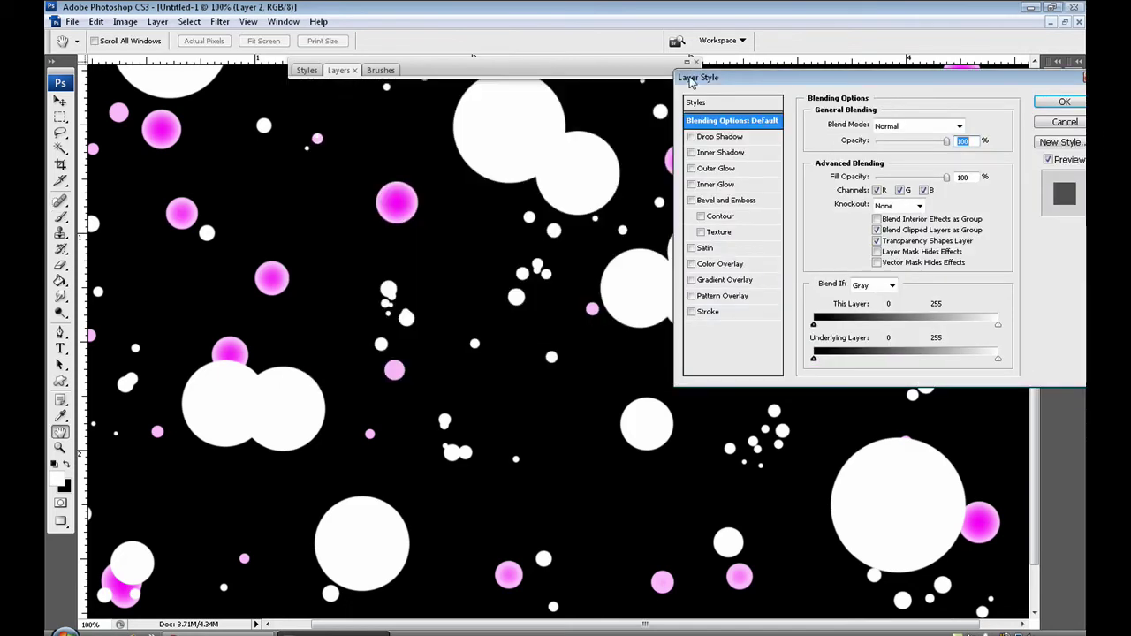
click(692, 264)
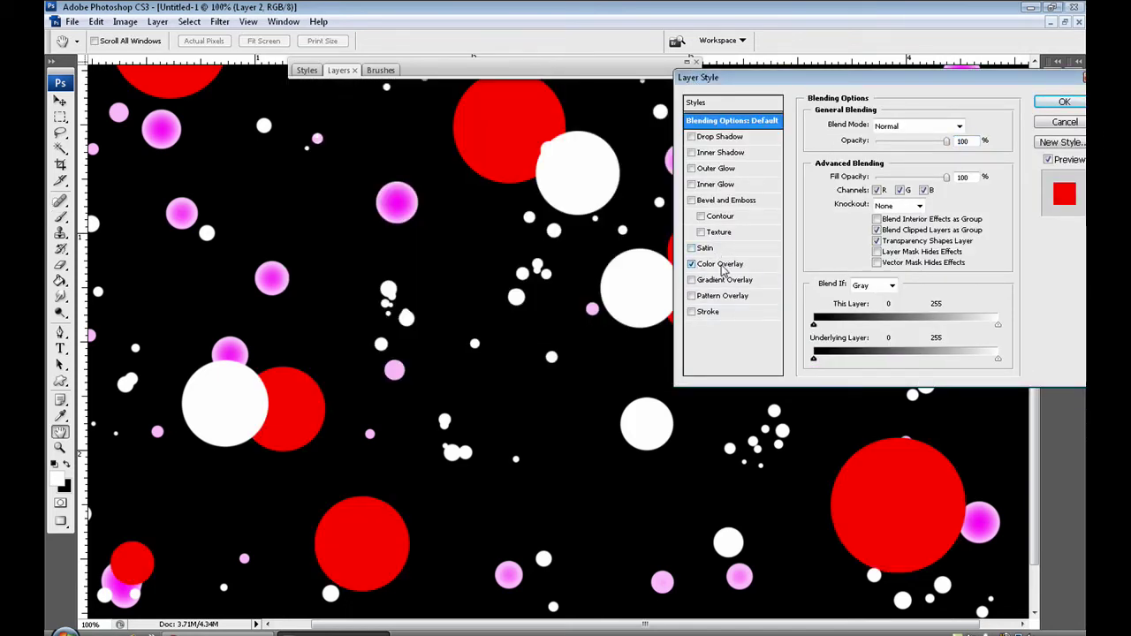
click(721, 264)
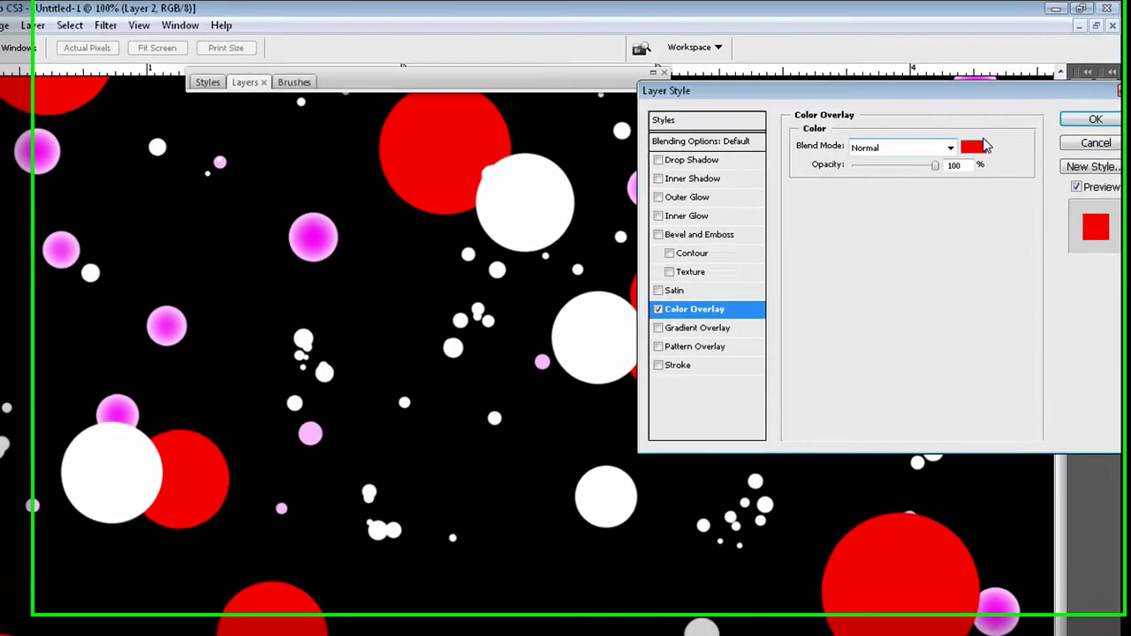
click(960, 125)
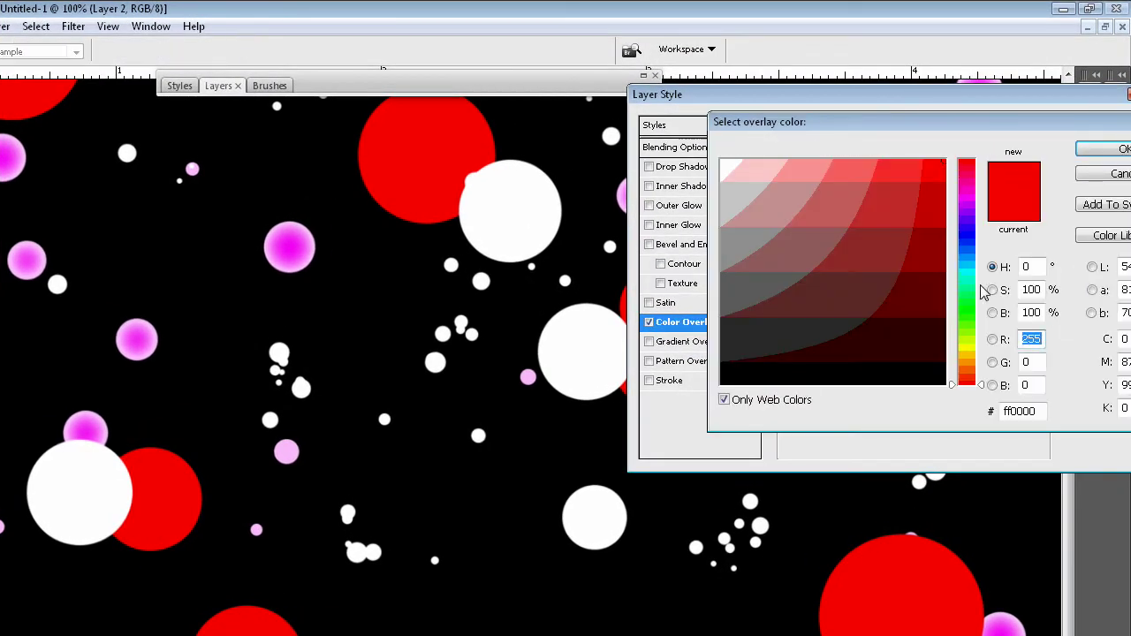
click(969, 355)
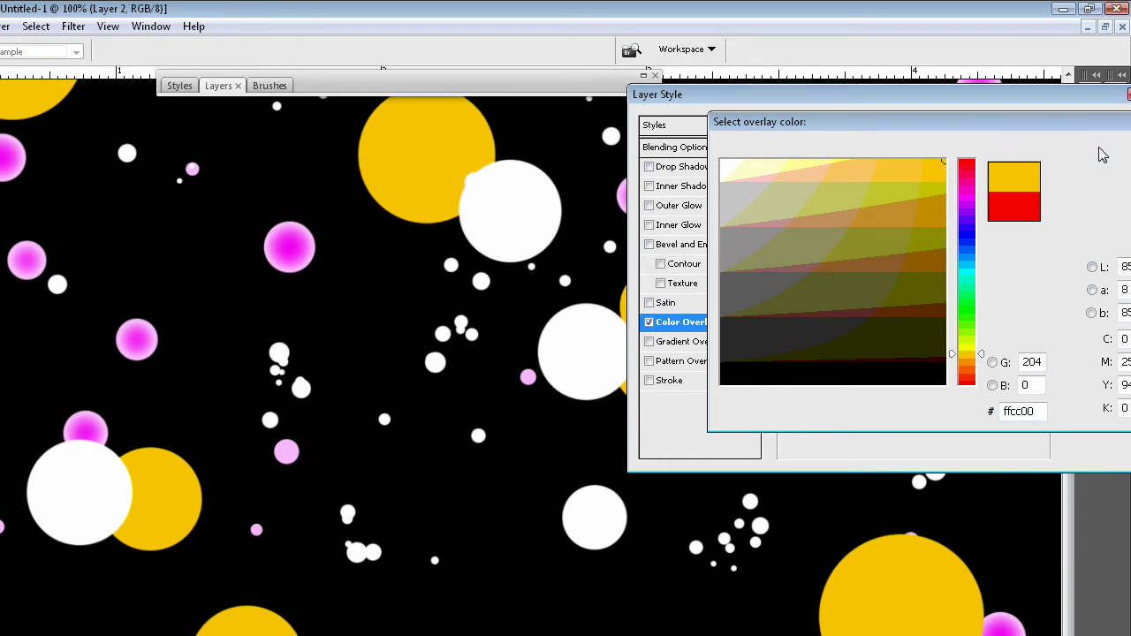
click(1104, 149)
Add an Inner Glow with a size of 62 px to Layer 2 and apply the layer style.
click(650, 226)
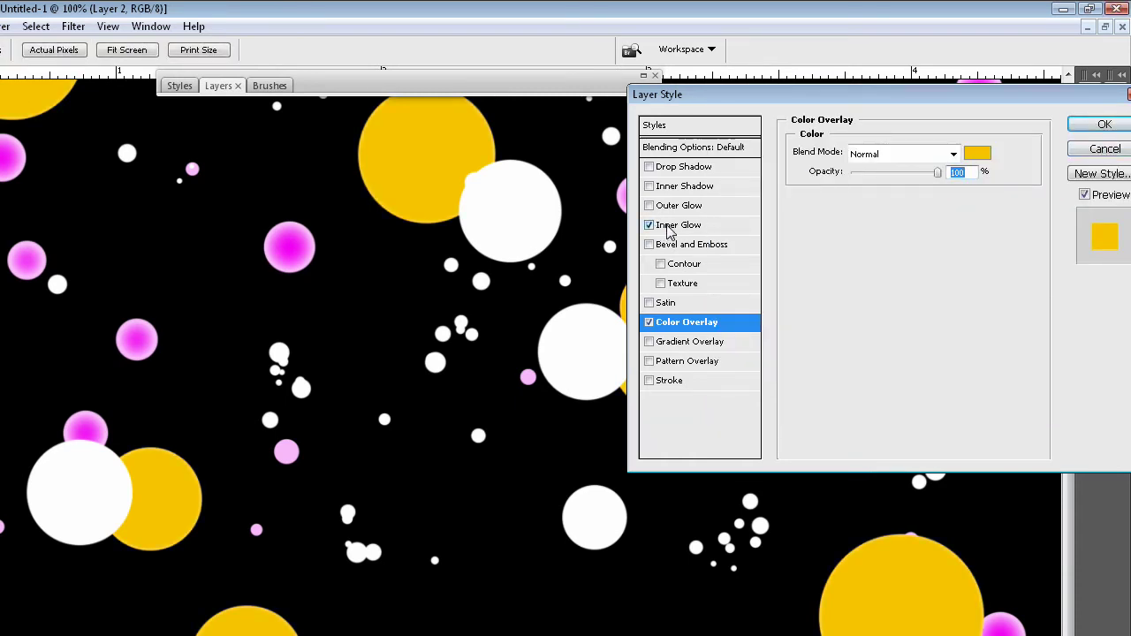
click(672, 228)
click(854, 320)
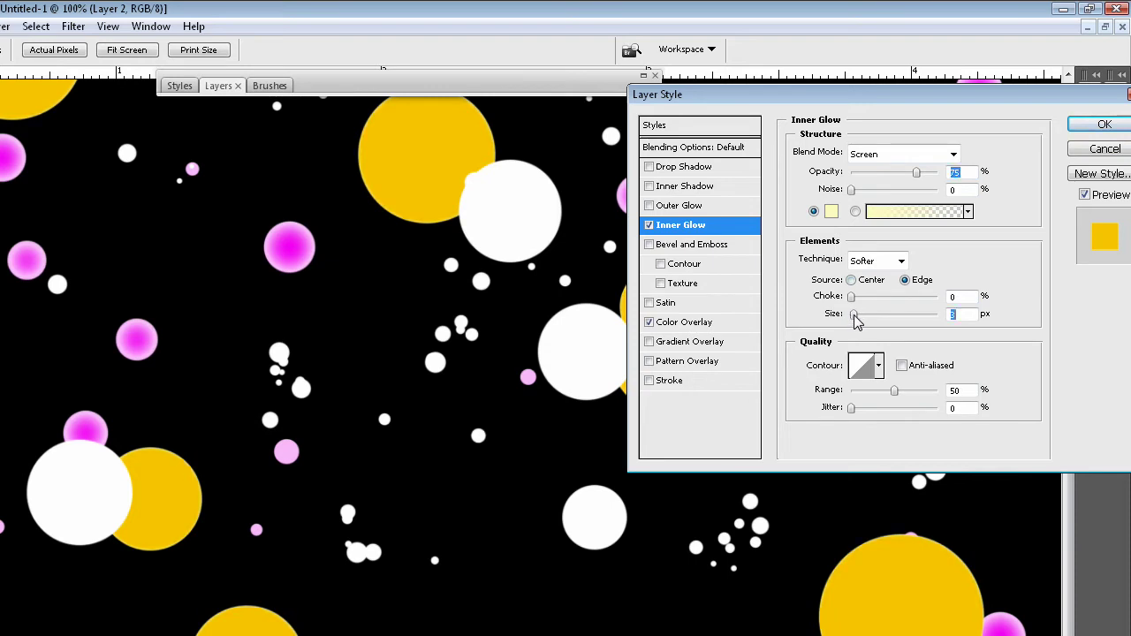
drag(857, 313, 866, 320)
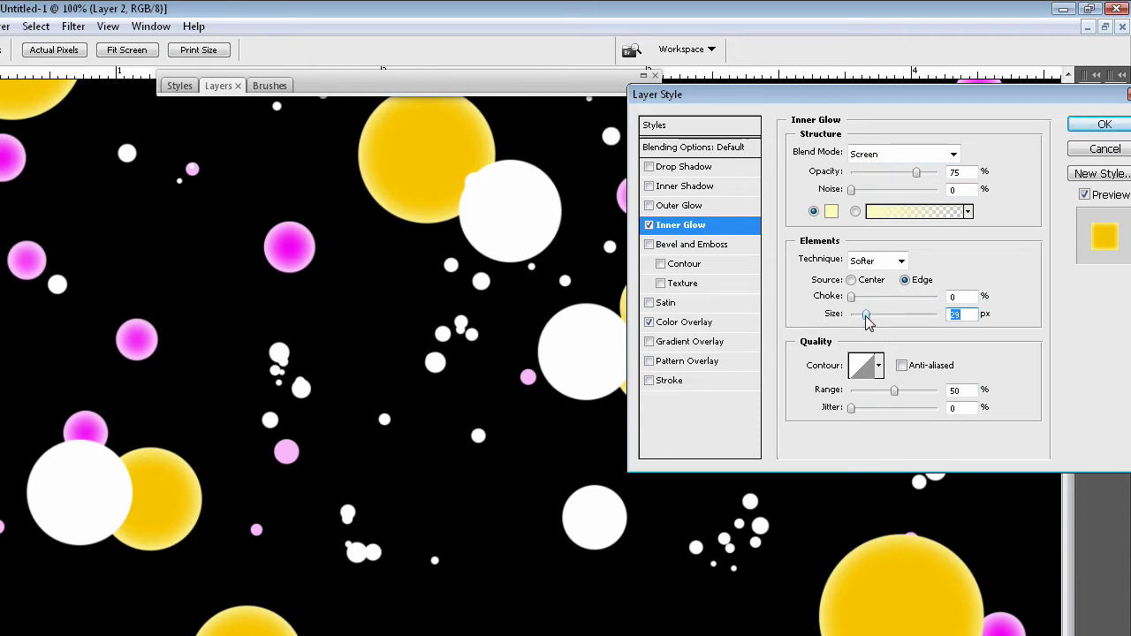
drag(867, 321, 879, 322)
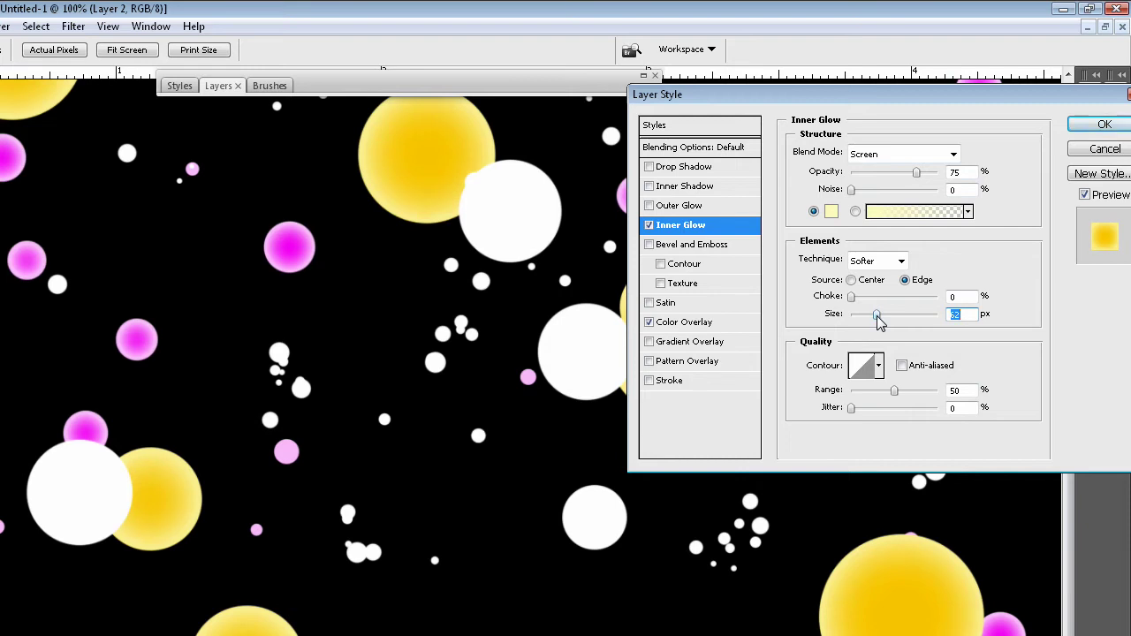
key(ctrl+minus)
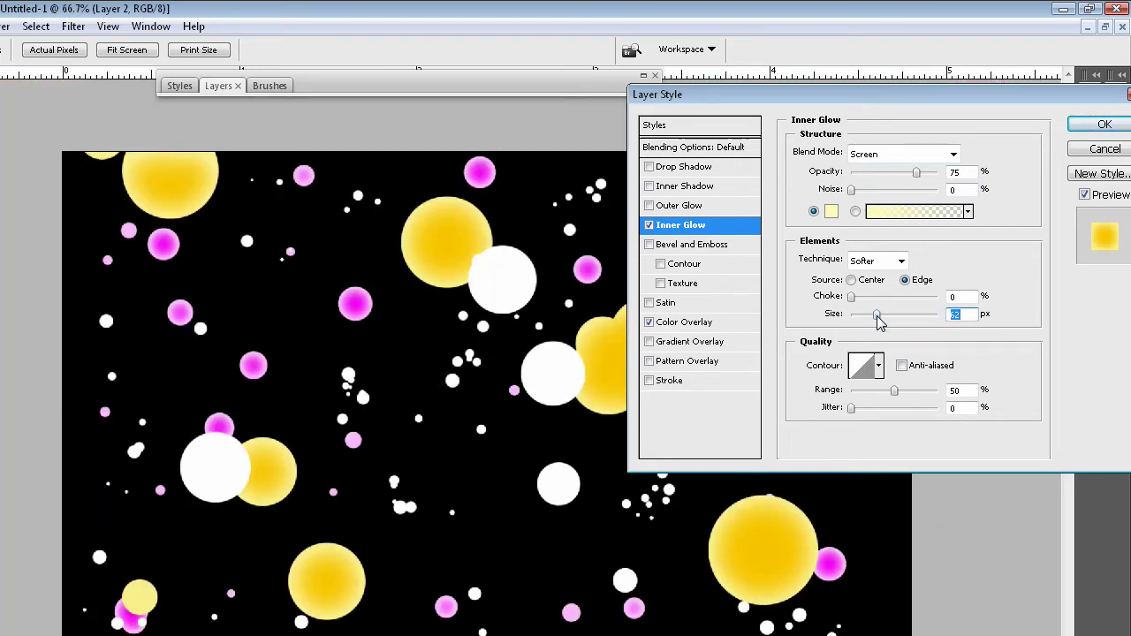
drag(879, 323, 876, 286)
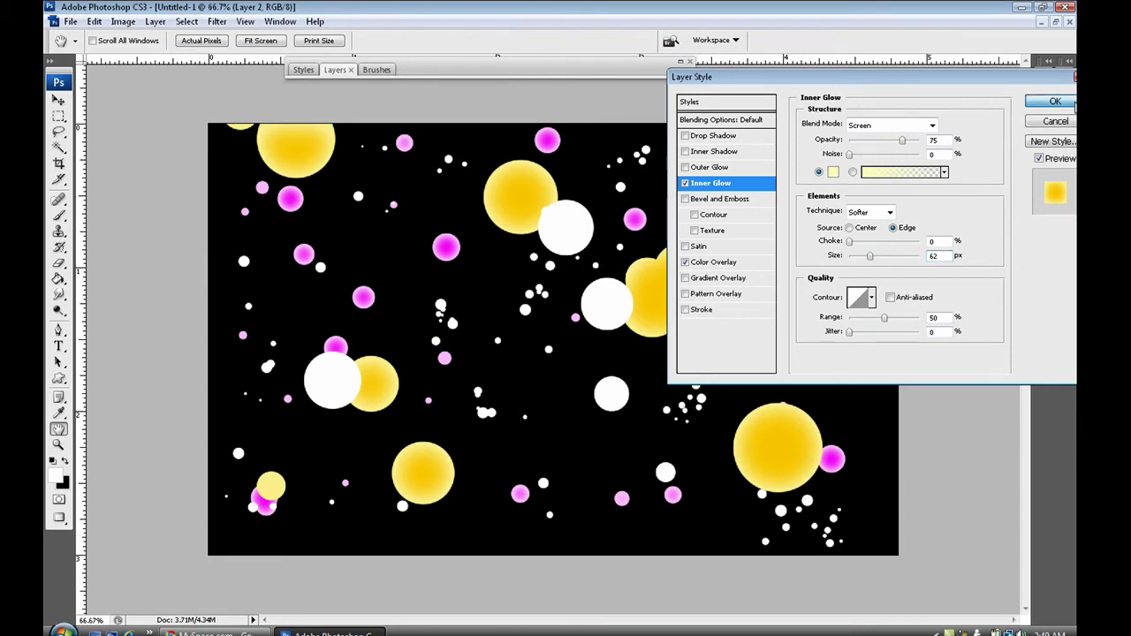
click(1032, 104)
Add a Color Overlay in blue 0099ff to Layer 3, with the layer list collapsed off the artwork.
double_click(616, 73)
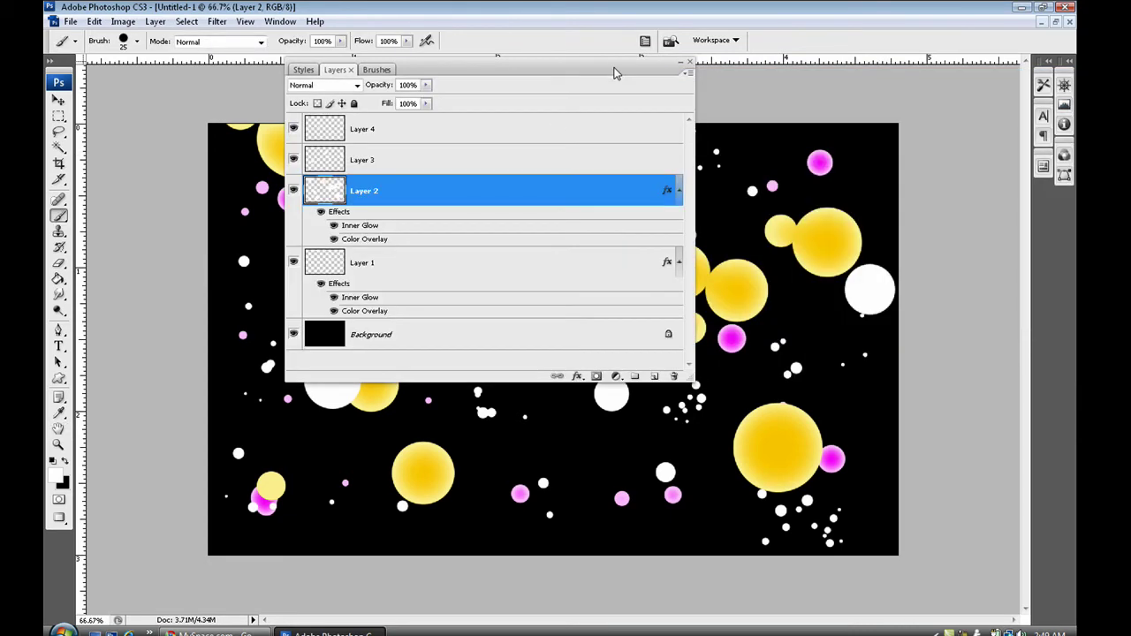
double_click(561, 162)
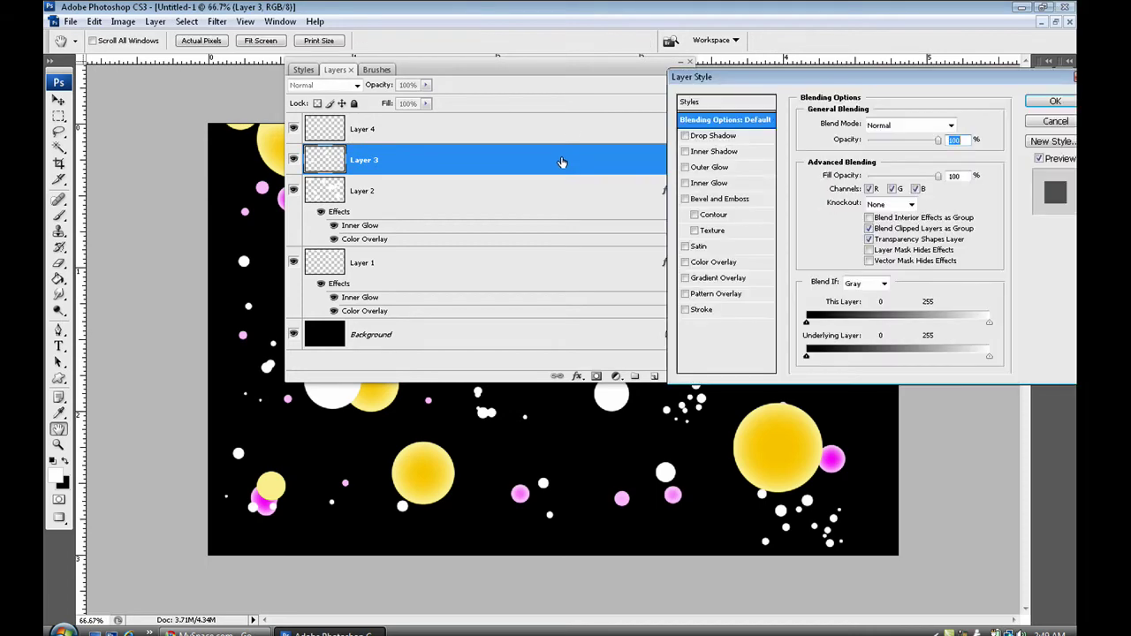
double_click(599, 74)
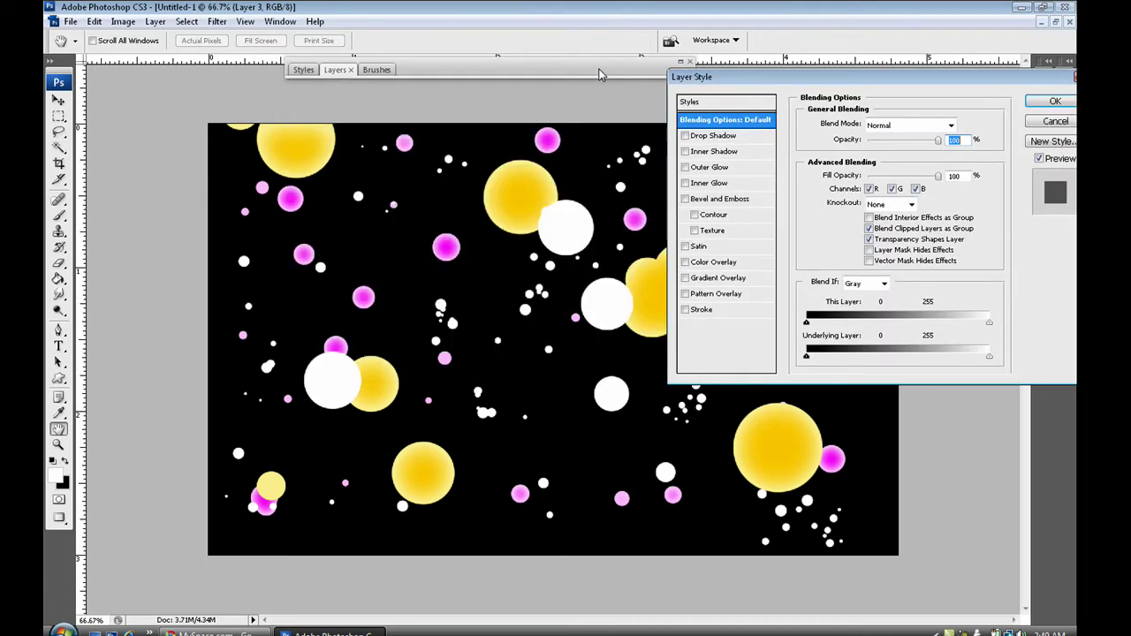
click(698, 262)
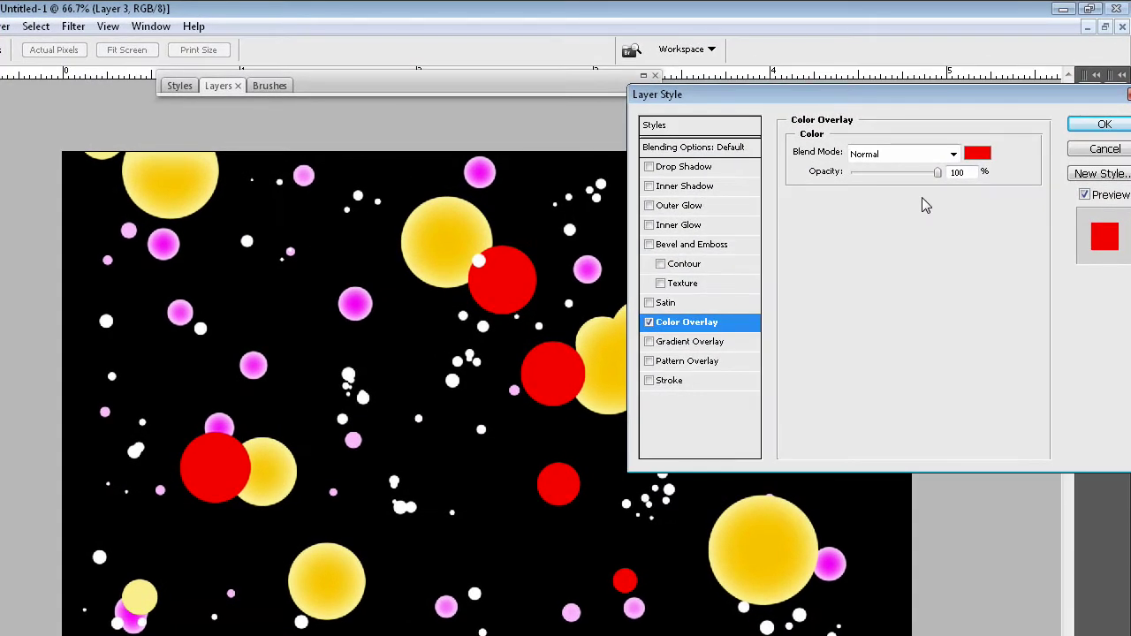
click(979, 153)
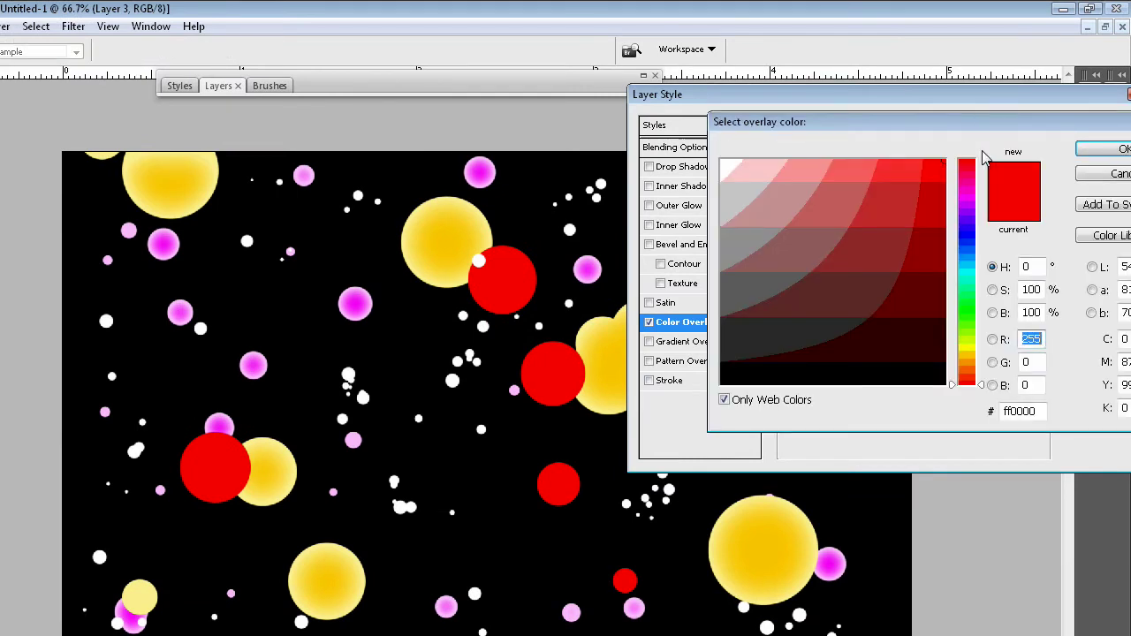
click(967, 258)
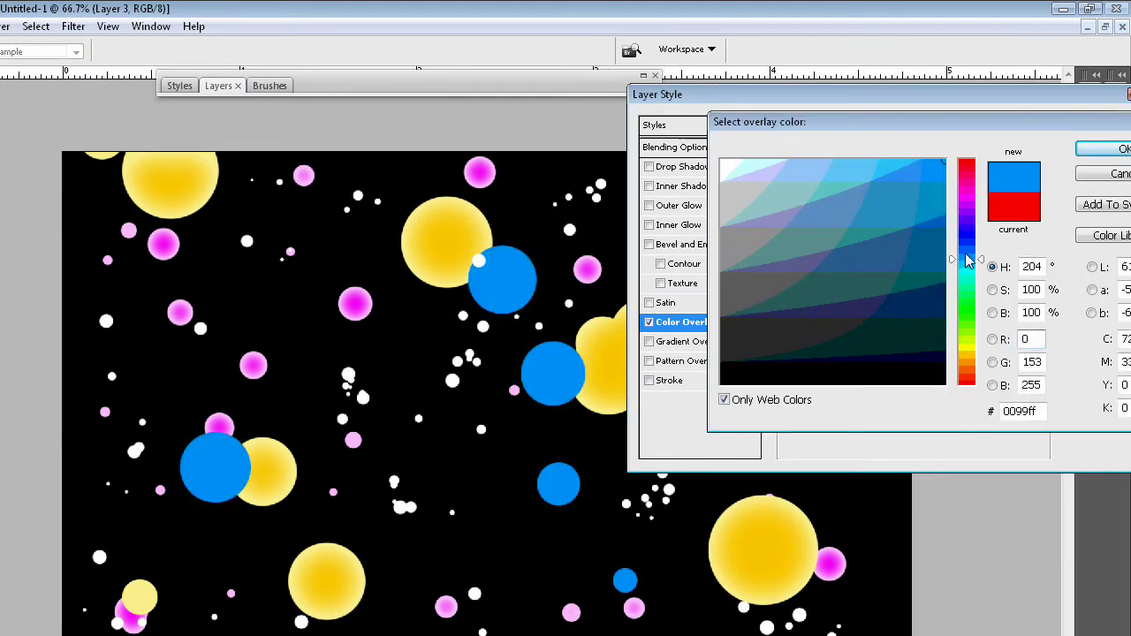
click(1098, 149)
Add an Inner Glow to Layer 3, enlarge it until it spreads well into the blue circles, and apply the style.
click(694, 226)
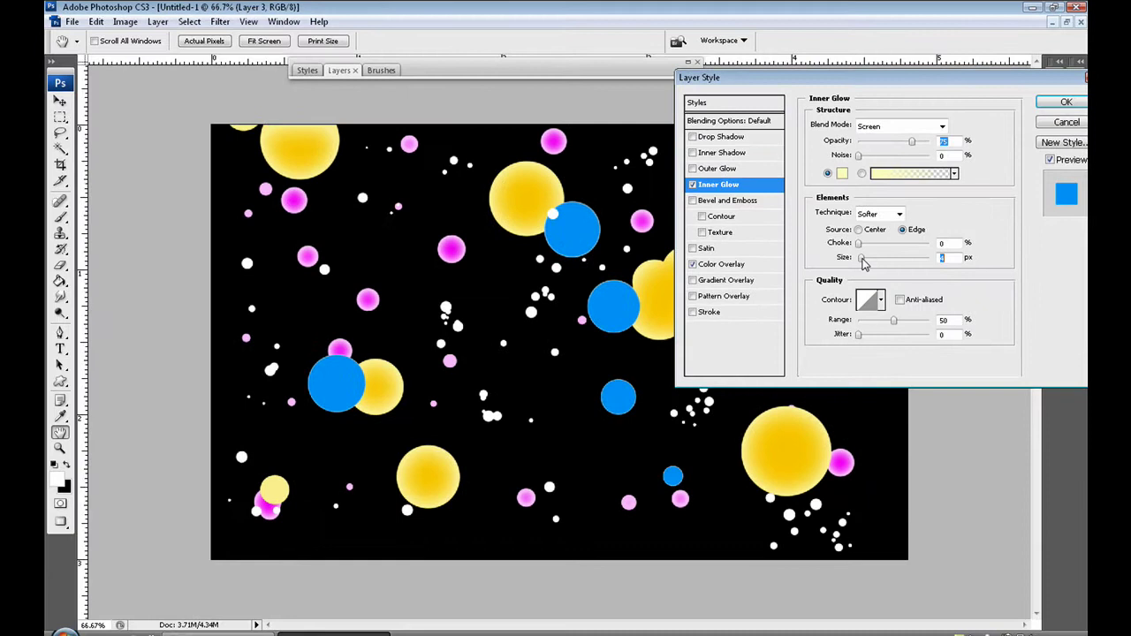
drag(855, 312, 866, 314)
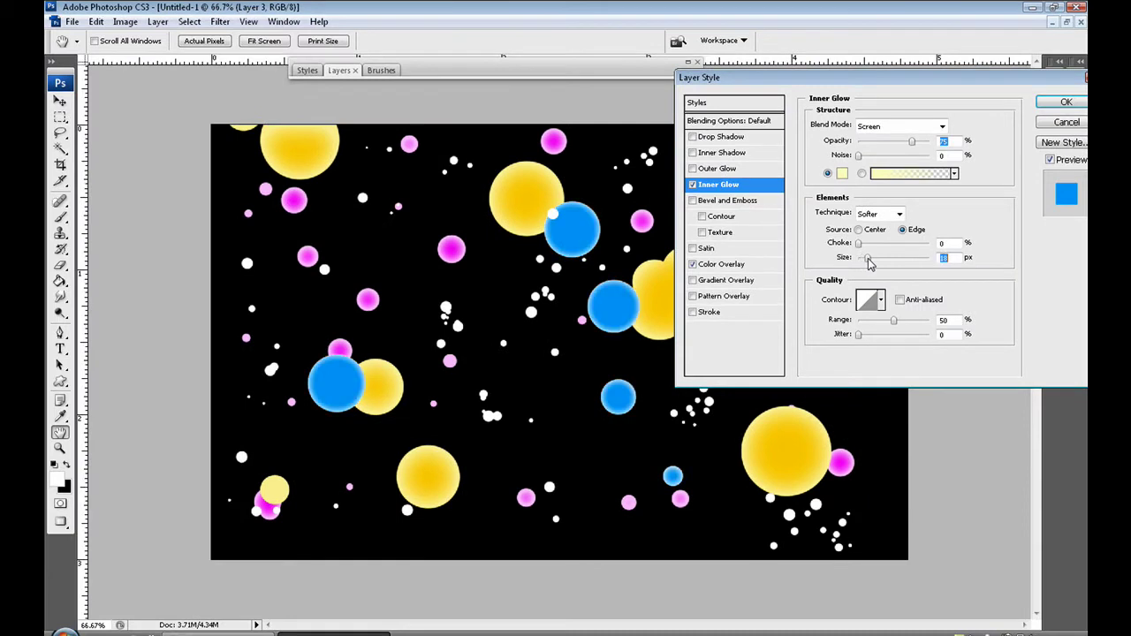
drag(871, 263, 877, 263)
click(1063, 103)
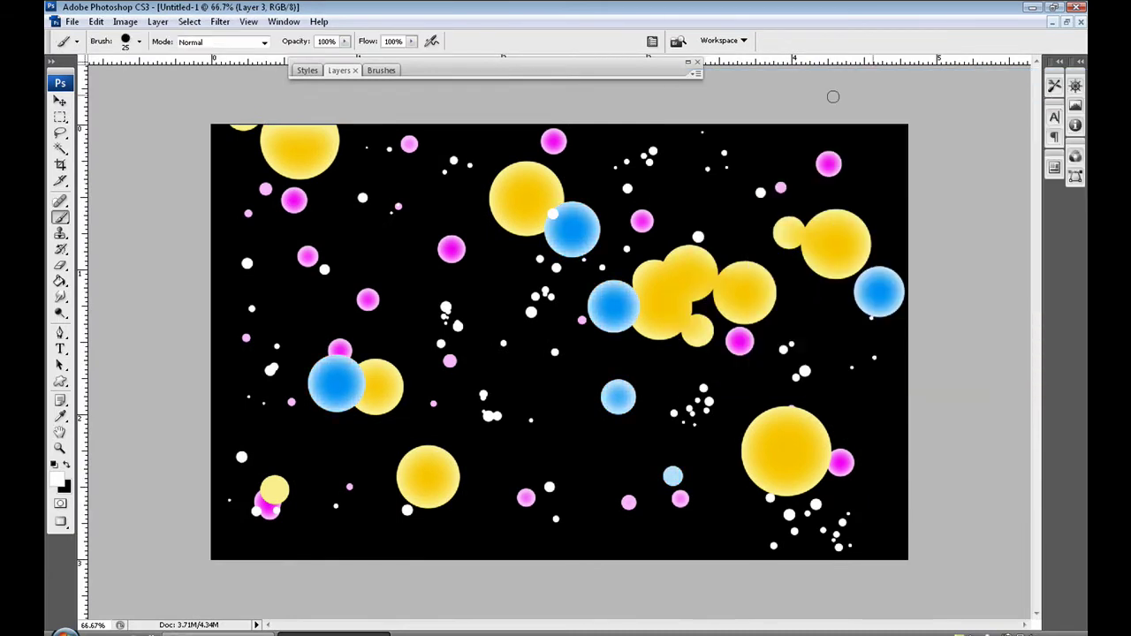
Add a Color Overlay in green 00ff00 to Layer 4, with the layer list collapsed off the artwork.
double_click(647, 71)
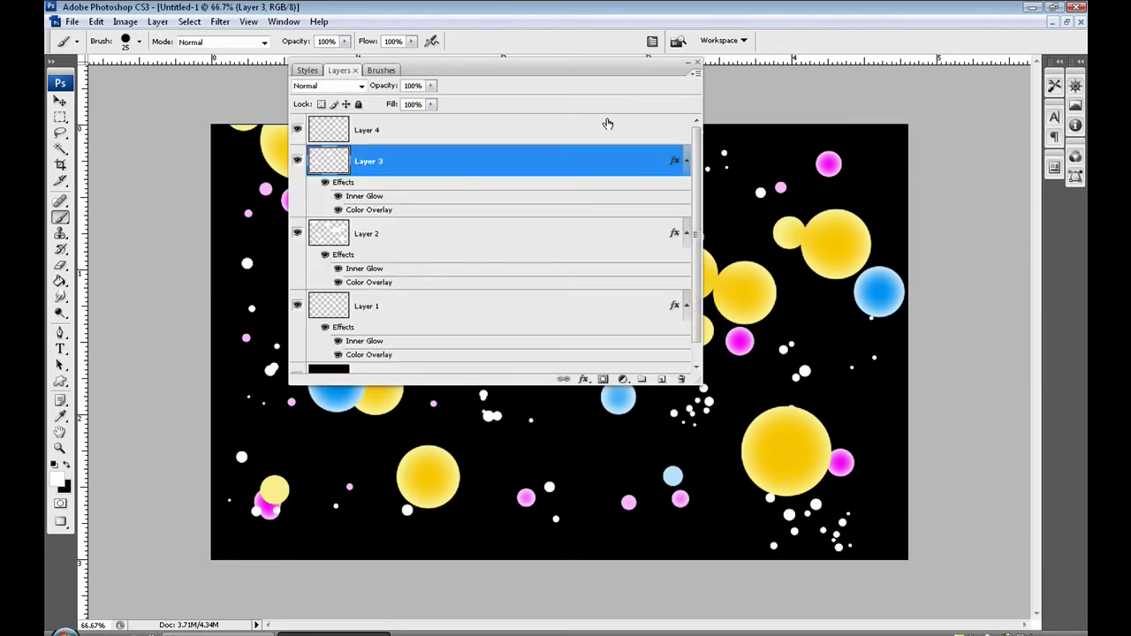
double_click(608, 126)
double_click(609, 72)
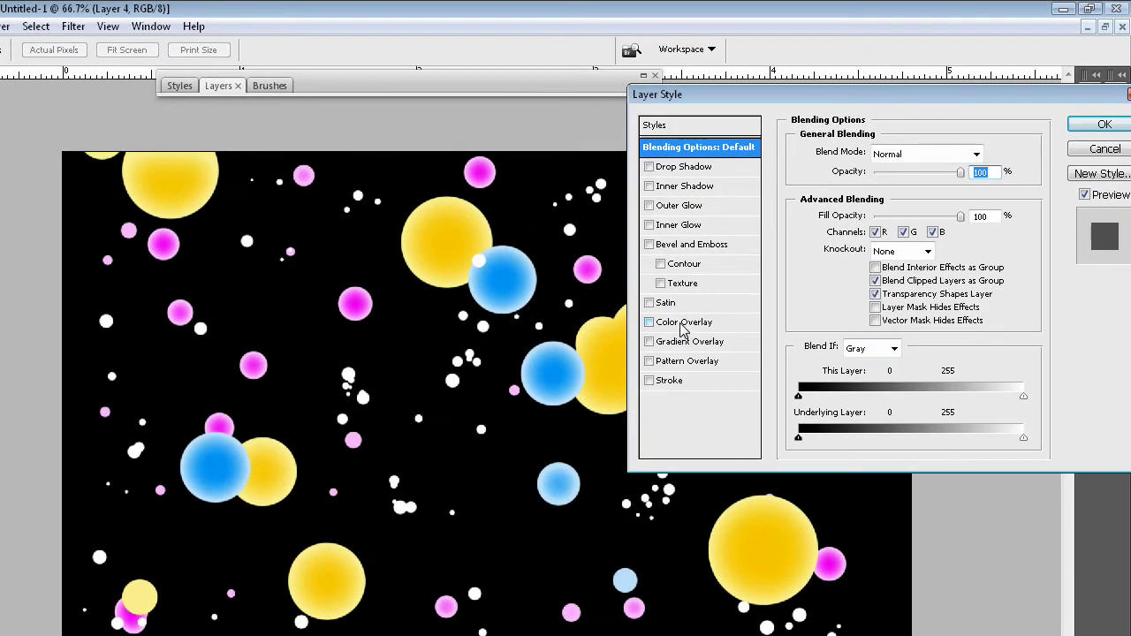
click(722, 266)
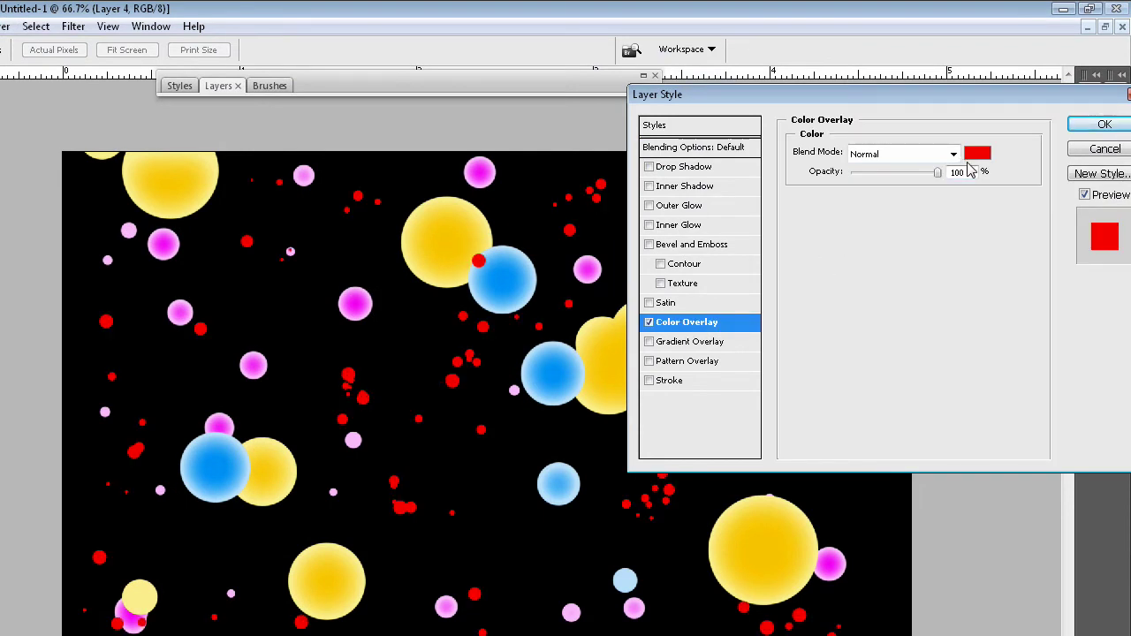
click(977, 155)
click(969, 299)
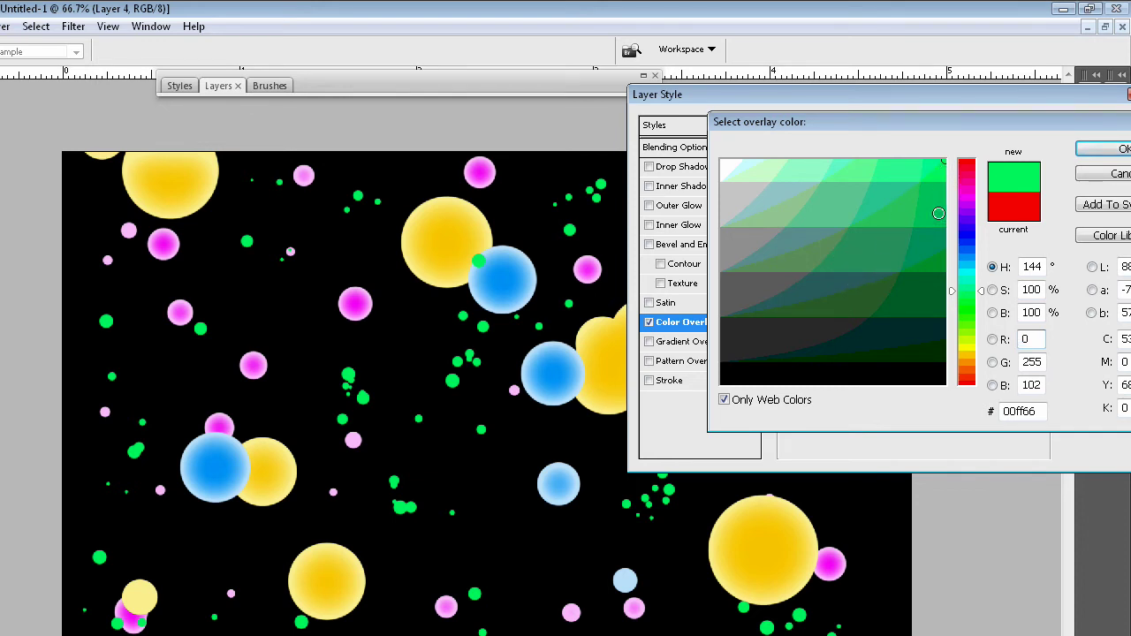
click(970, 314)
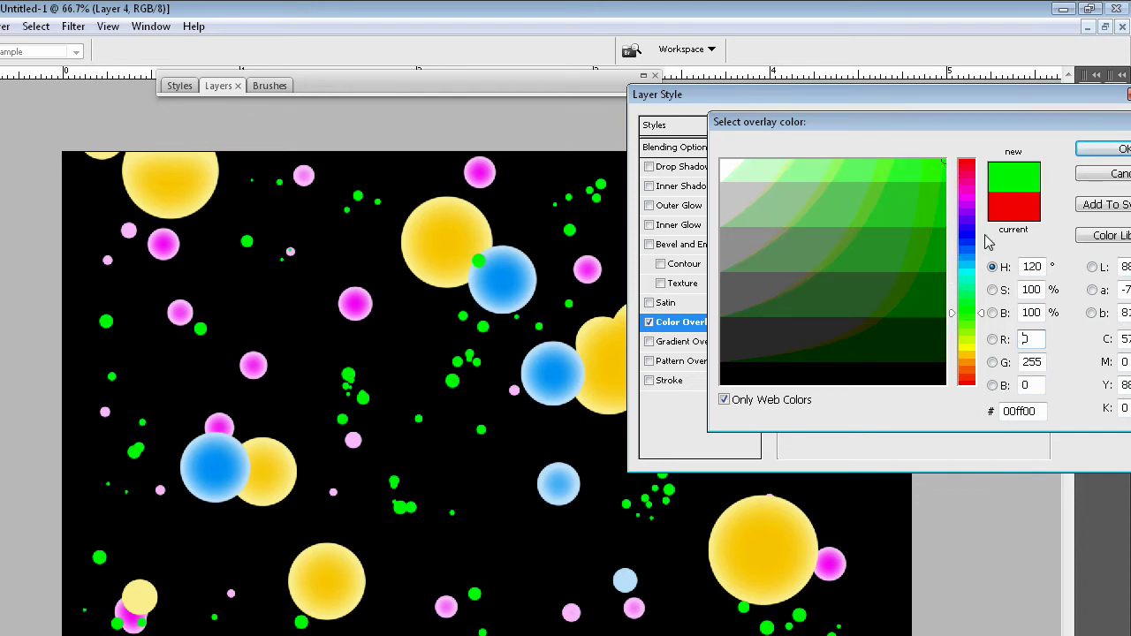
click(1105, 148)
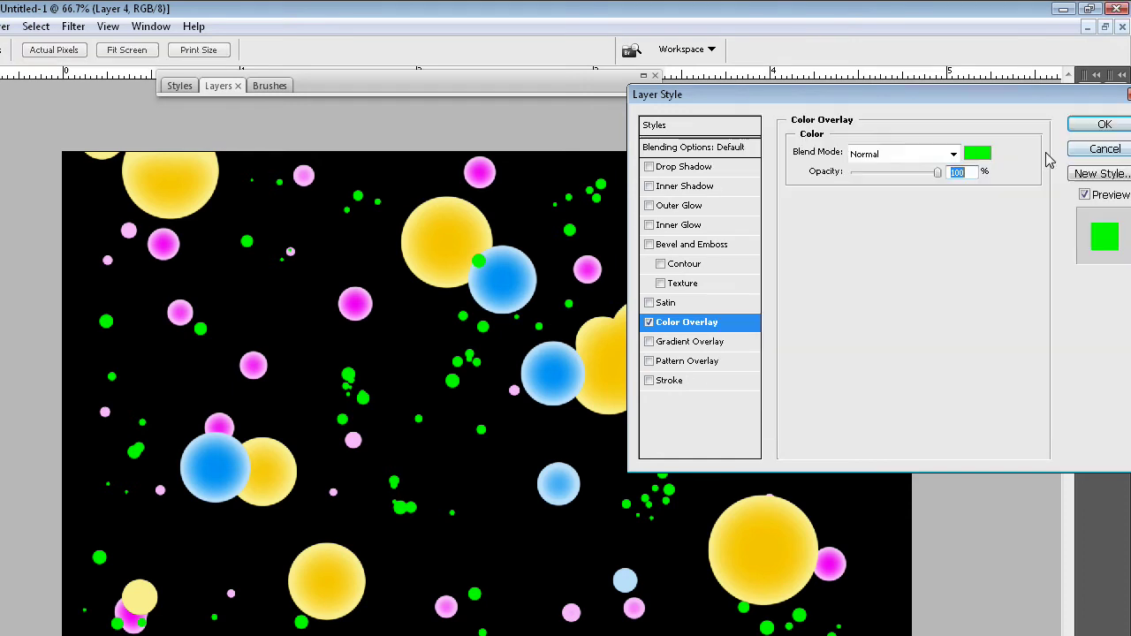
Add an Inner Glow to Layer 4, increase its size slightly, and apply the layer style.
click(720, 226)
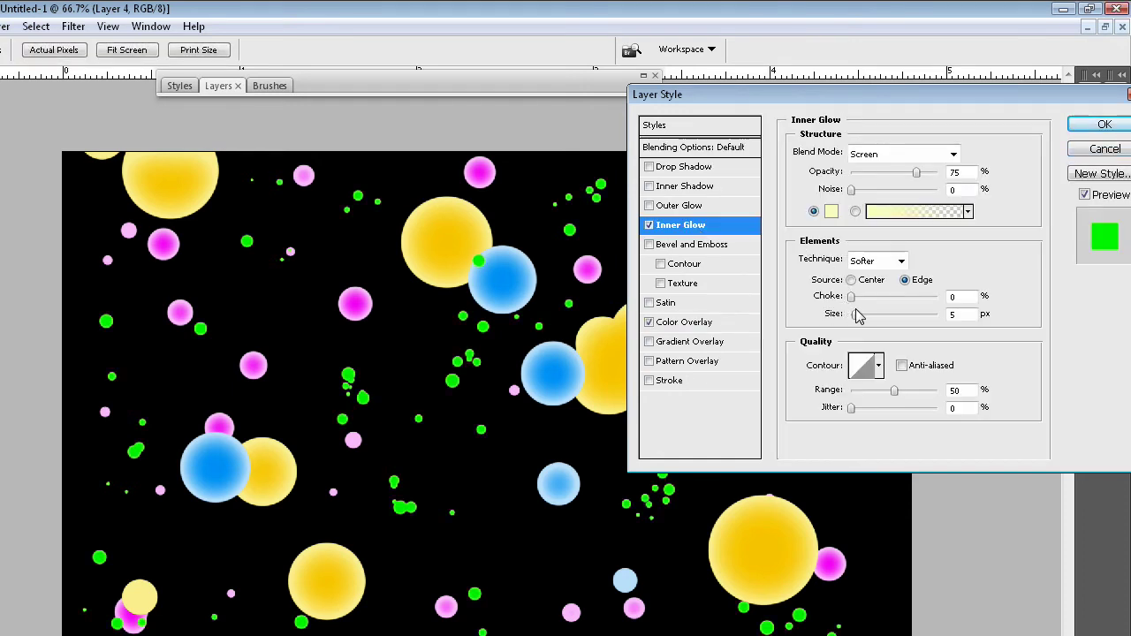
drag(855, 318, 864, 320)
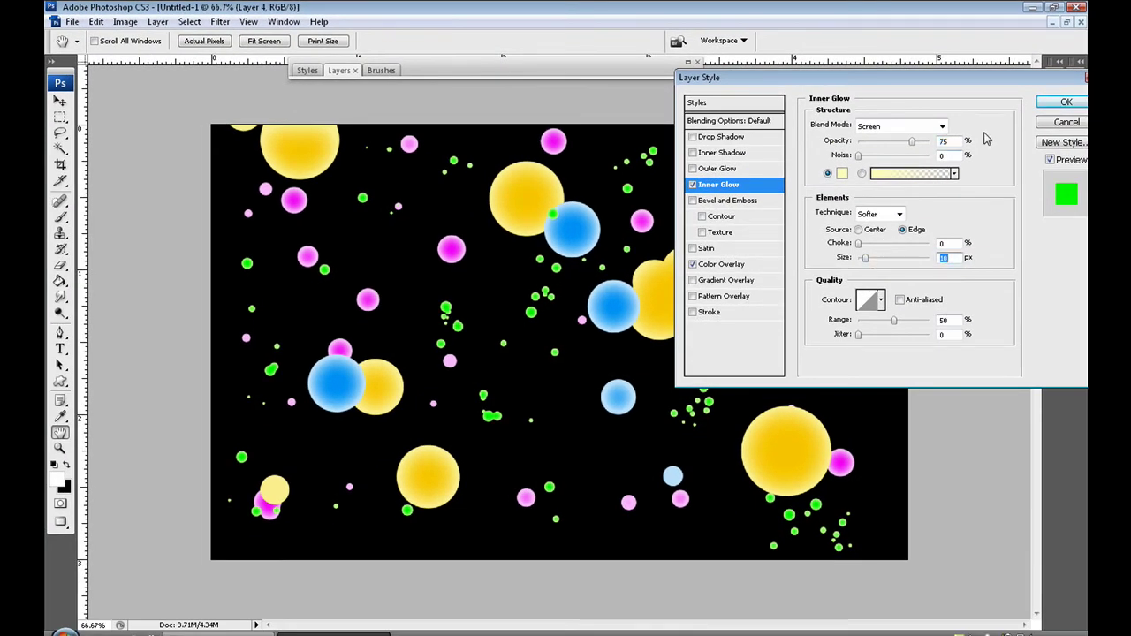
click(1060, 102)
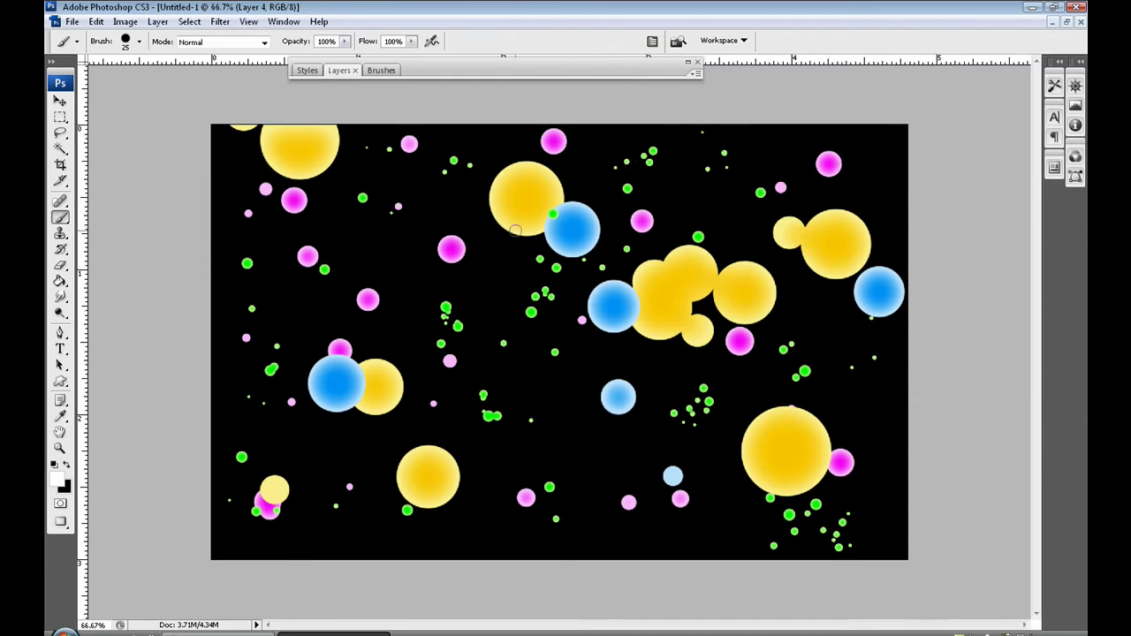
Duplicate Layer 4 together with its effects.
double_click(556, 71)
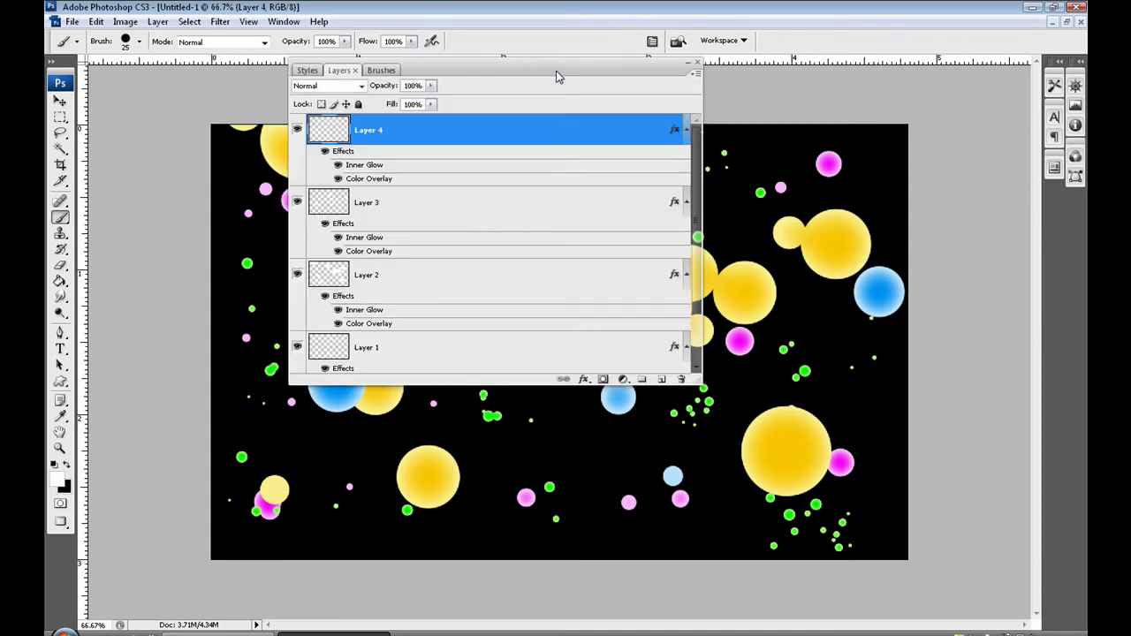
double_click(556, 73)
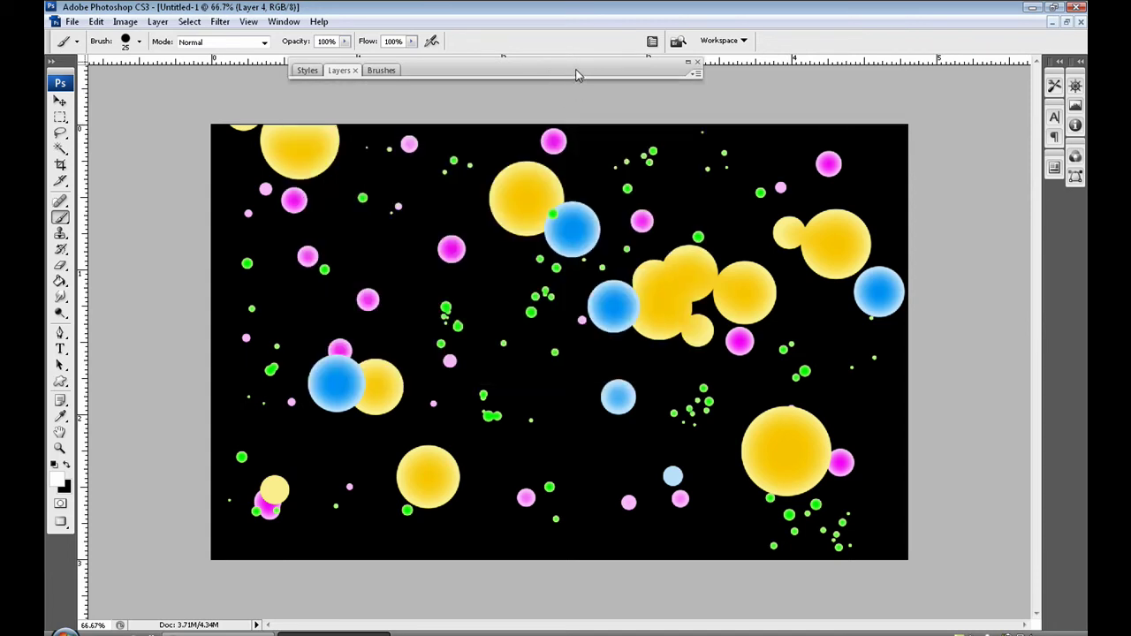
double_click(576, 73)
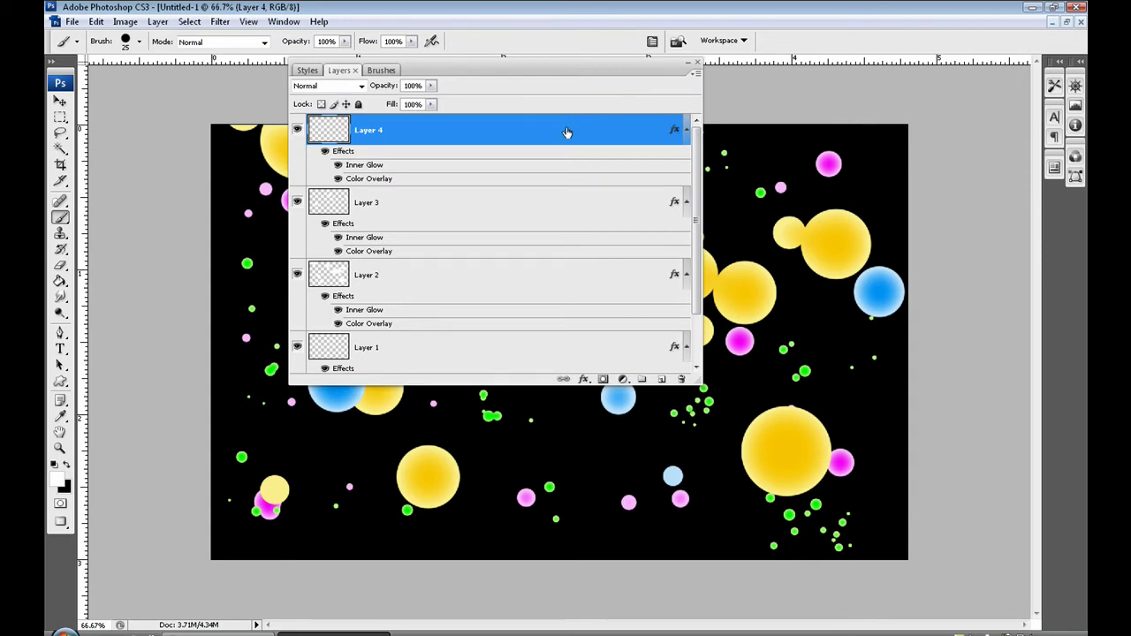
key(ctrl+j)
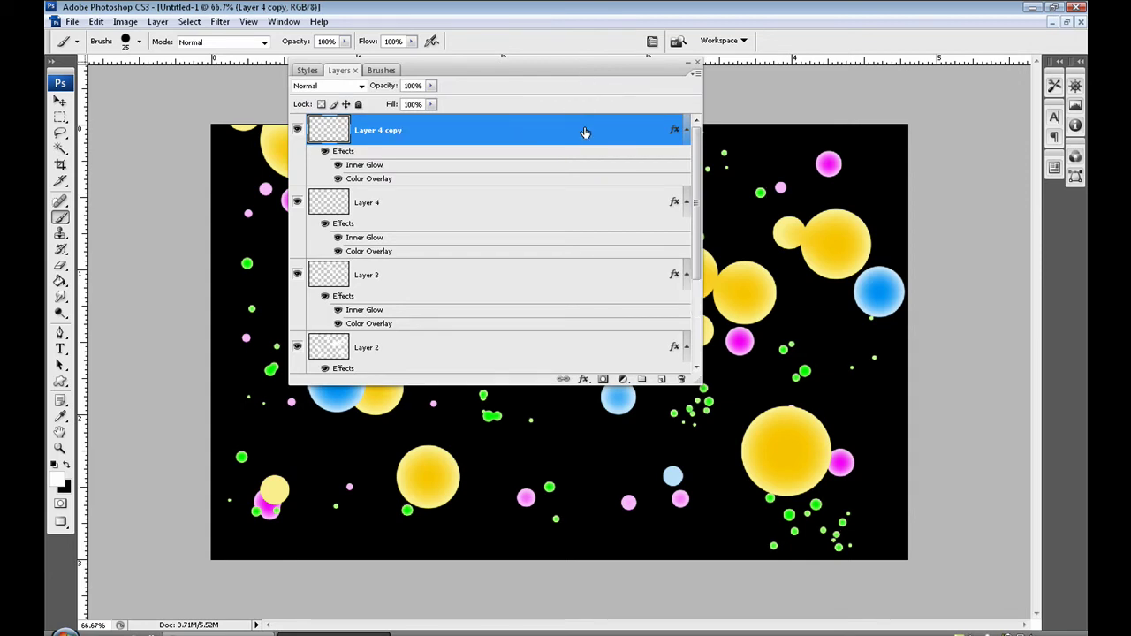
Change the Color Overlay of Layer 4 copy to red ff0000 and apply the layer style.
double_click(594, 139)
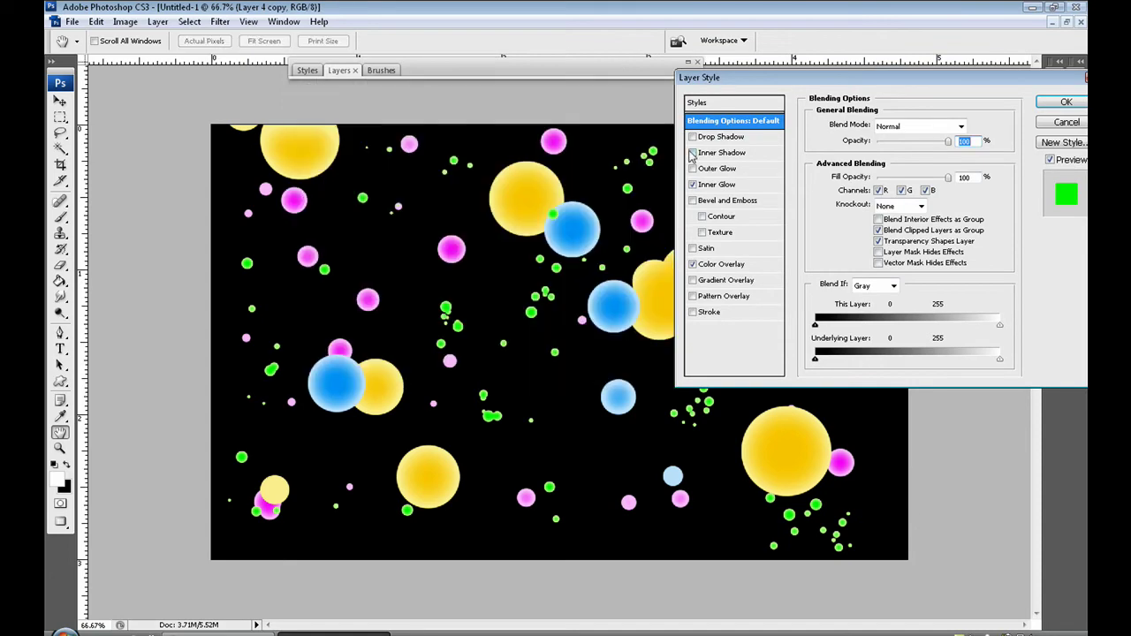
click(723, 265)
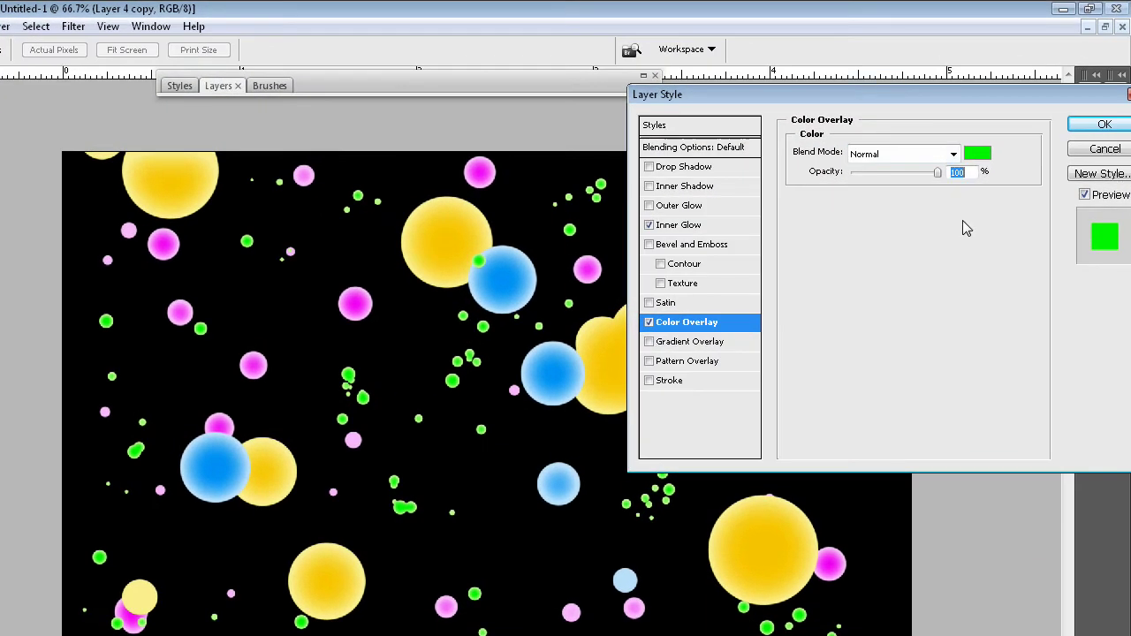
click(962, 126)
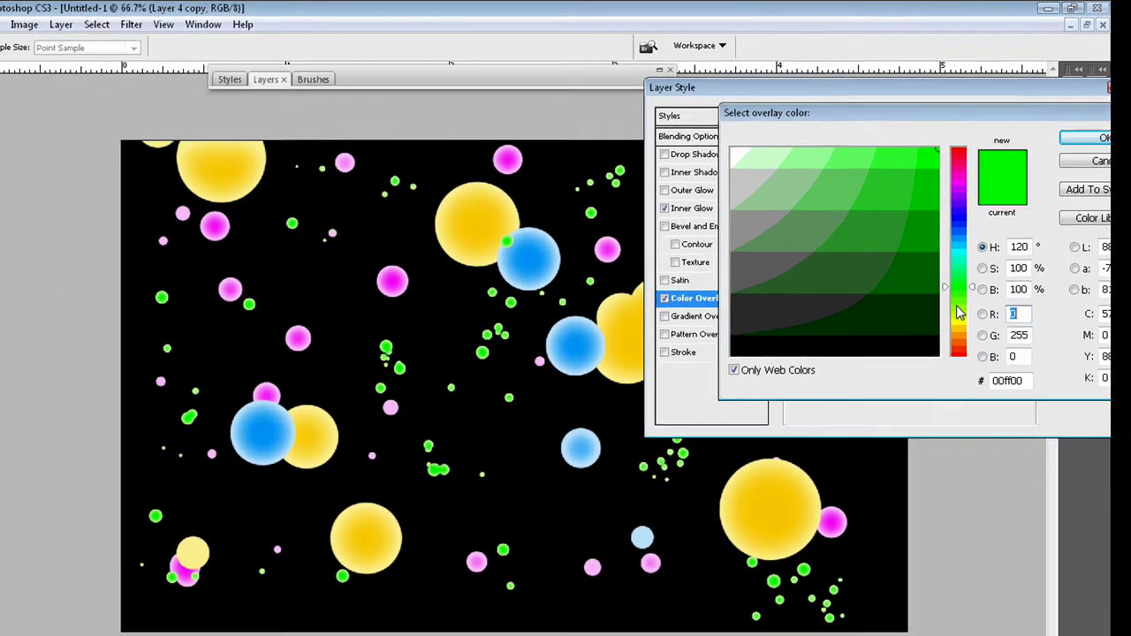
click(960, 351)
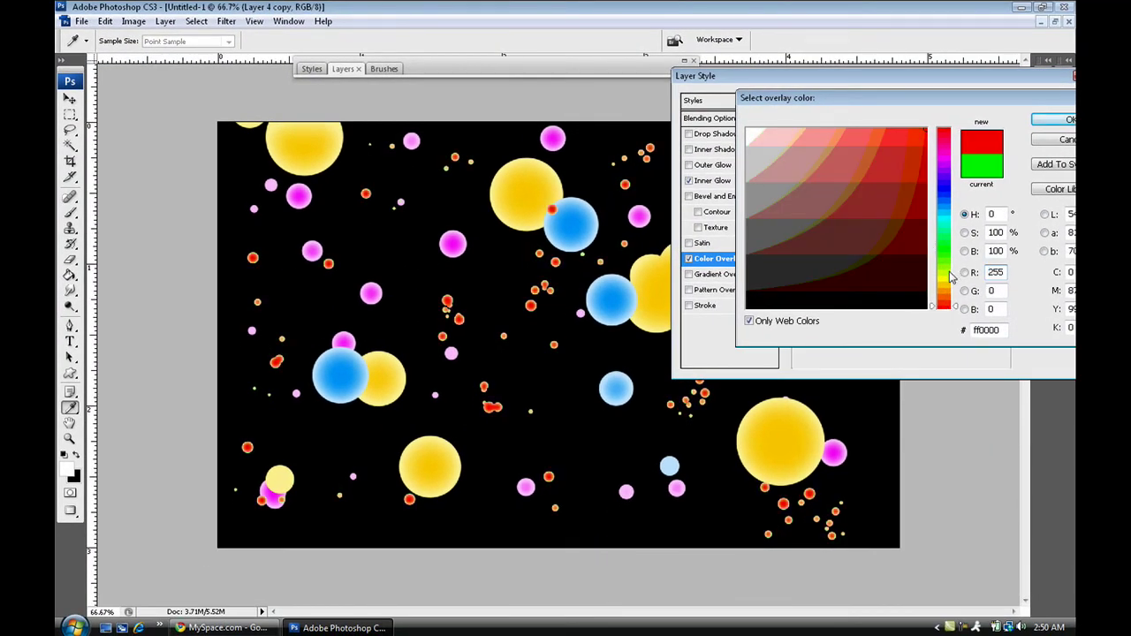
click(1057, 120)
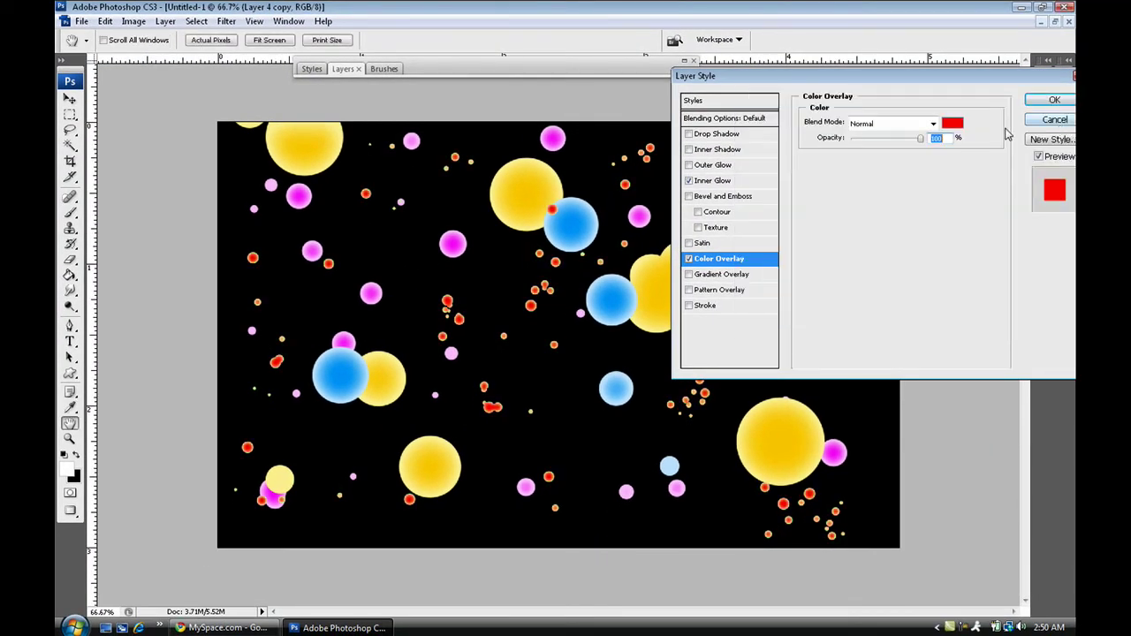
click(1071, 103)
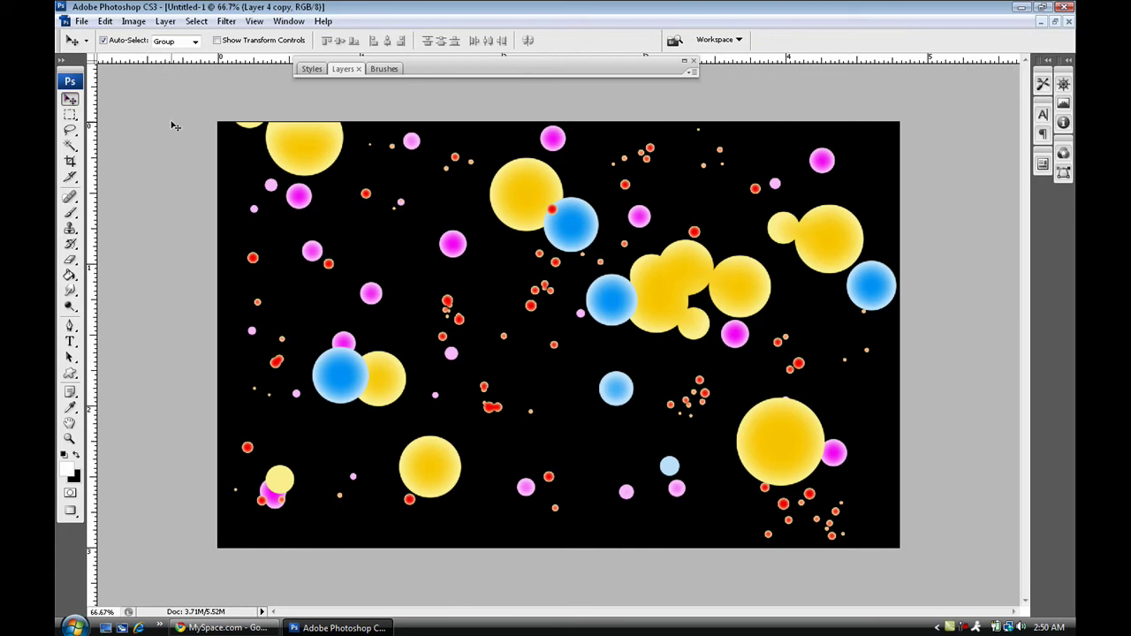
Flip Layer 4 copy vertically and check the red circles with the layer list collapsed off the artwork.
click(105, 21)
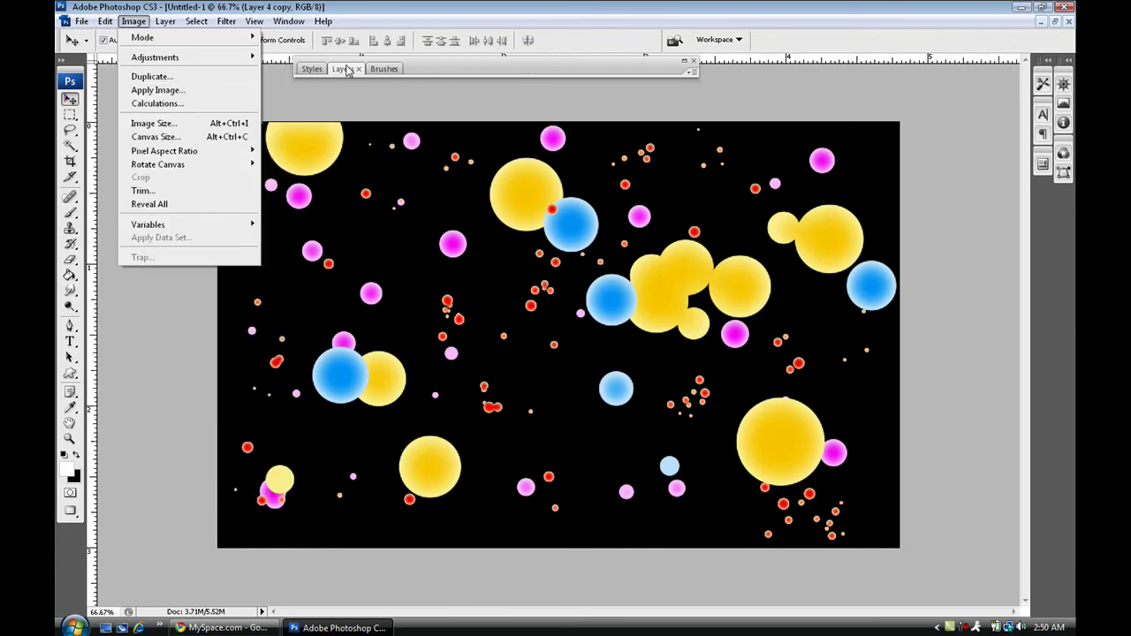
key(F7)
click(134, 22)
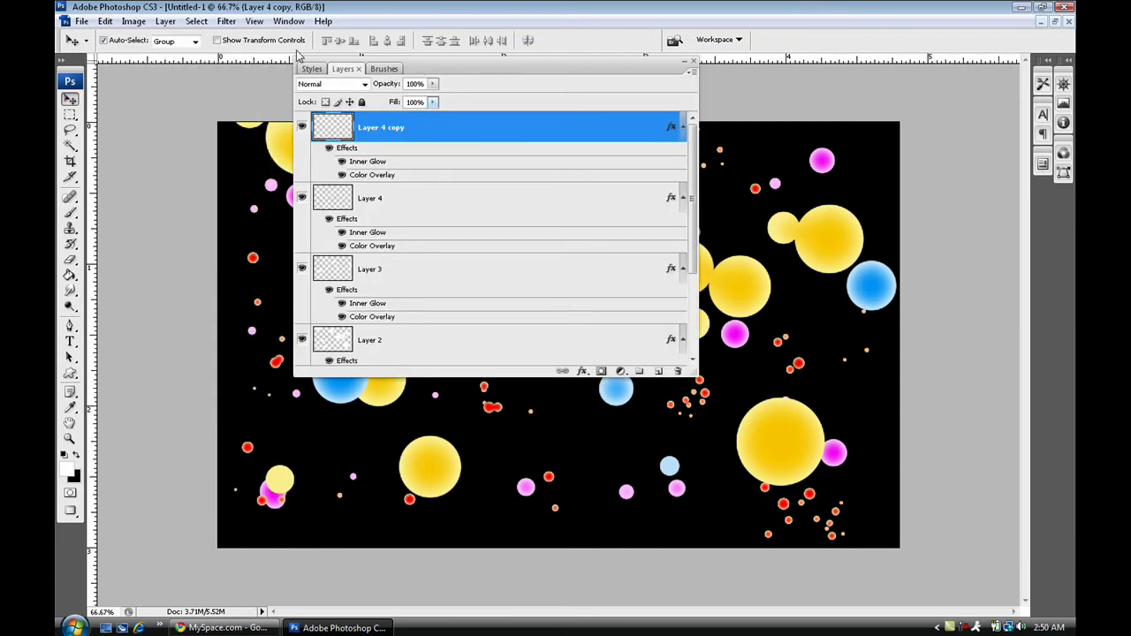
click(105, 21)
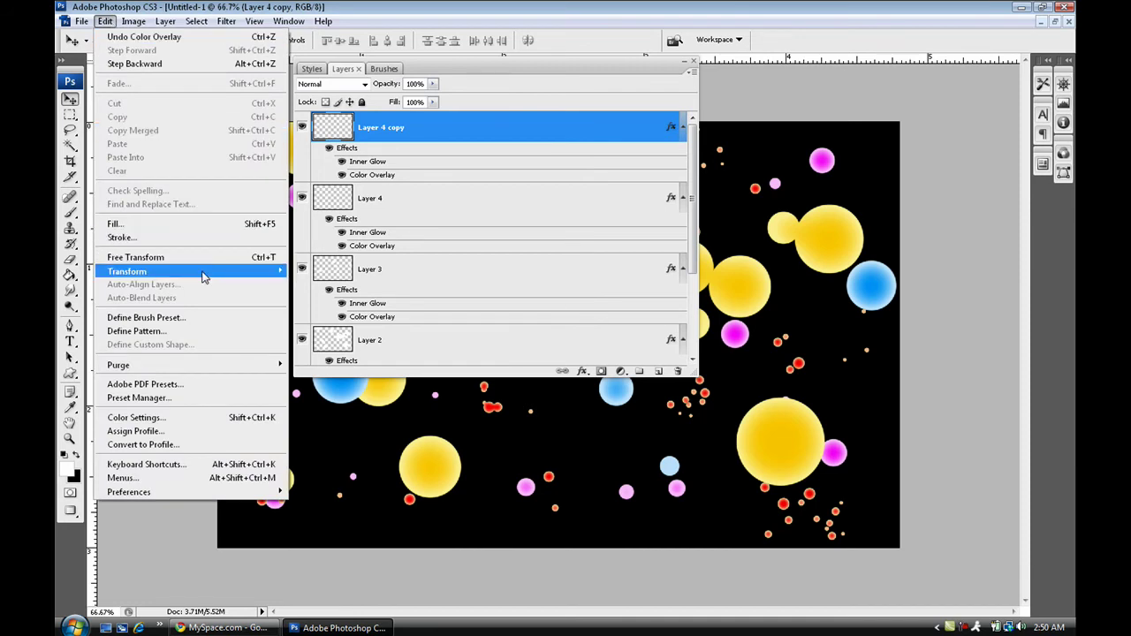
mouse_move(204, 272)
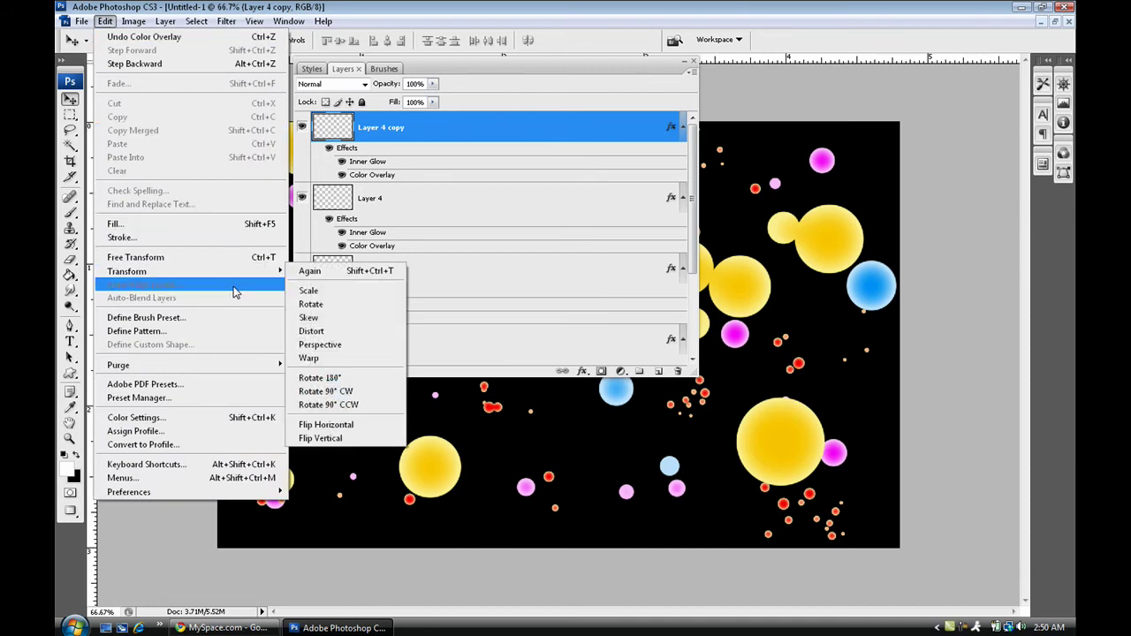
click(351, 437)
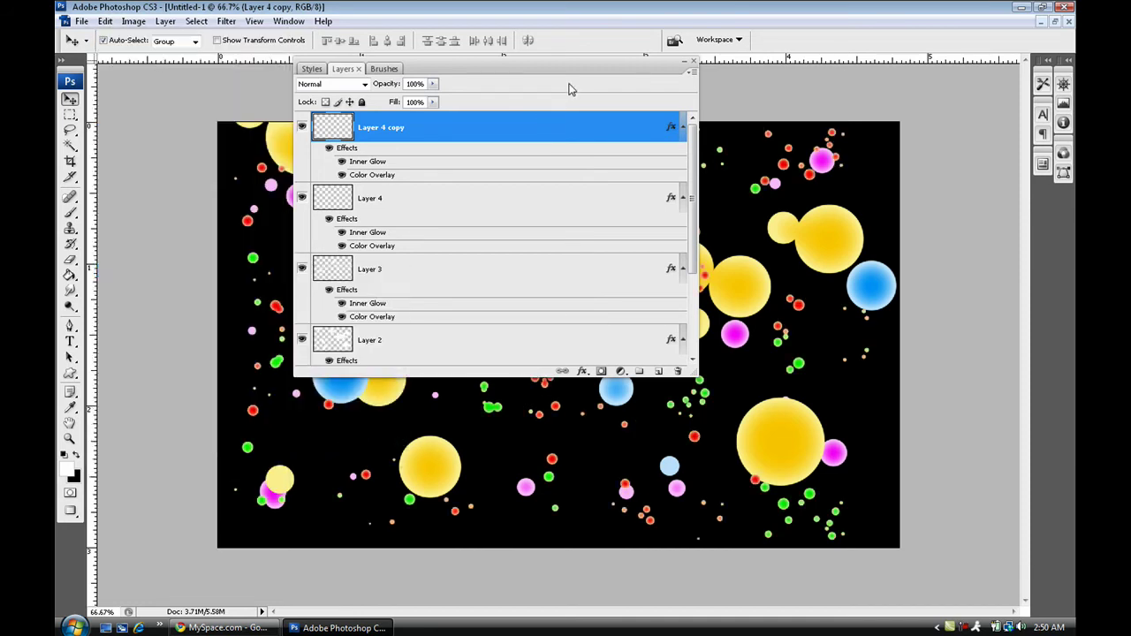
double_click(593, 67)
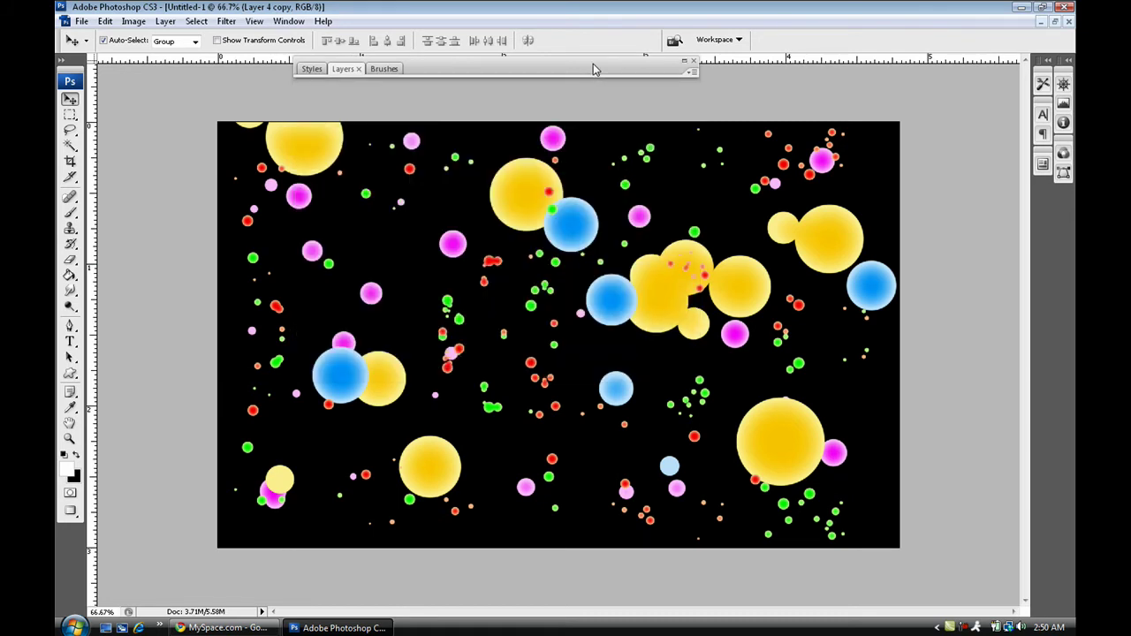
double_click(593, 68)
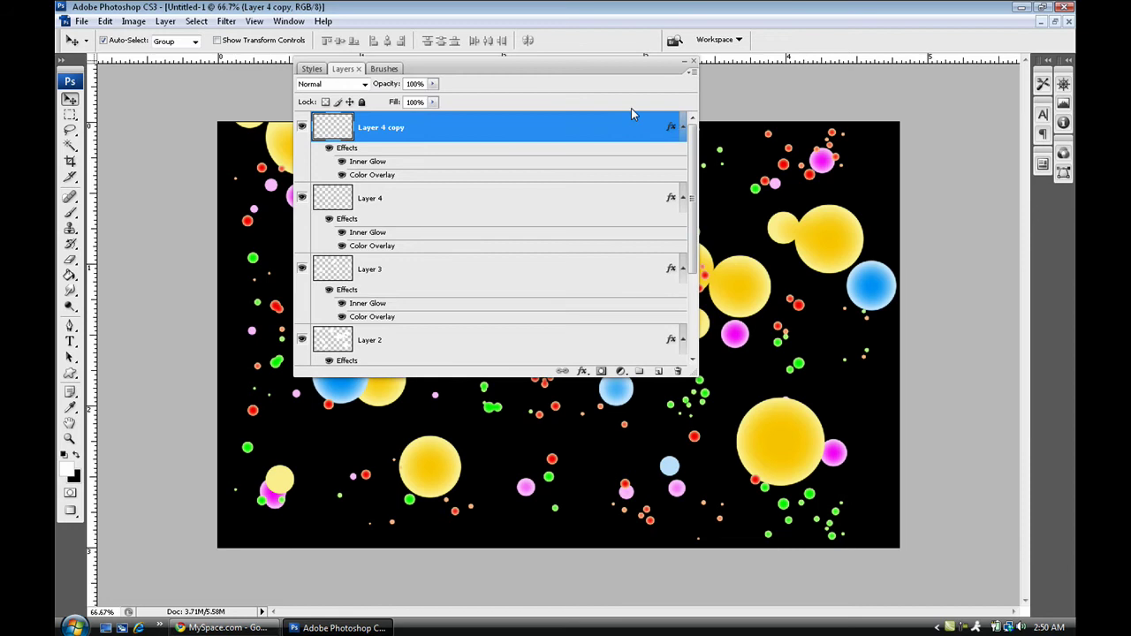
Collapse the effects lists of Layer 4 copy, Layer 4, Layer 3, Layer 2 and Layer 1.
click(681, 128)
click(683, 158)
click(682, 187)
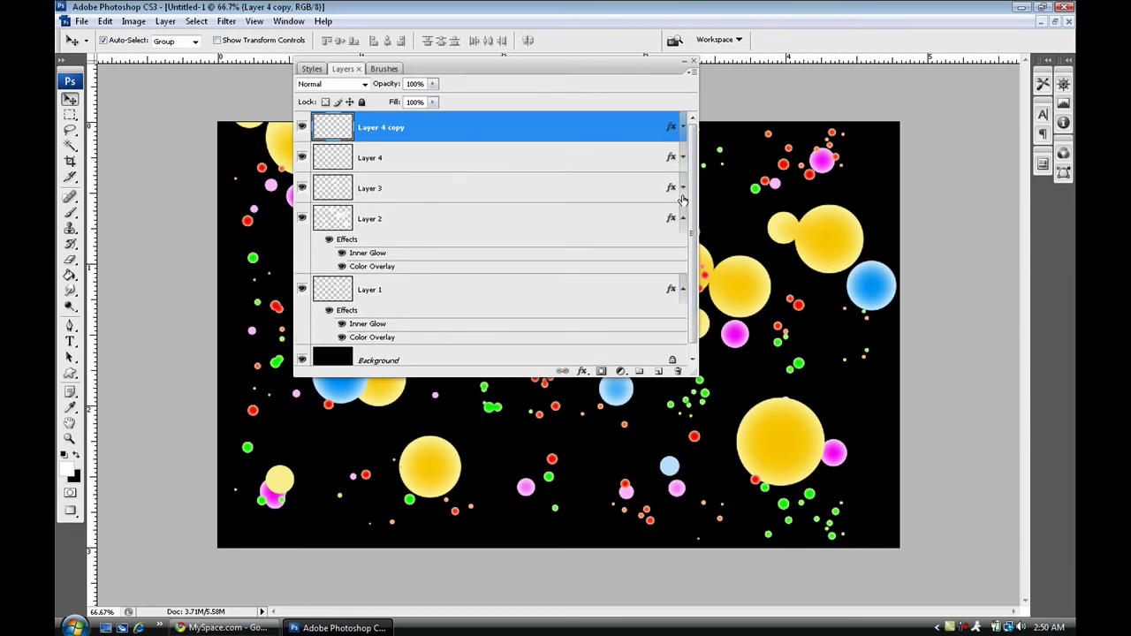
click(682, 218)
click(683, 249)
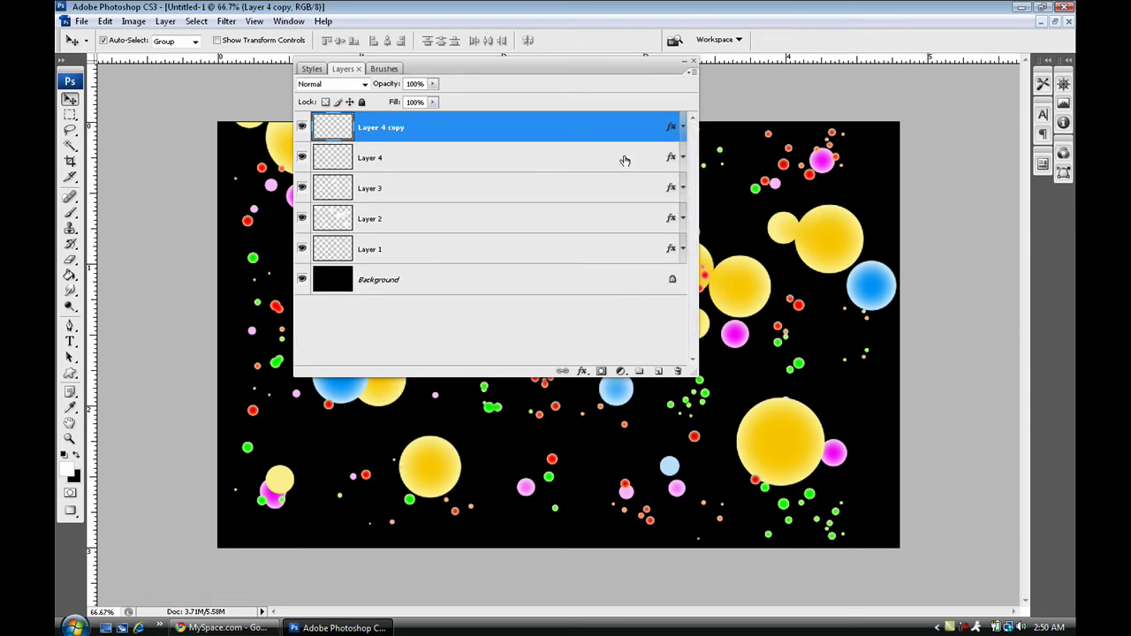
Select all circle layers from Layer 4 copy to Layer 1 and duplicate them together.
shift+click(611, 258)
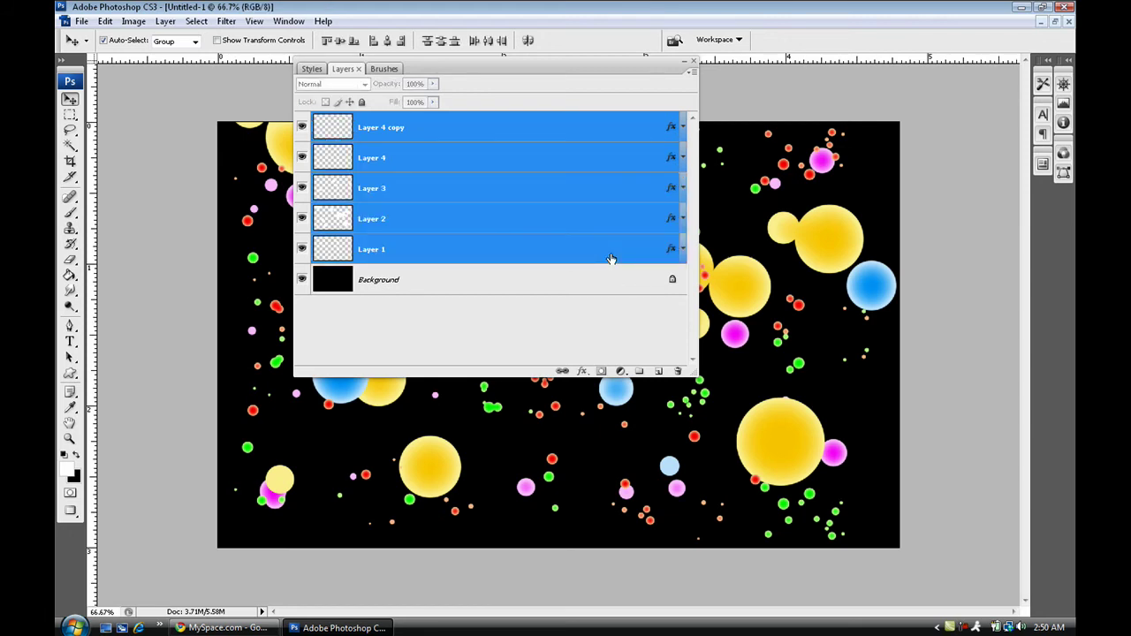
right_click(611, 259)
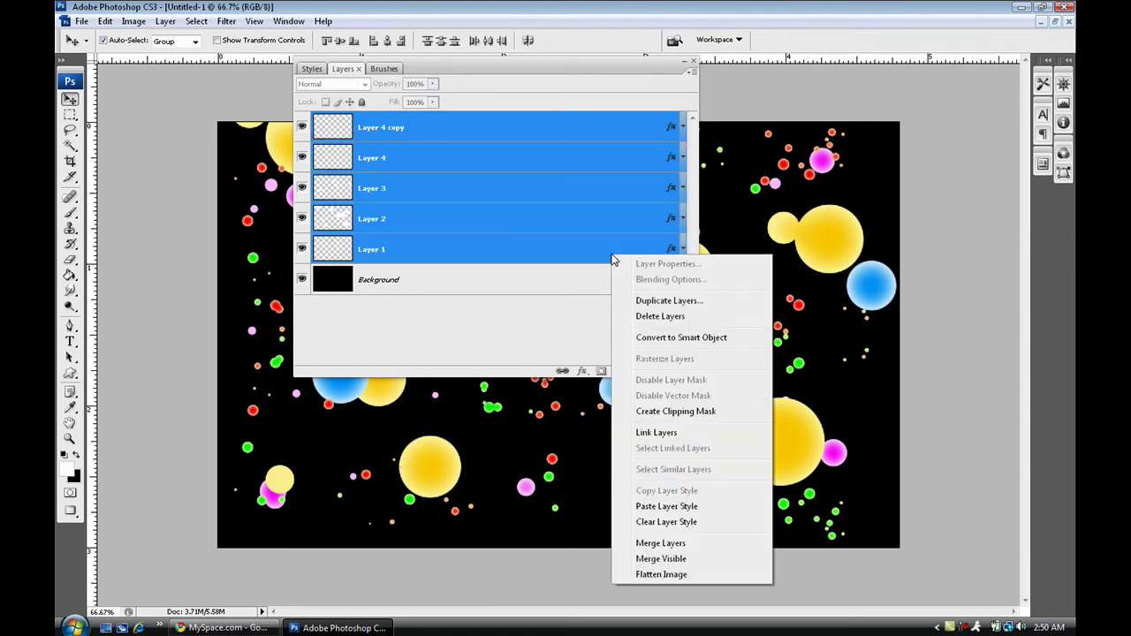
click(643, 302)
click(677, 190)
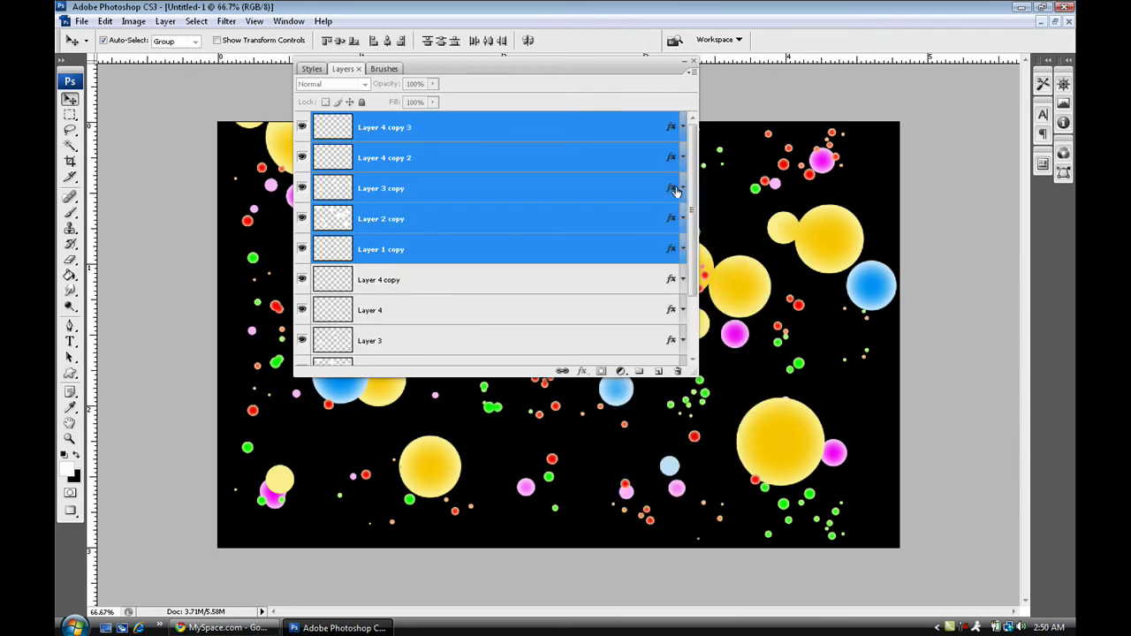
Merge the five duplicated layers into one and move the merged layer directly above the Background.
right_click(615, 195)
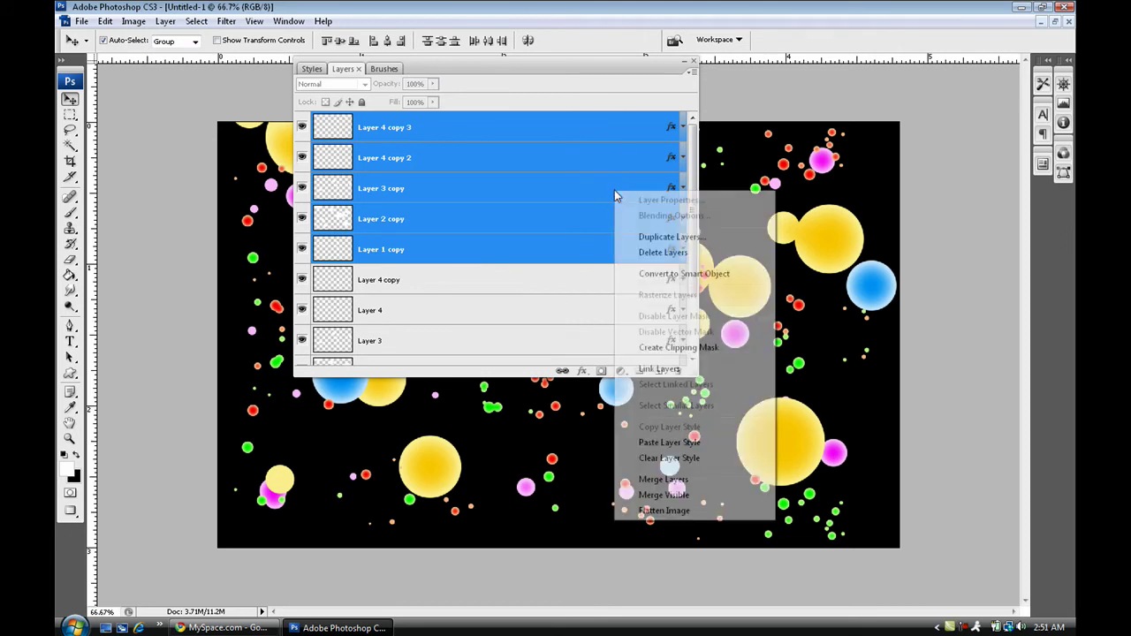
click(669, 482)
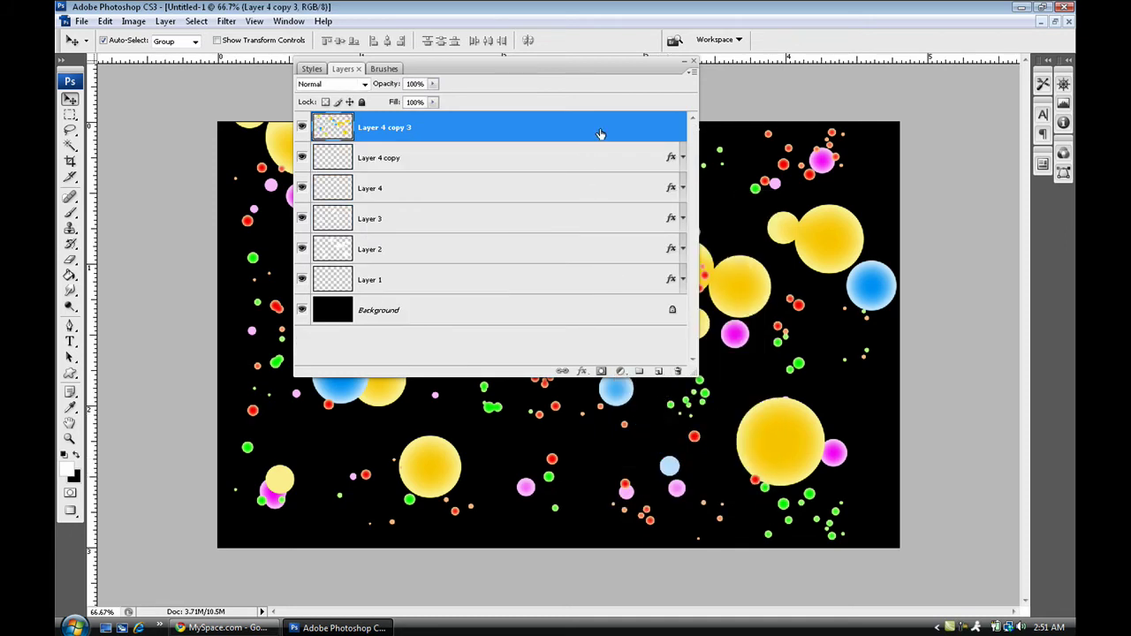
drag(600, 134, 598, 293)
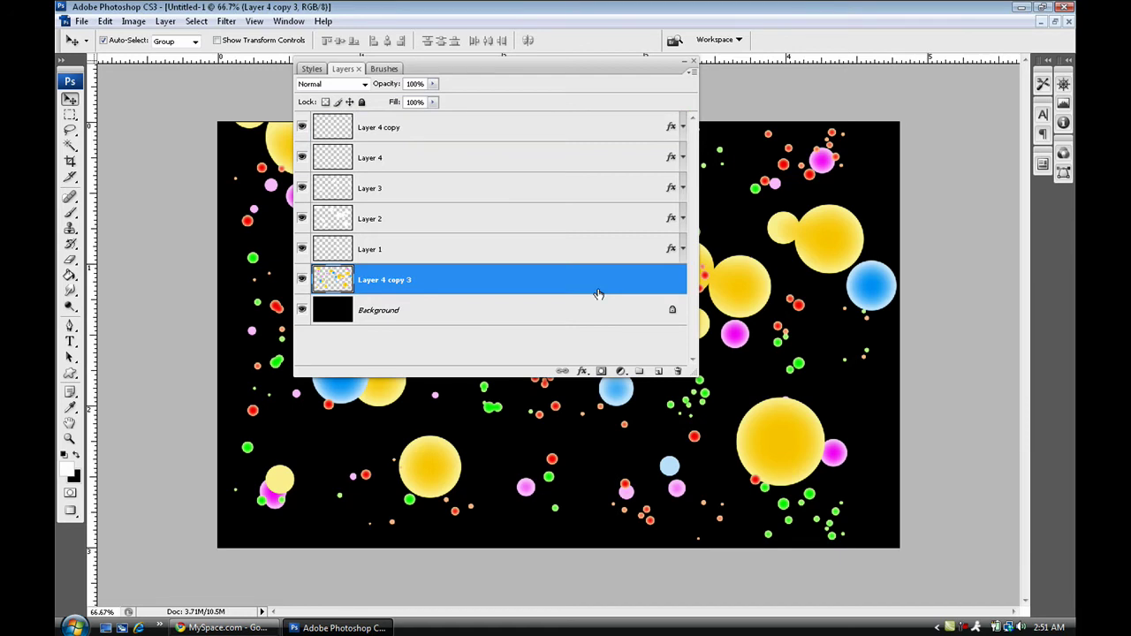
Apply a Motion Blur to the merged layer with an angle of -72° and a distance of 999 pixels.
double_click(616, 69)
click(226, 21)
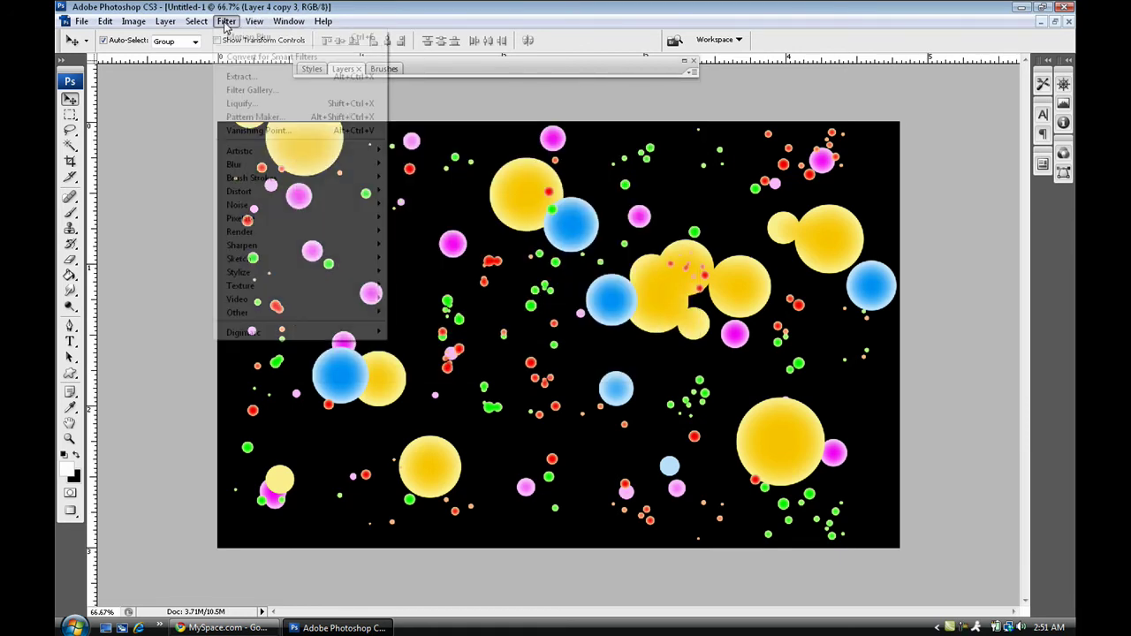
mouse_move(287, 158)
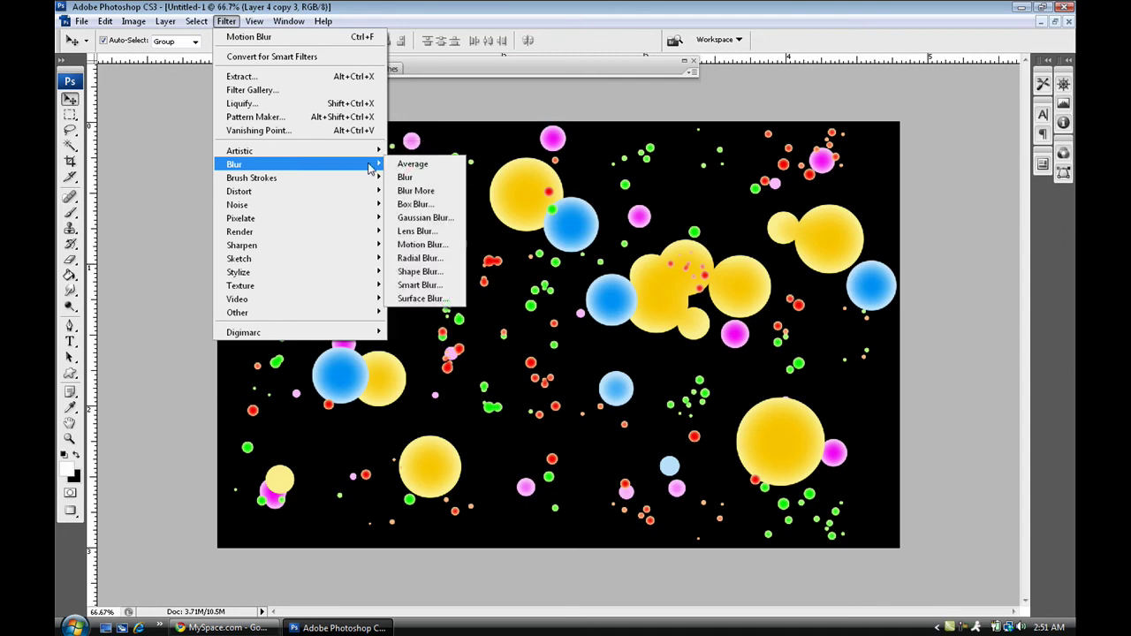
click(423, 245)
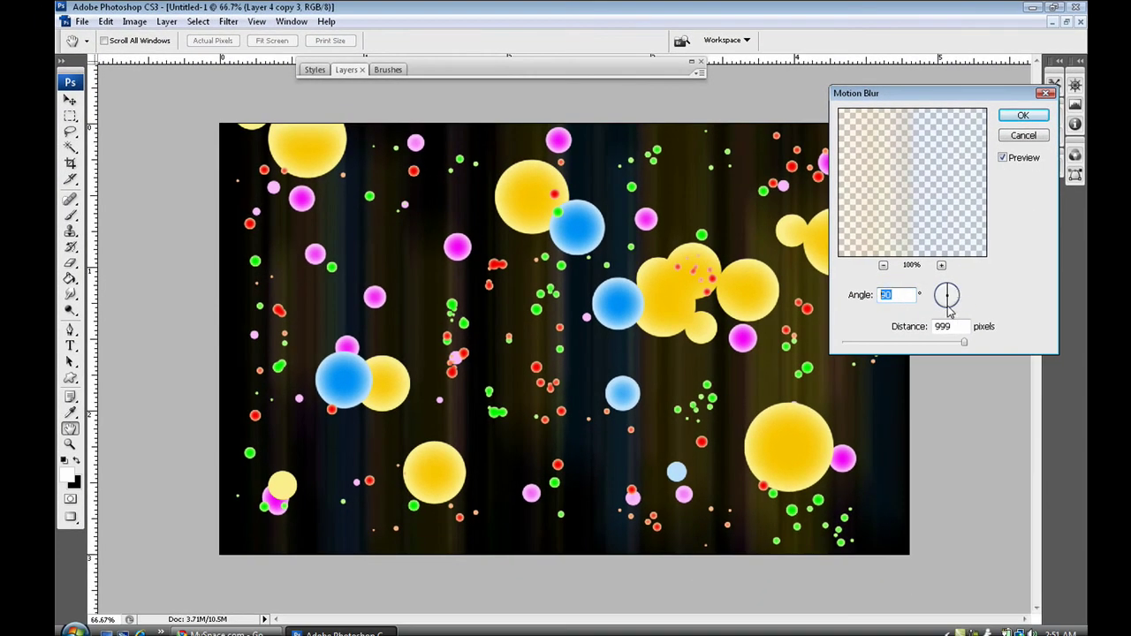
drag(948, 305, 954, 301)
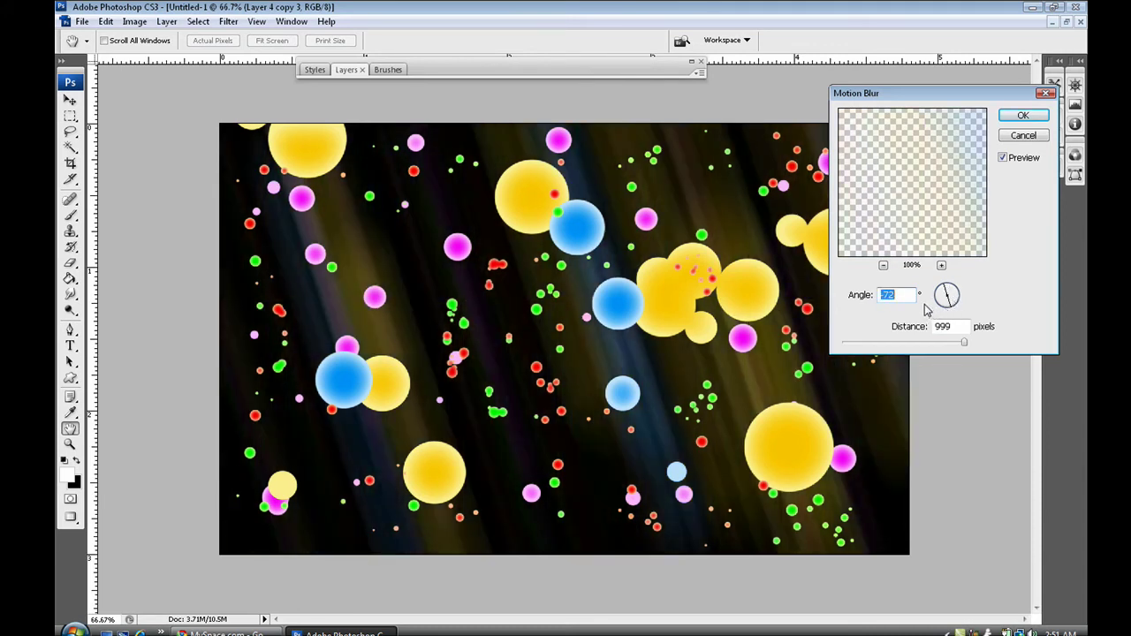
click(1025, 117)
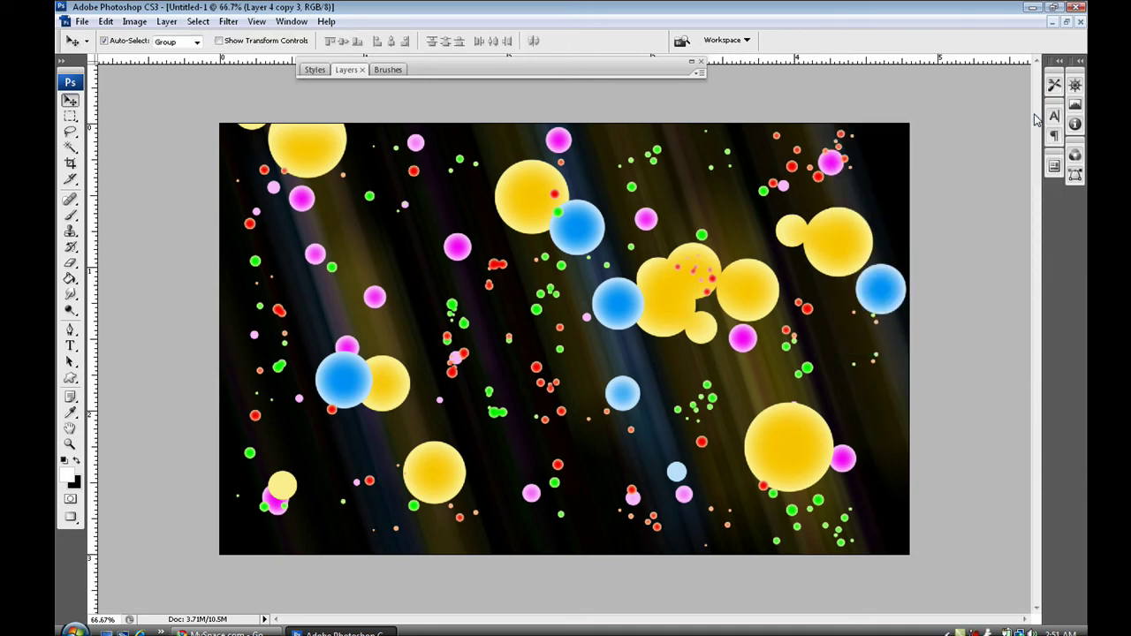
Add a black 000000 outside Stroke of 1 px to the yellow circles on Layer 2 and apply the style.
double_click(604, 67)
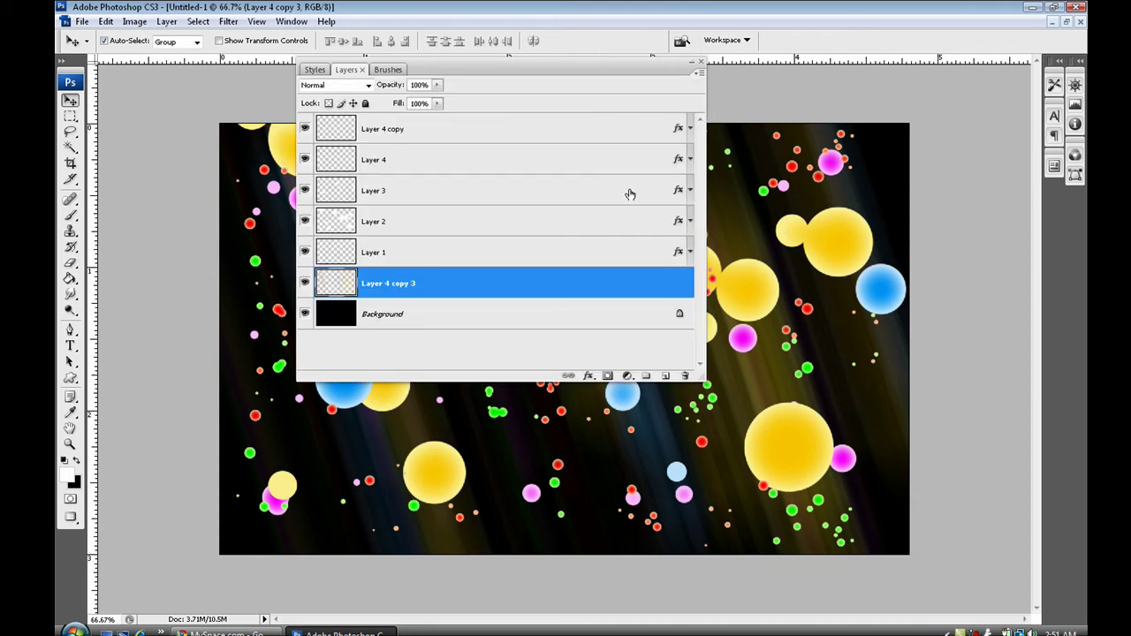
double_click(614, 232)
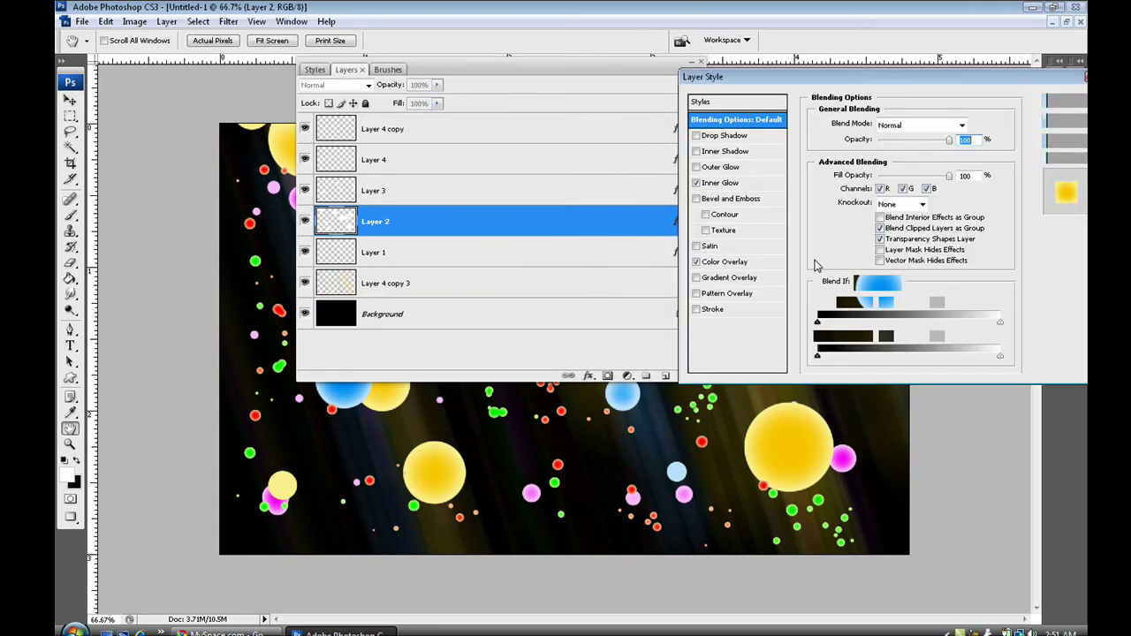
click(750, 310)
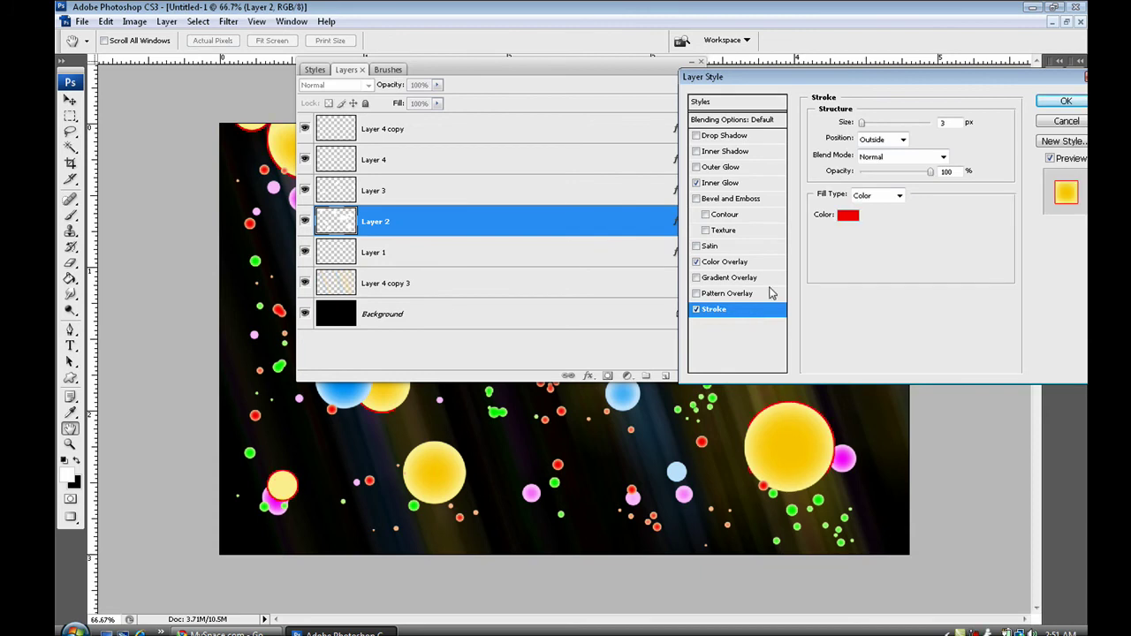
click(848, 215)
click(849, 308)
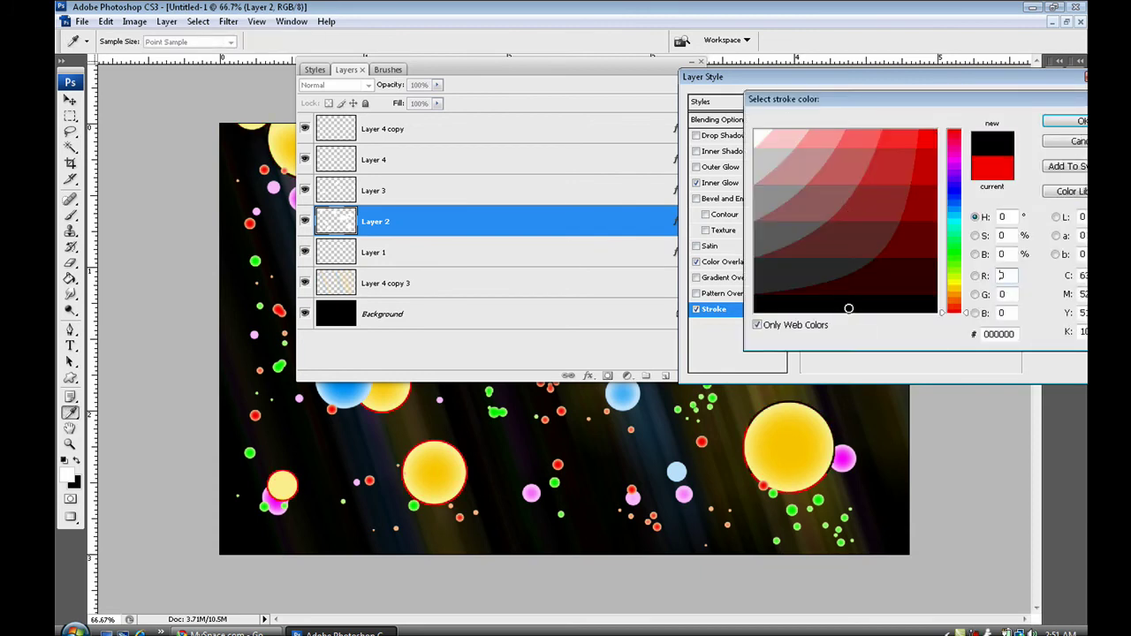
click(1065, 121)
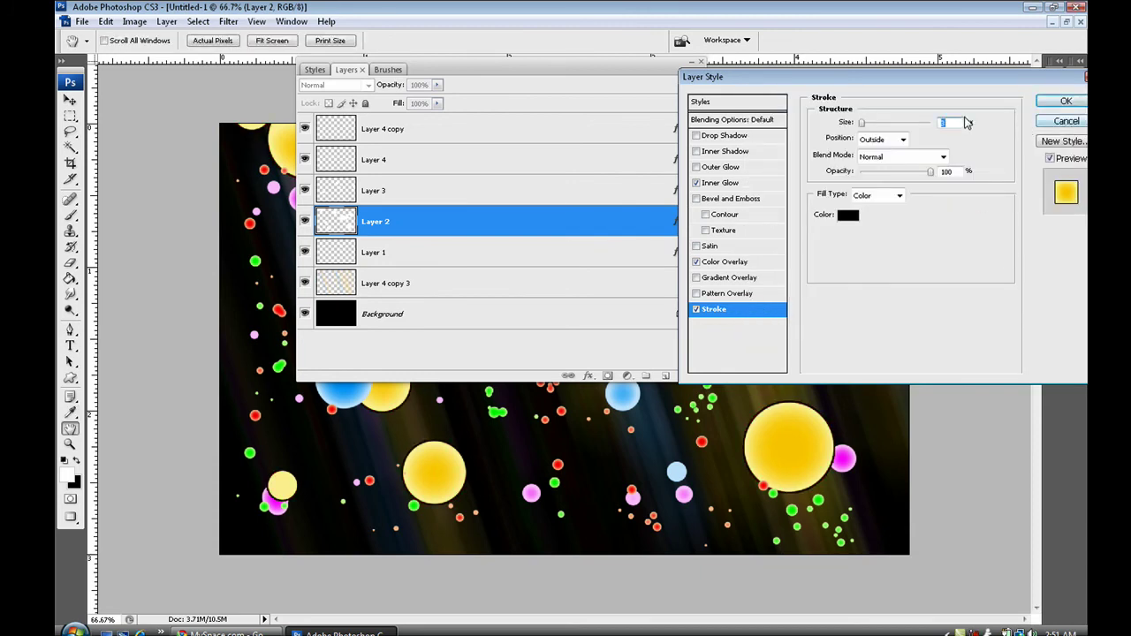
text(1)
click(1066, 101)
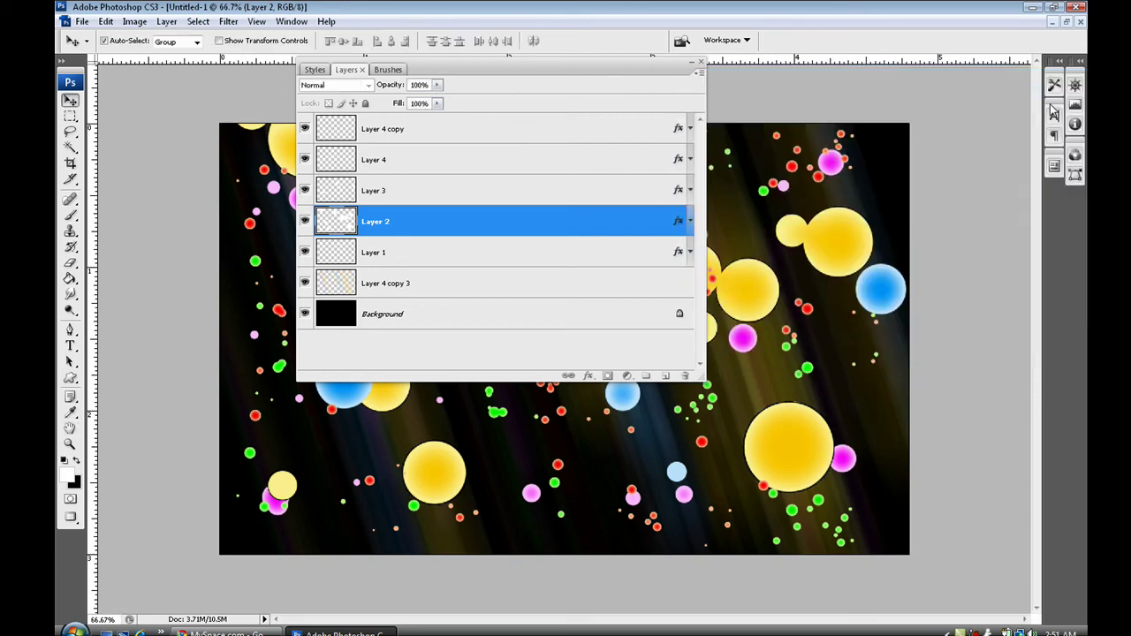
Add the white text "Mikes" at 60 pt in Eras Demi ITC across the left-centre of the canvas.
double_click(678, 70)
key(ctrl+plus)
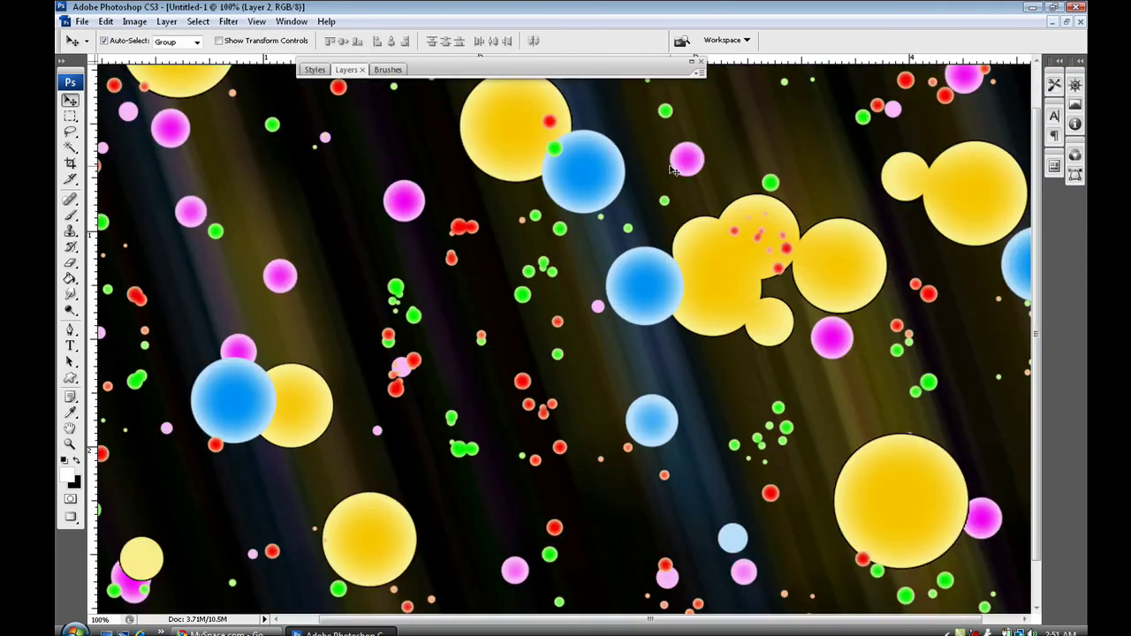
key(ctrl+plus)
key(ctrl+minus)
click(71, 346)
click(188, 364)
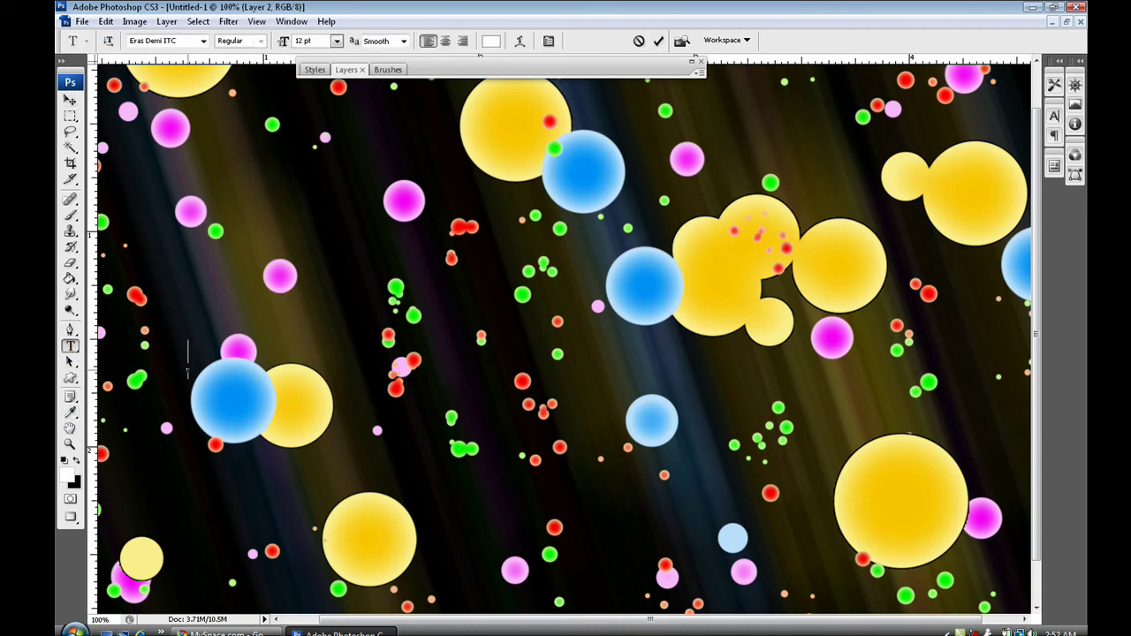
click(337, 41)
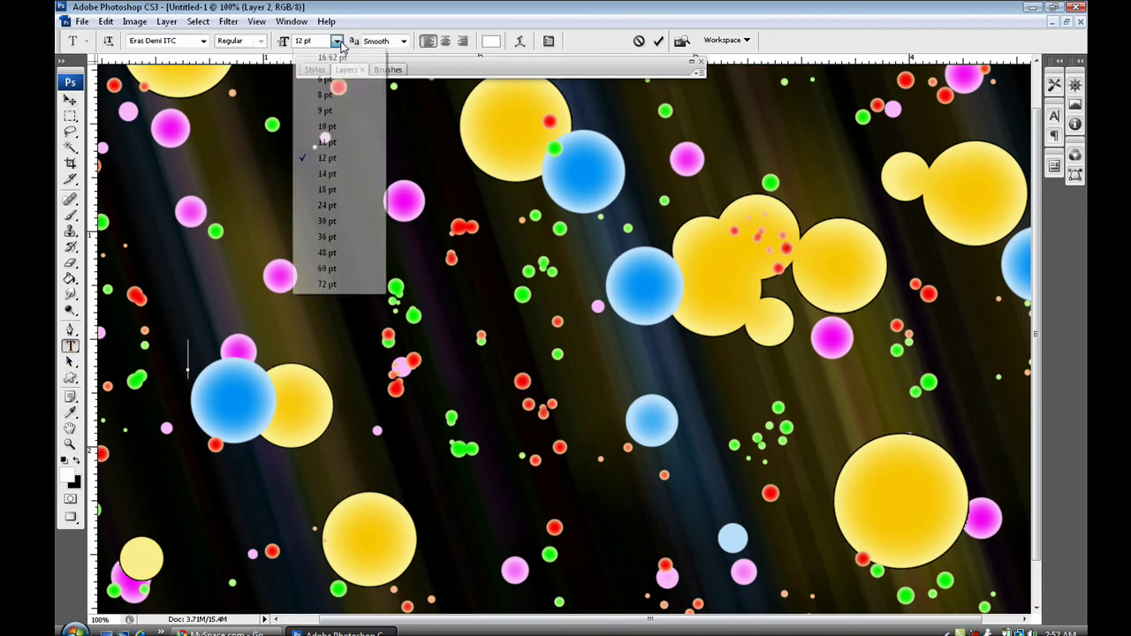
click(331, 269)
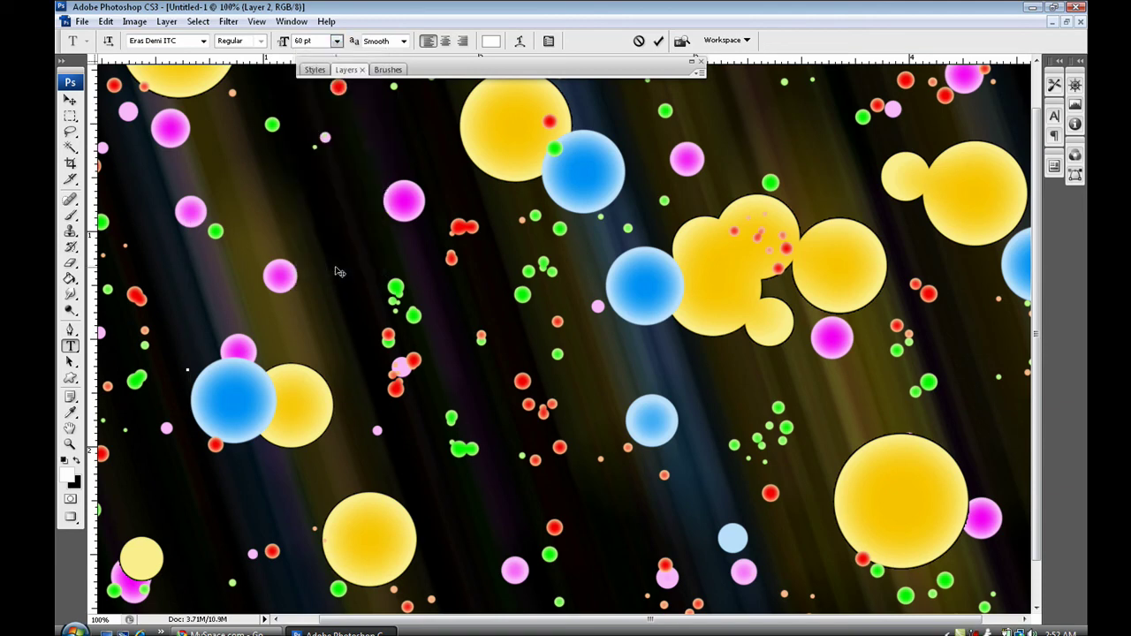
text(Mikes)
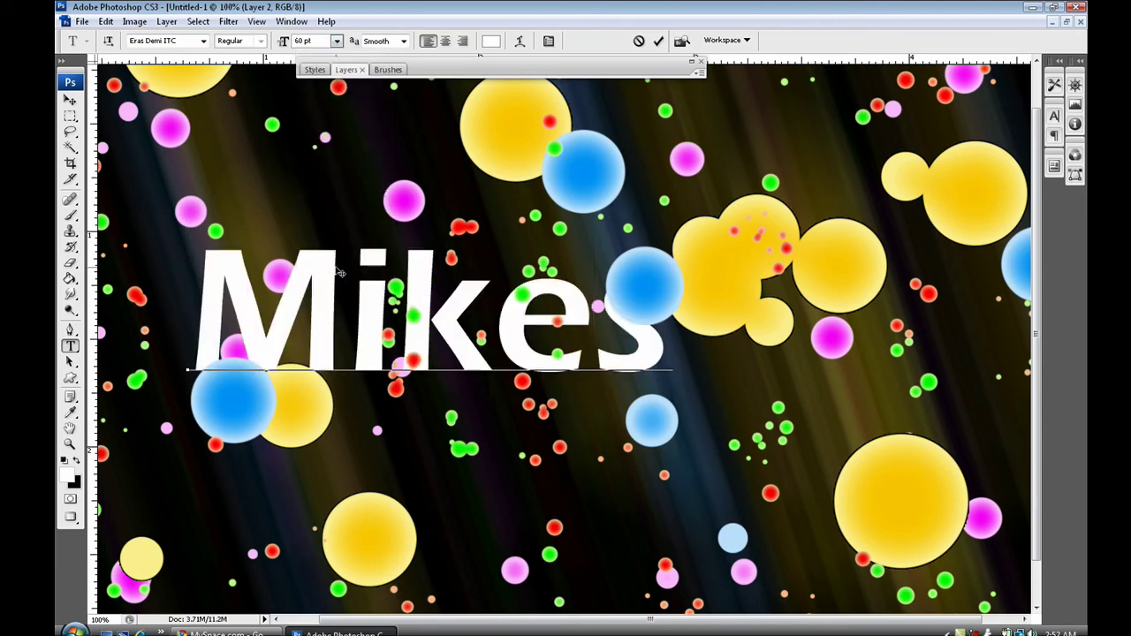
key(ctrl+minus)
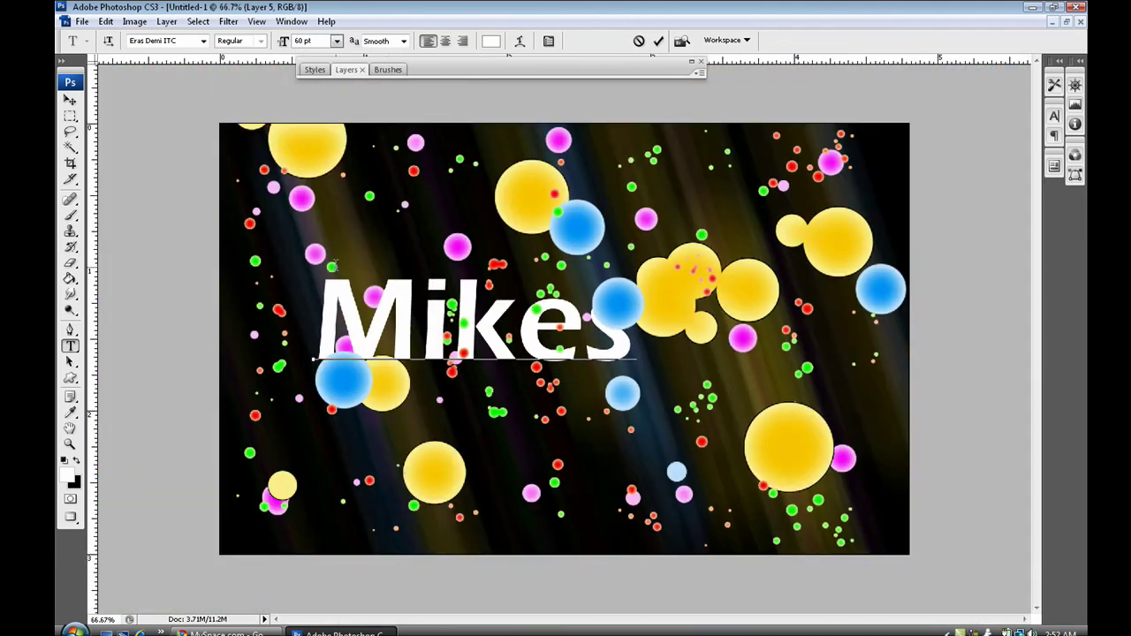
click(69, 99)
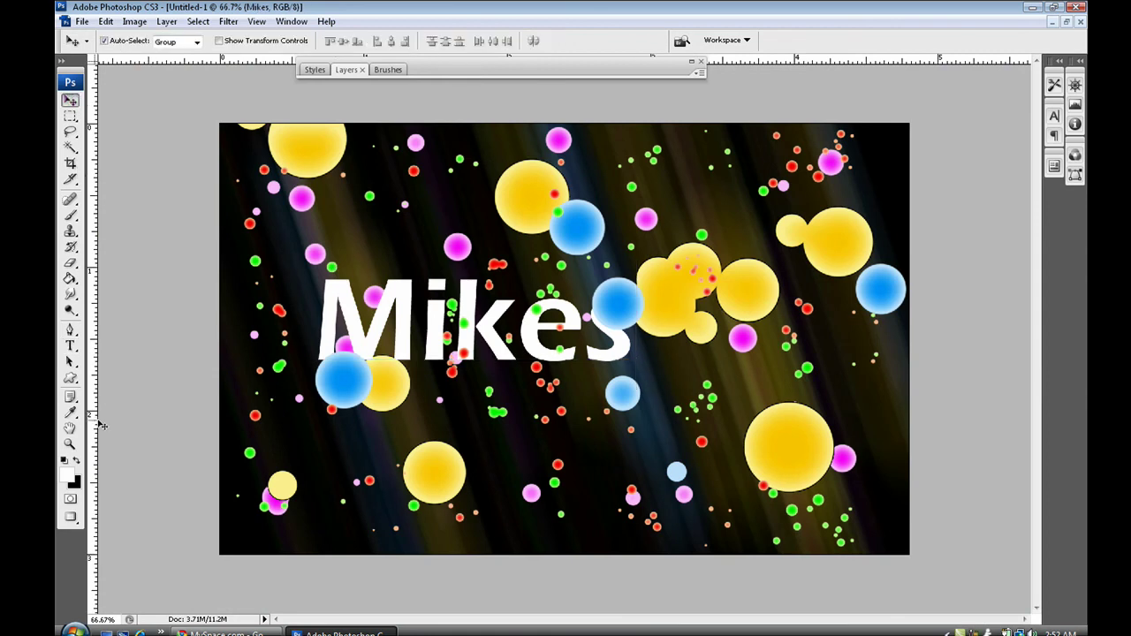
Add a separate 60 pt text "Designs" below the word "Mikes".
click(70, 346)
click(284, 478)
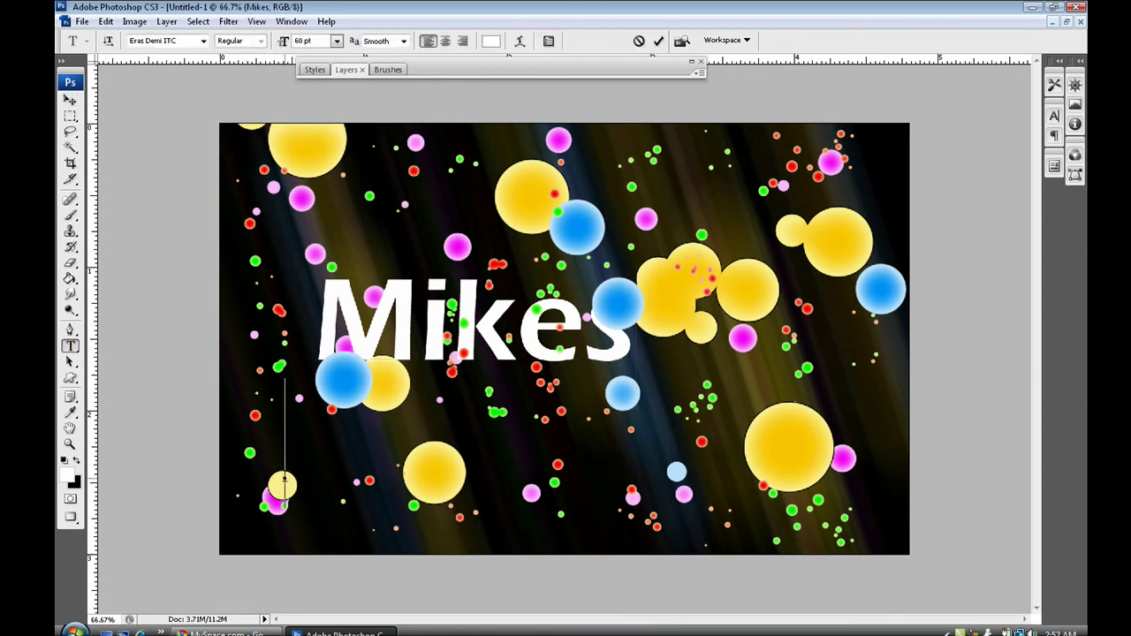
text(Designs)
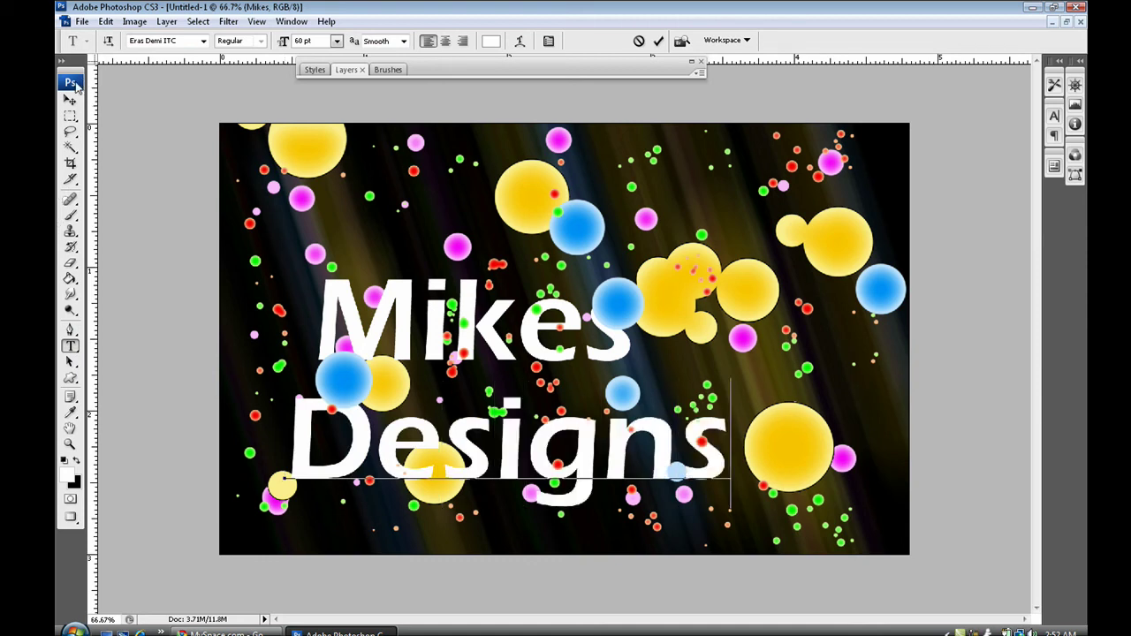
Move the "Mikes" text higher and shift "Designs" up and to the right so the words are staggered.
click(71, 100)
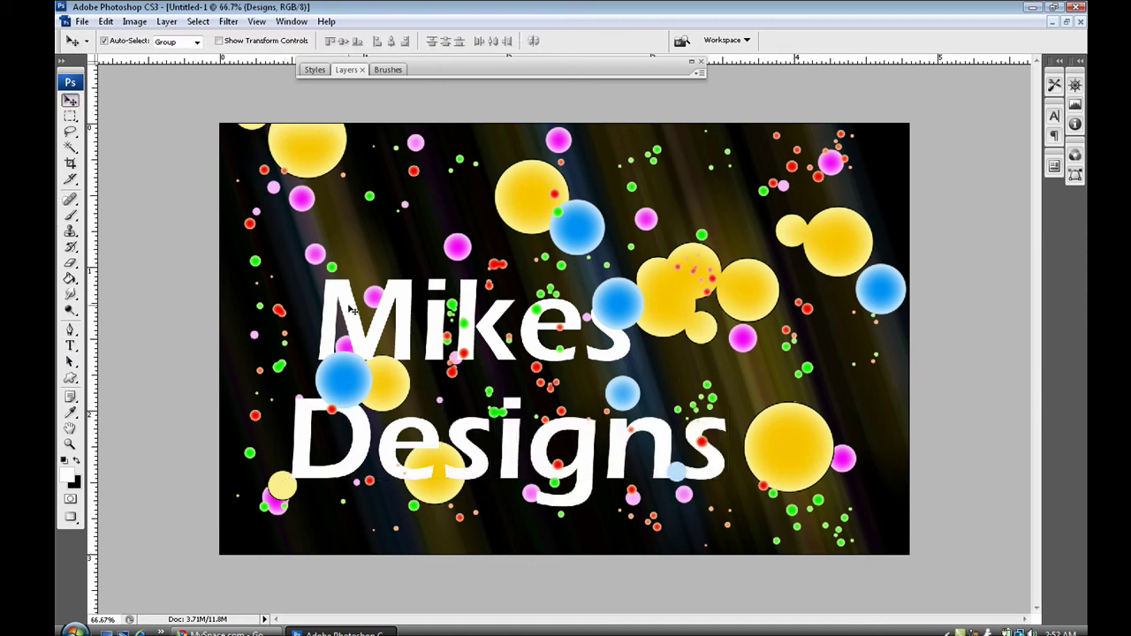
drag(351, 309, 353, 258)
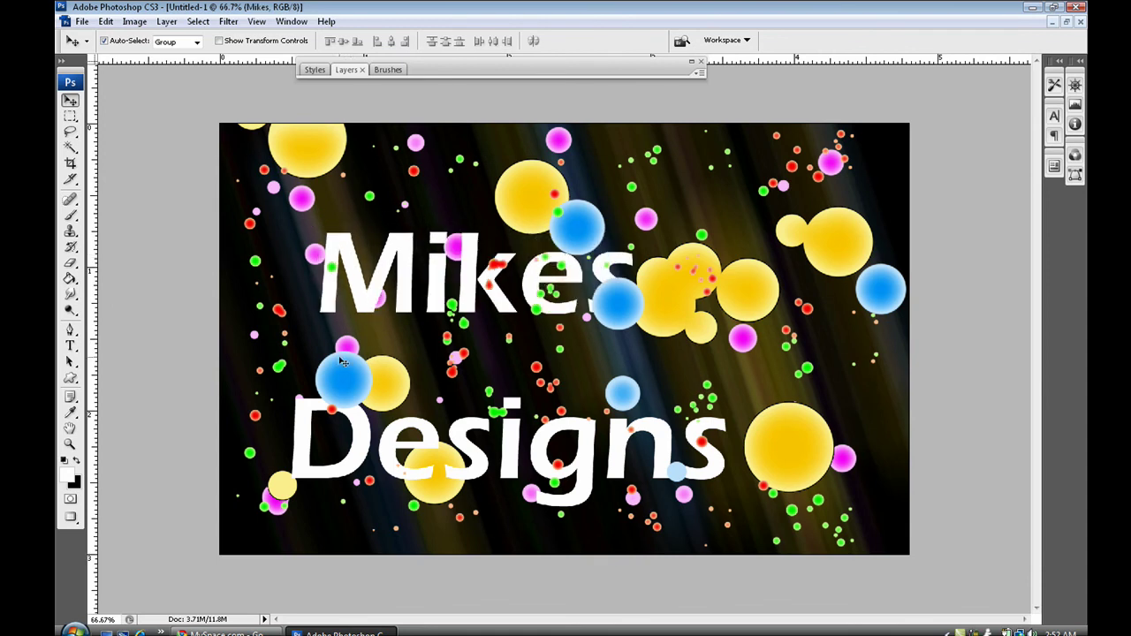
drag(307, 411, 440, 369)
Move the Designs and Mikes text layers together to the top of the layer stack, above Layer 4 copy.
double_click(515, 71)
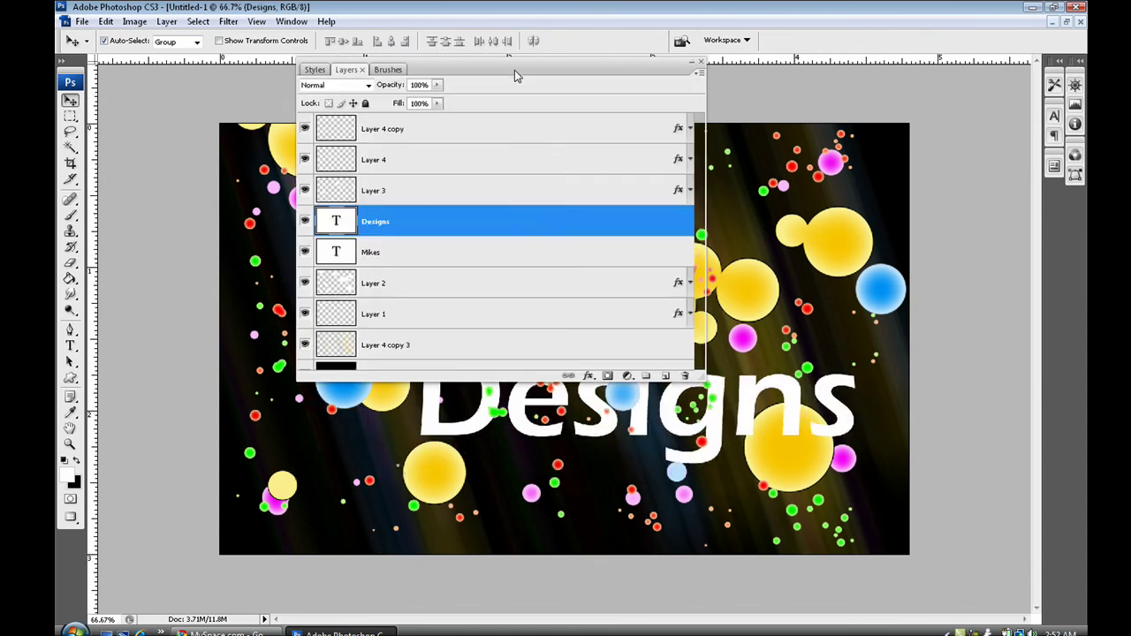
shift+click(522, 247)
drag(523, 247, 507, 114)
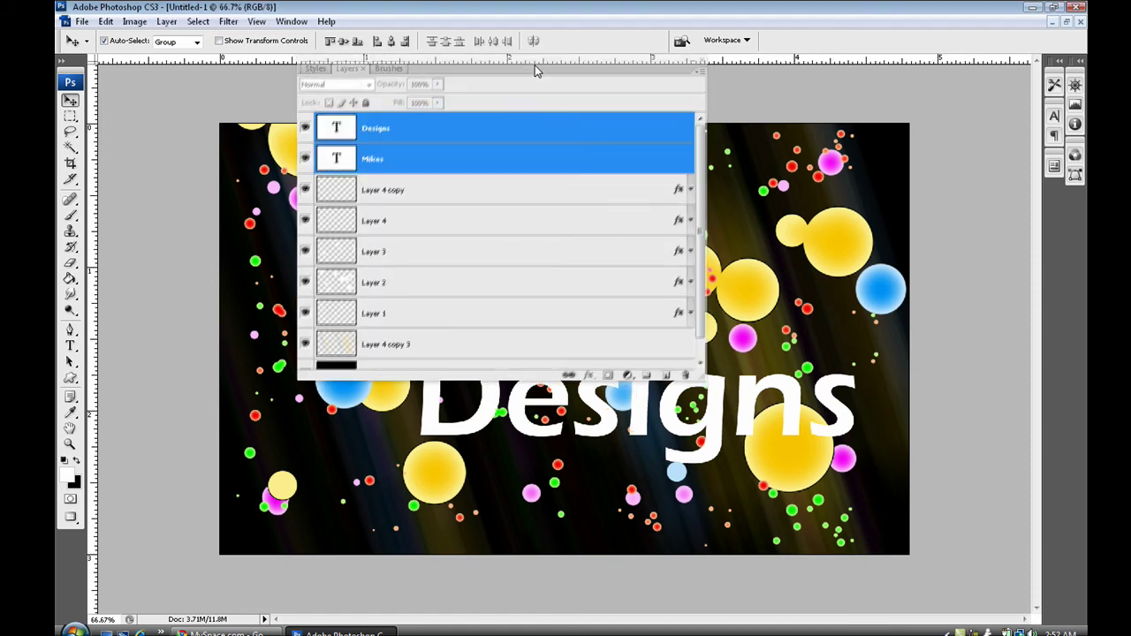
double_click(534, 66)
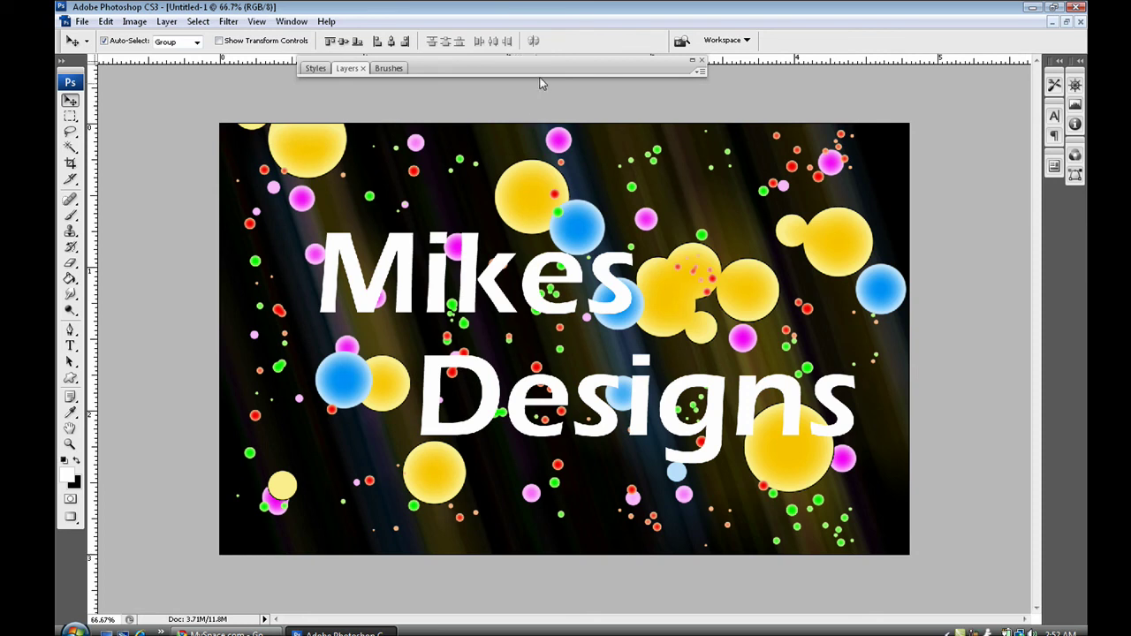
Apply the striped pale-gold gradient preset style to both selected text layers.
double_click(545, 72)
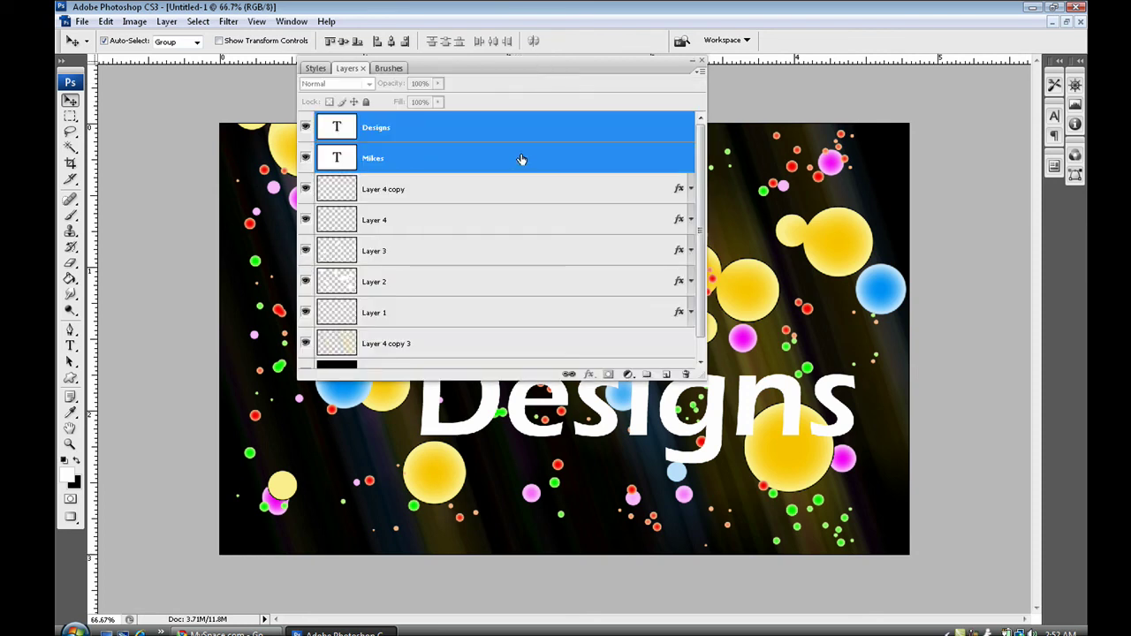
click(316, 68)
click(373, 103)
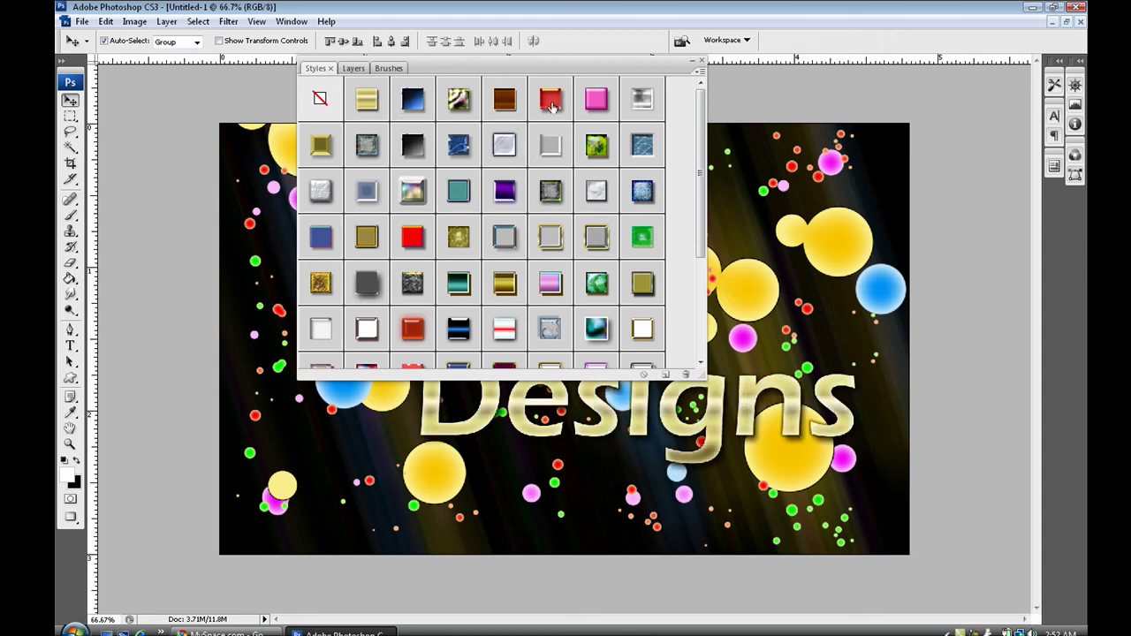
drag(576, 74, 903, 120)
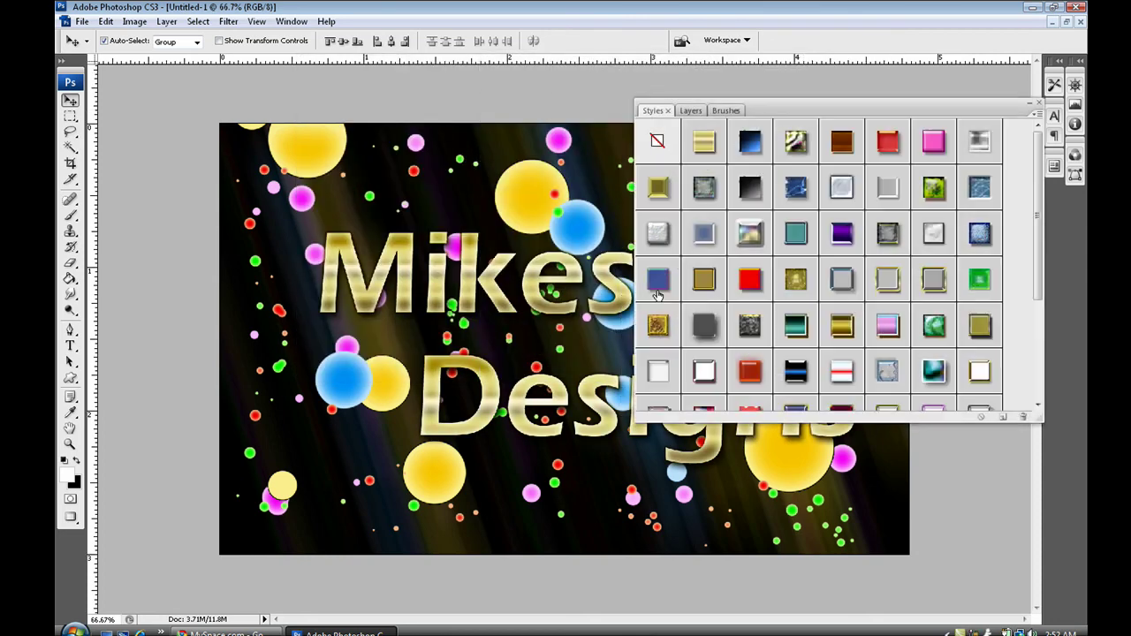
double_click(792, 113)
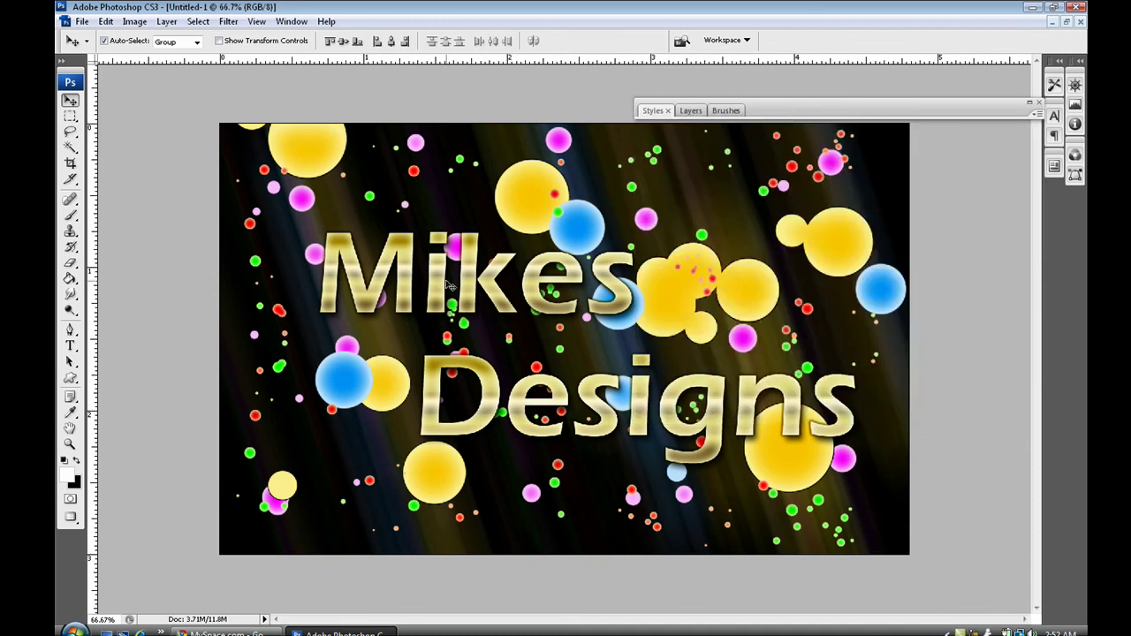
Draw a large white five-pointed star shape over the middle of the canvas and move its layer below the Mikes text layer.
click(71, 378)
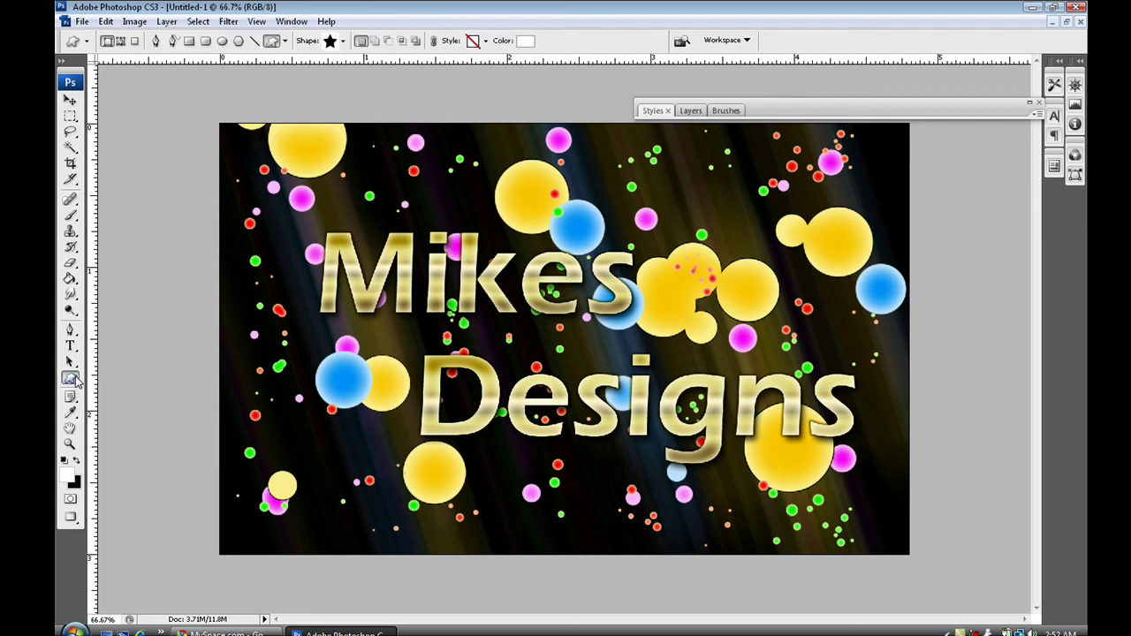
drag(407, 161, 745, 539)
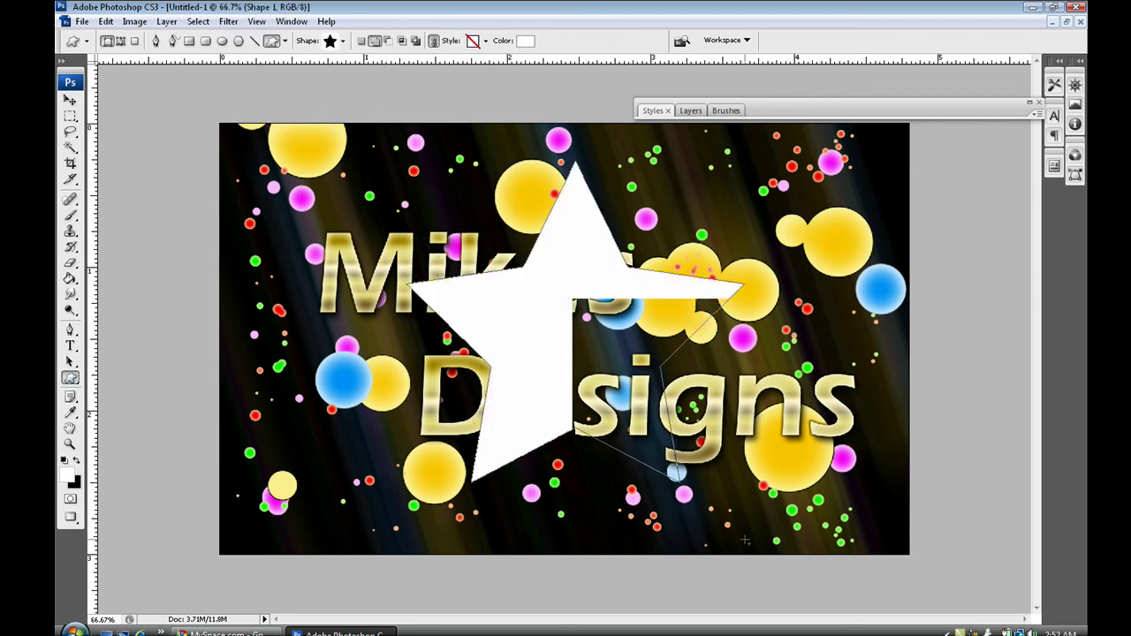
double_click(903, 111)
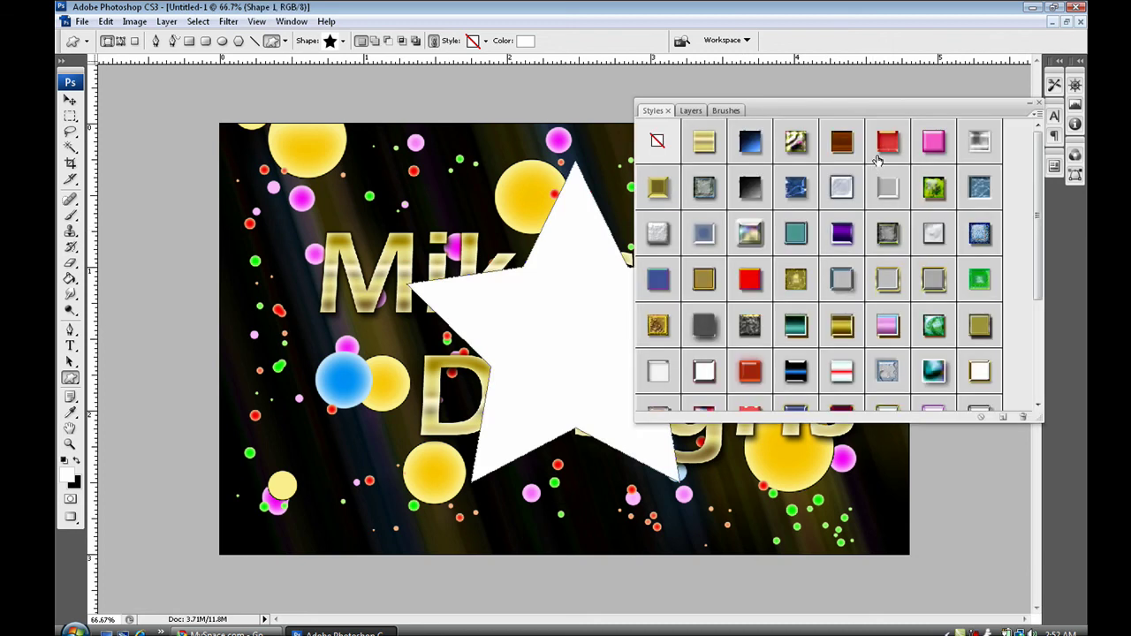
click(690, 111)
drag(827, 174, 851, 369)
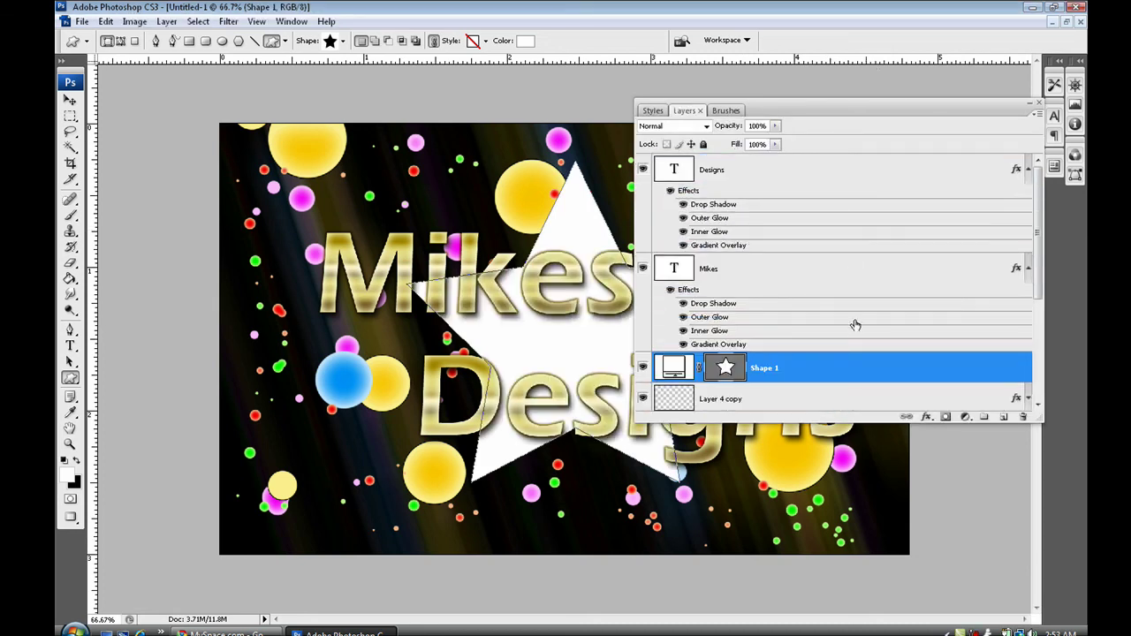
Add a black 000000 Color Overlay to the star's Shape 1 layer.
double_click(889, 368)
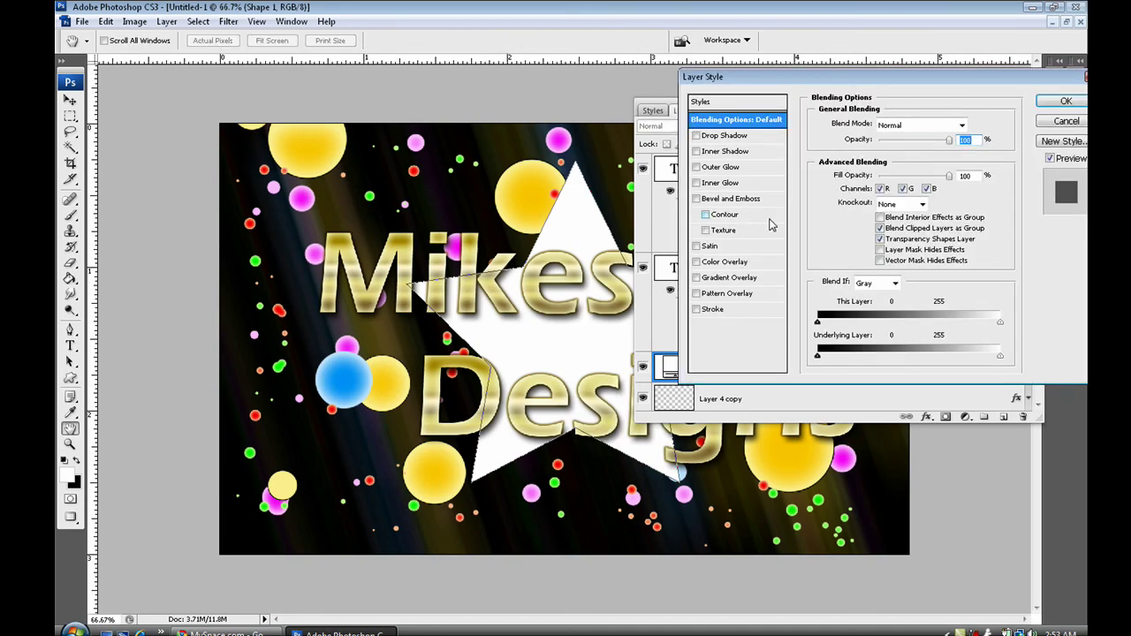
click(735, 262)
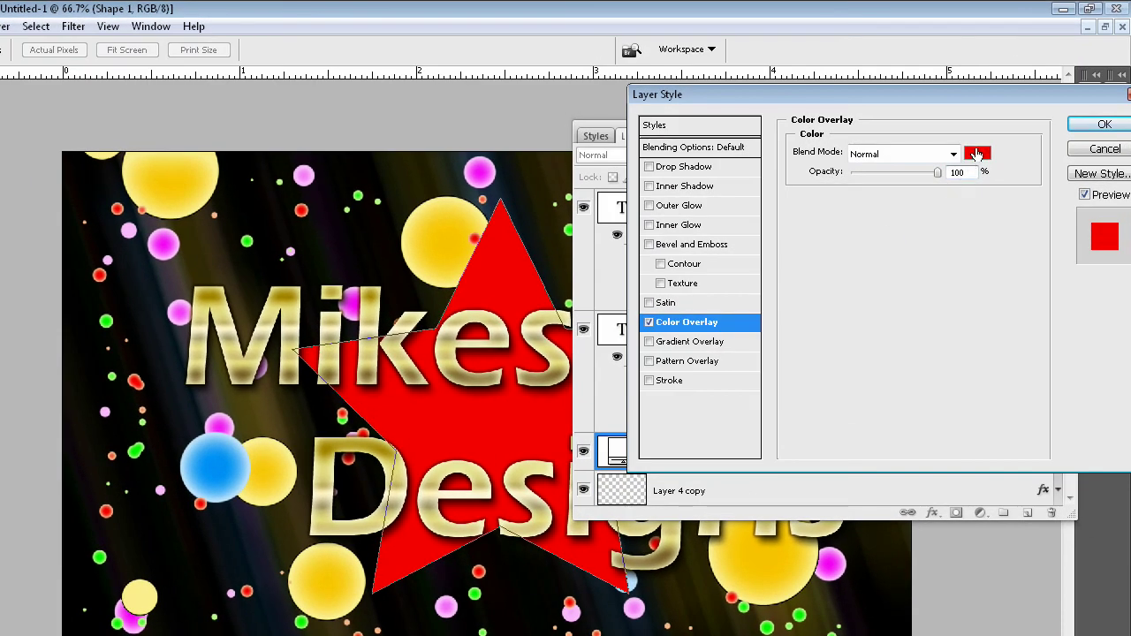
click(968, 136)
click(921, 381)
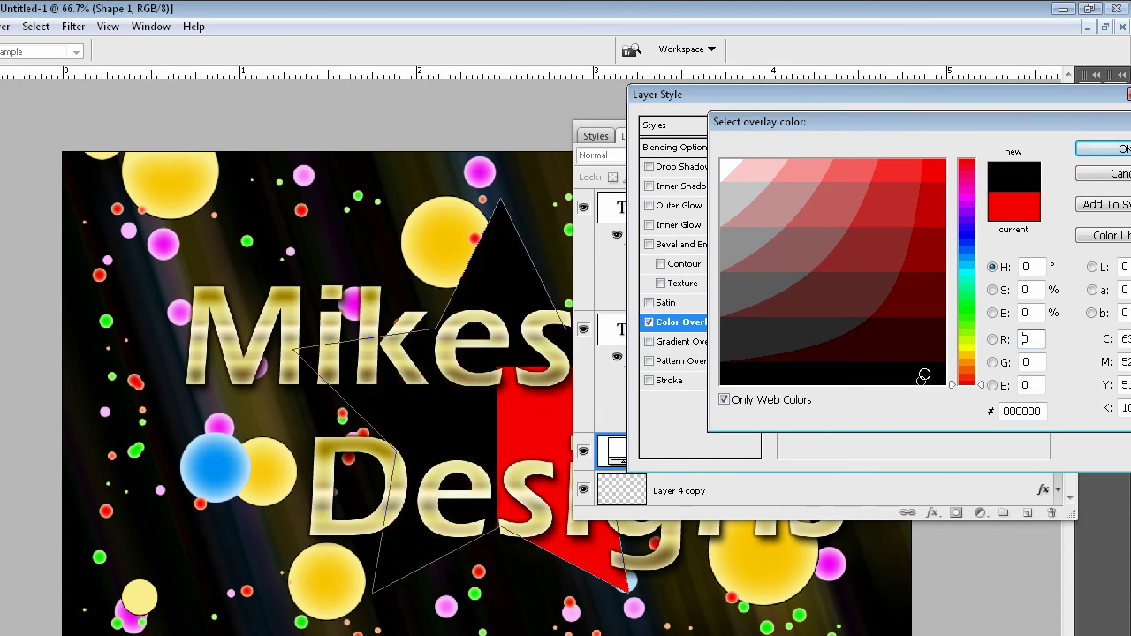
click(1115, 148)
Add a black outside Stroke of 3 px to the star.
click(702, 381)
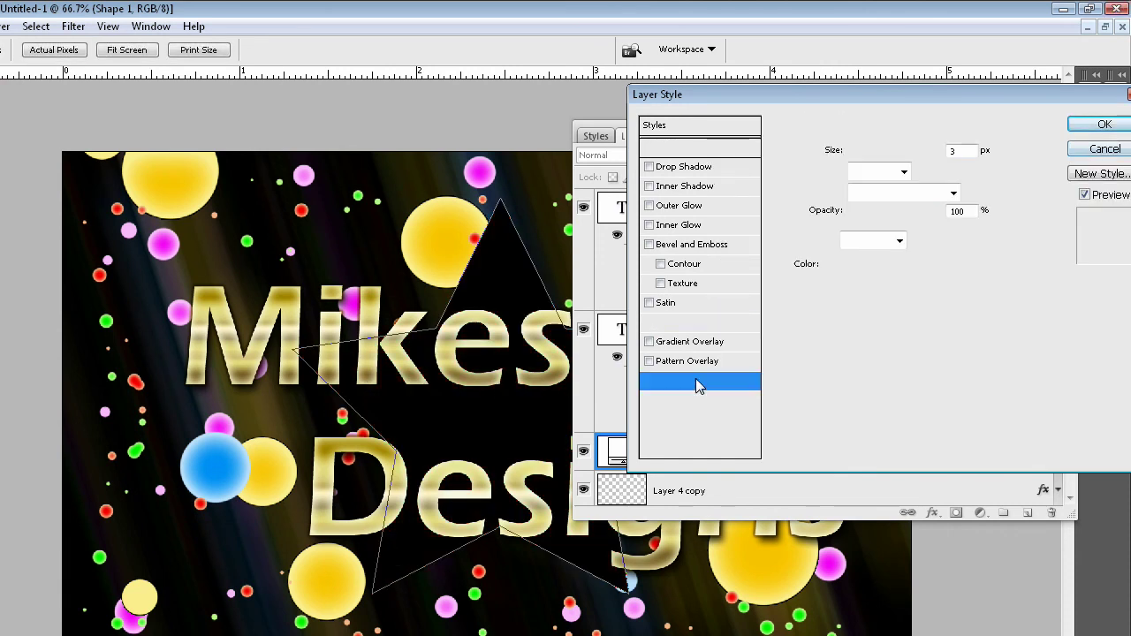
click(844, 274)
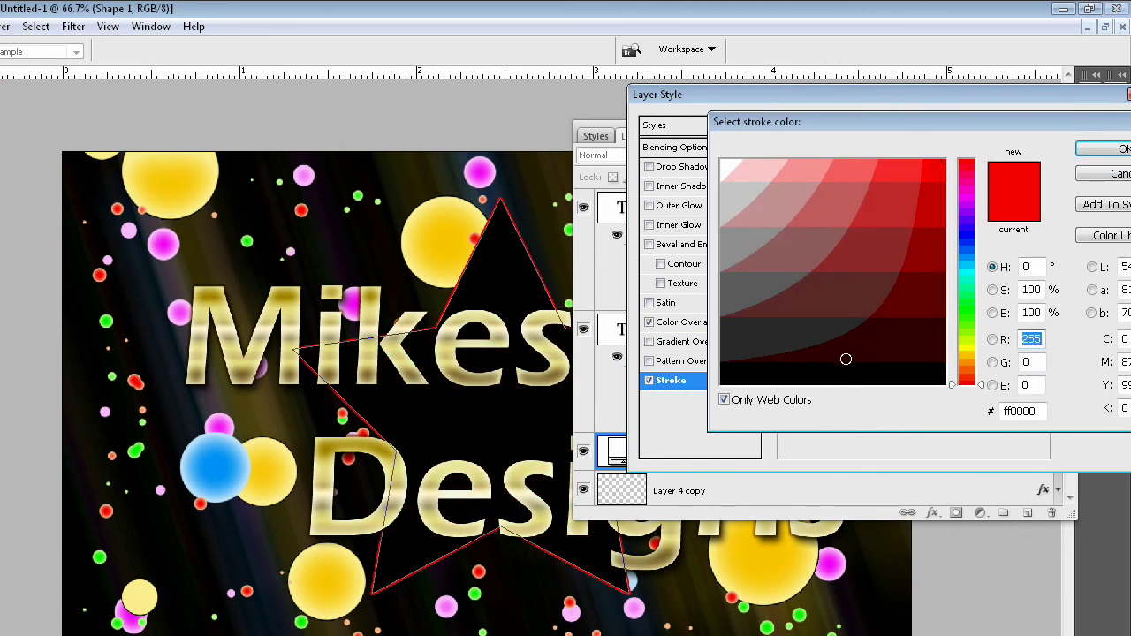
click(853, 376)
click(1115, 149)
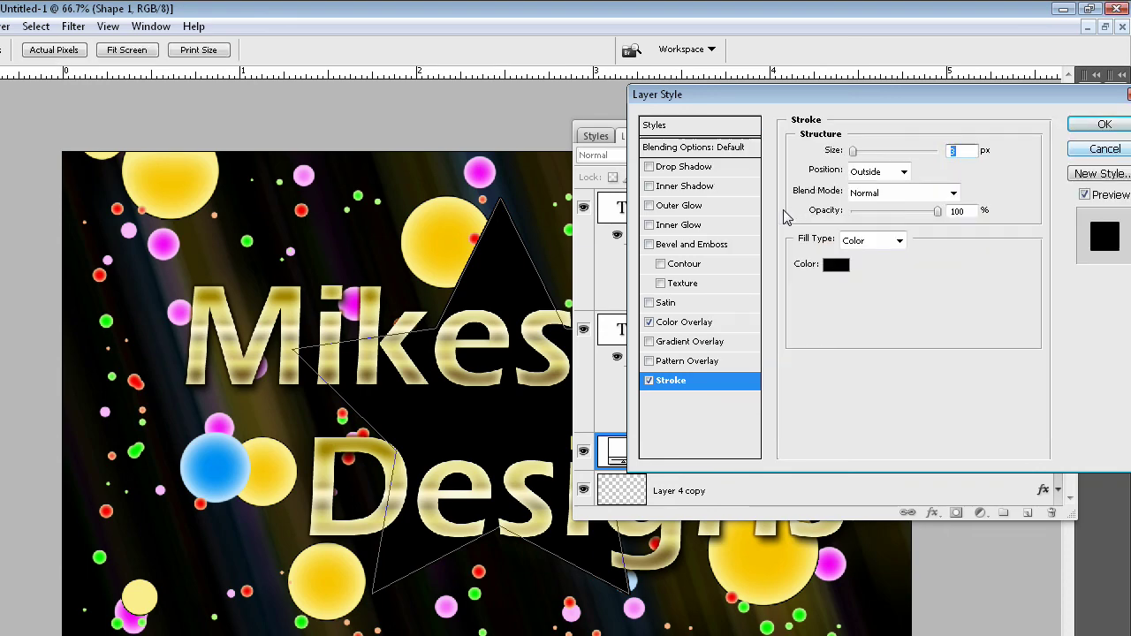
Add an Inner Glow to the star in cyan 00ffff and increase the glow's size.
click(722, 227)
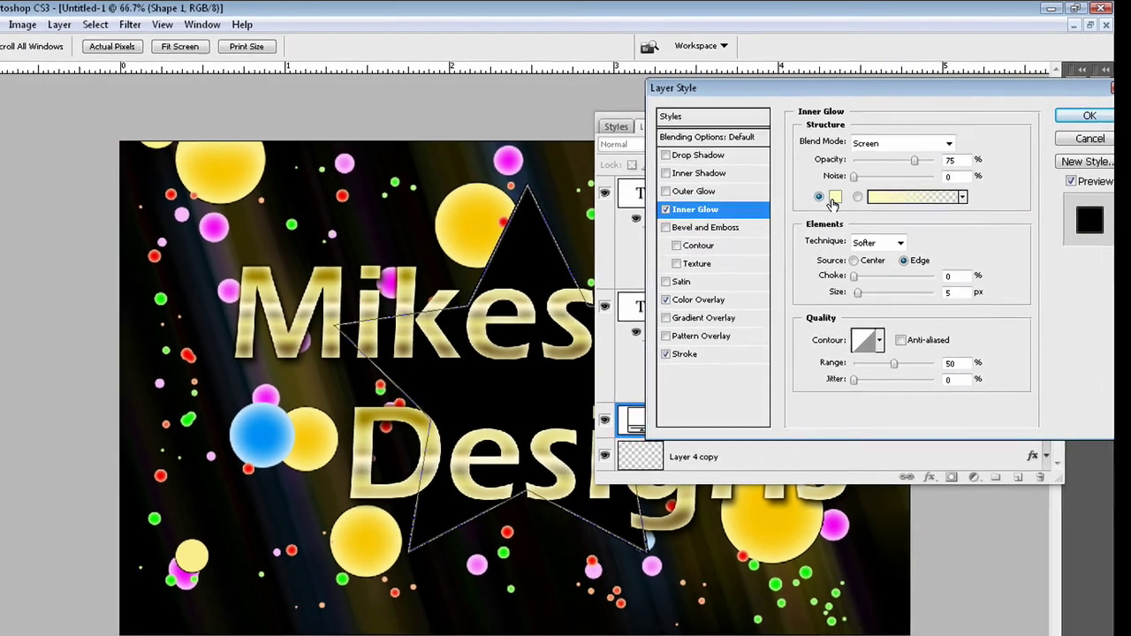
click(822, 171)
click(955, 222)
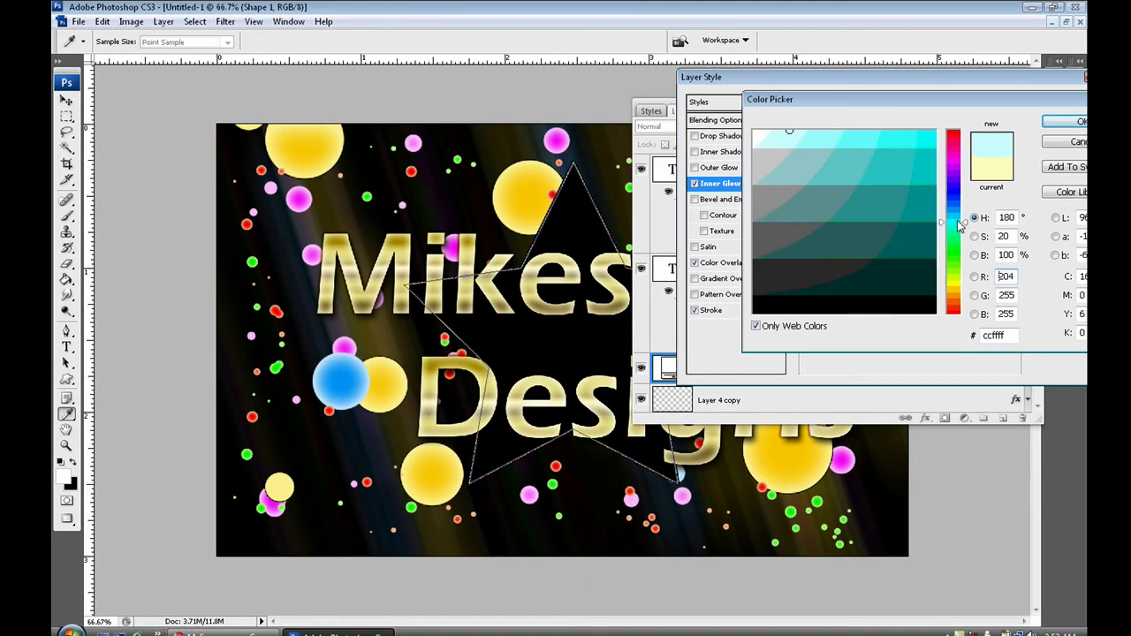
click(936, 135)
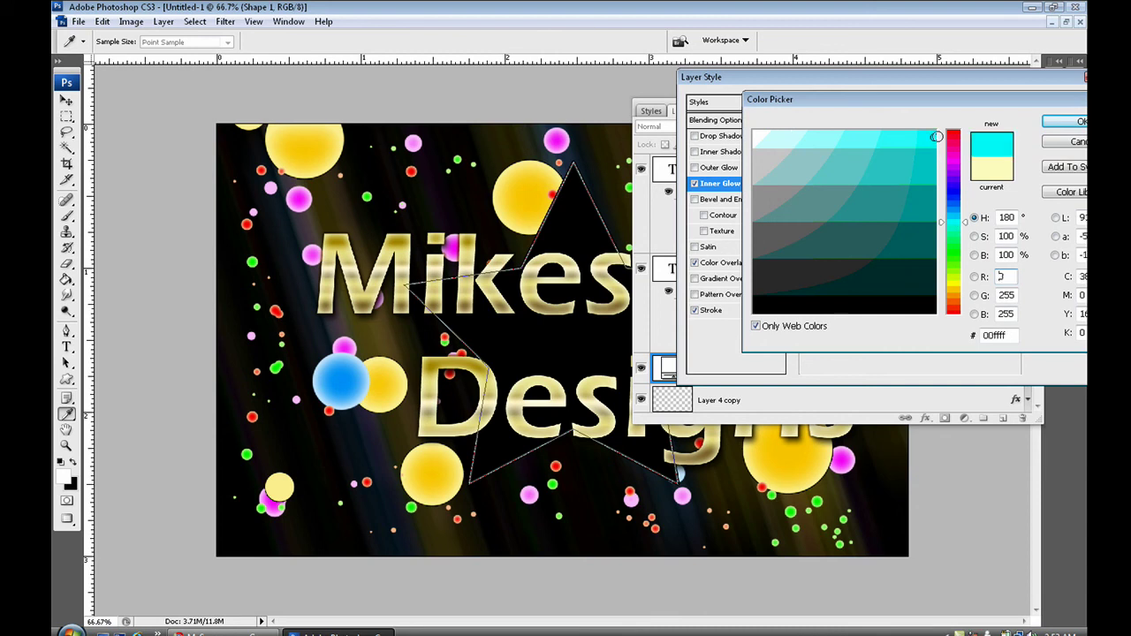
click(1057, 123)
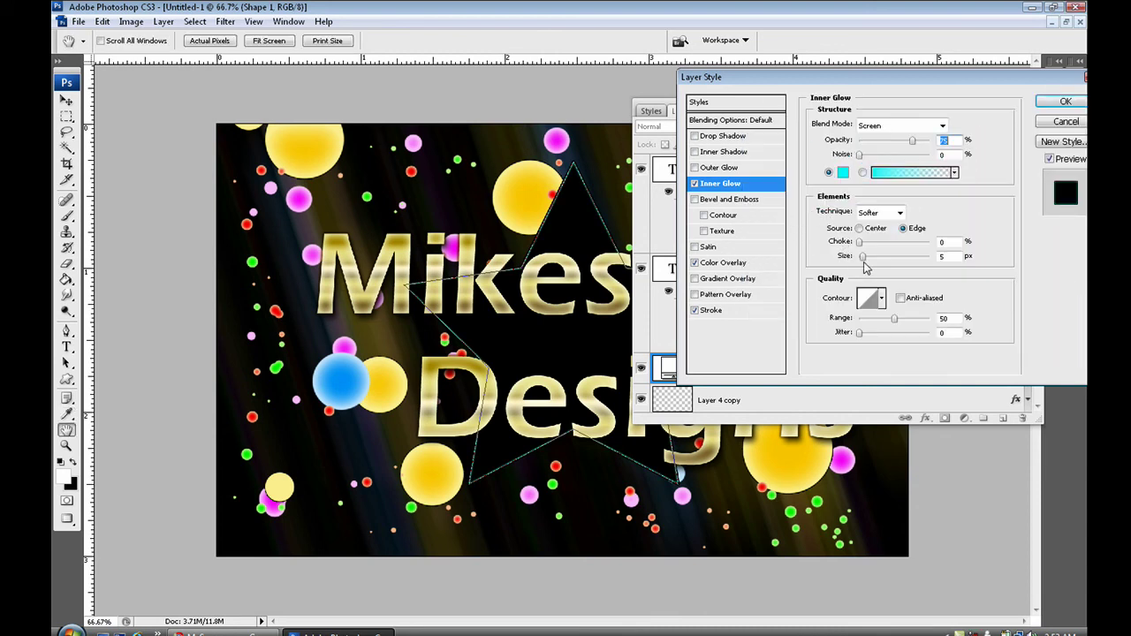
drag(865, 258, 883, 260)
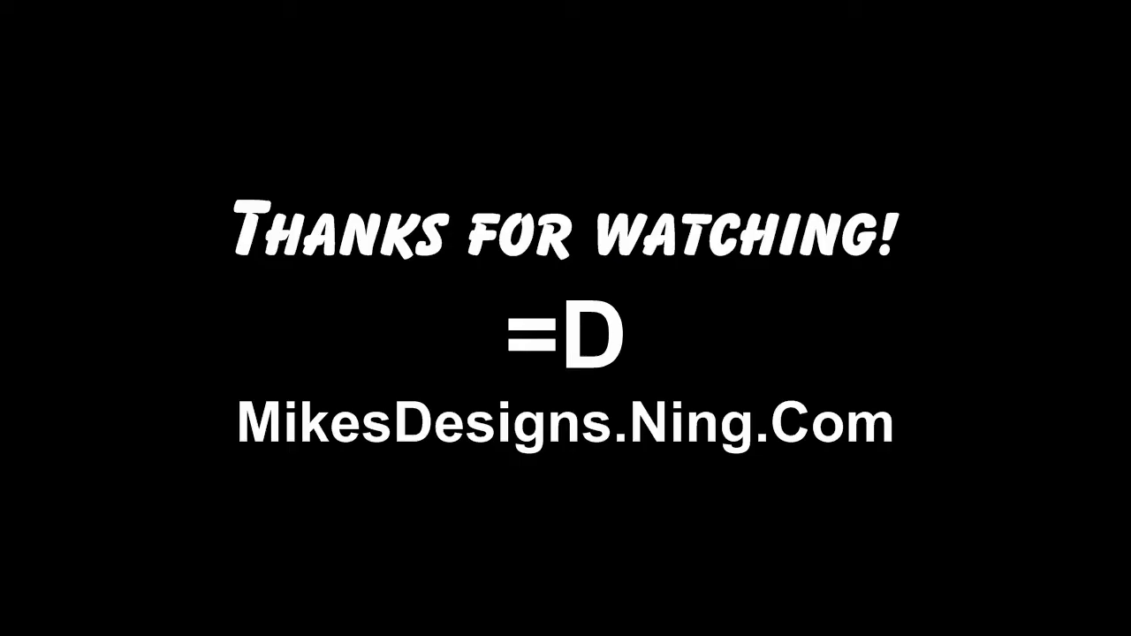